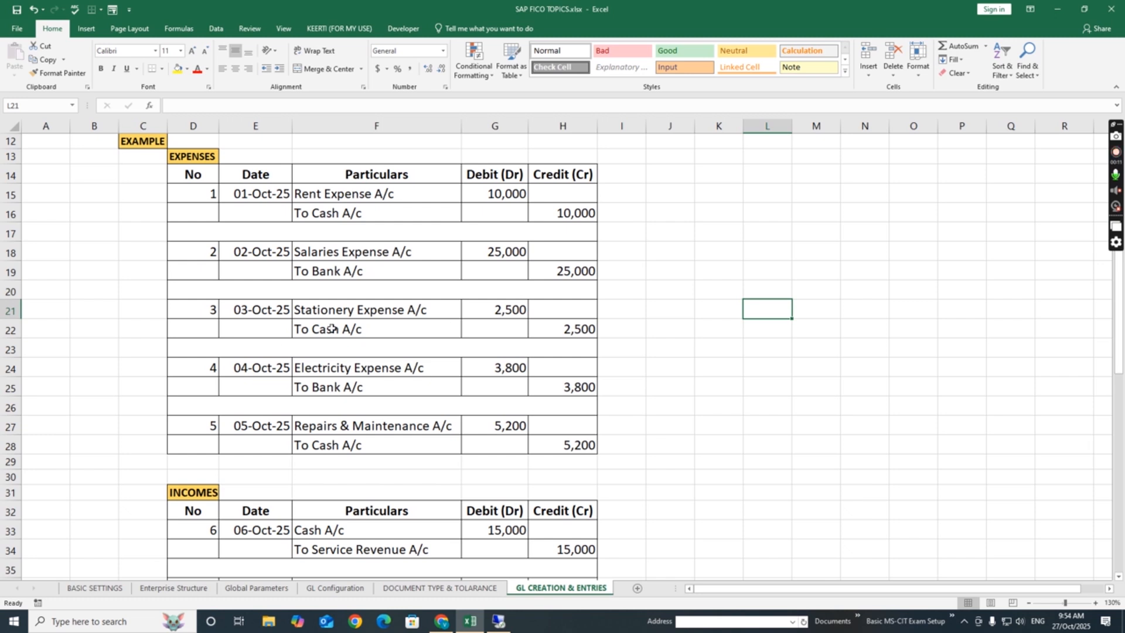
Read through the five expense journal entries, from Rent Expense to Repairs & Maintenance, with the sheet enlarged to 150%.
left_click_drag(195, 157, 495, 441)
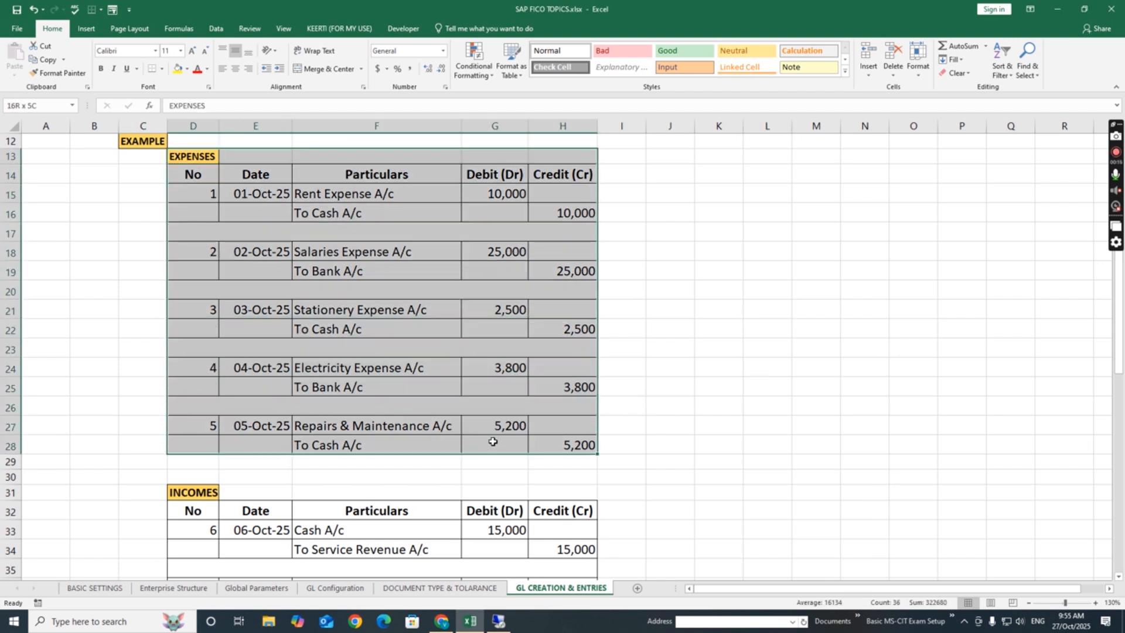
left_click(1096, 603)
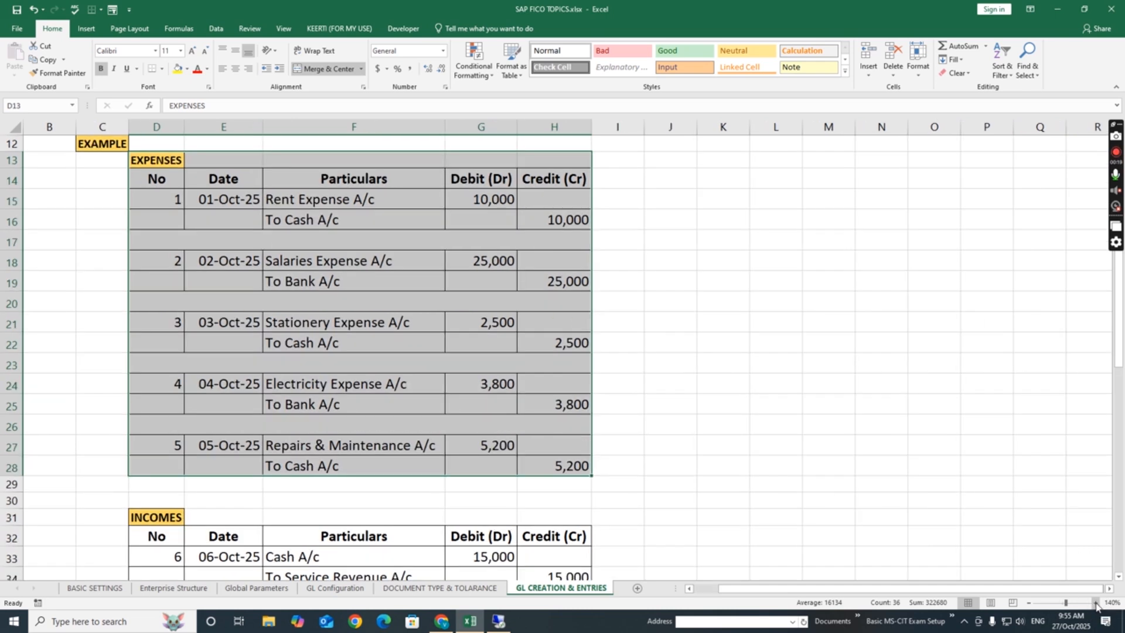
left_click(1096, 603)
left_click(835, 413)
left_click(372, 320)
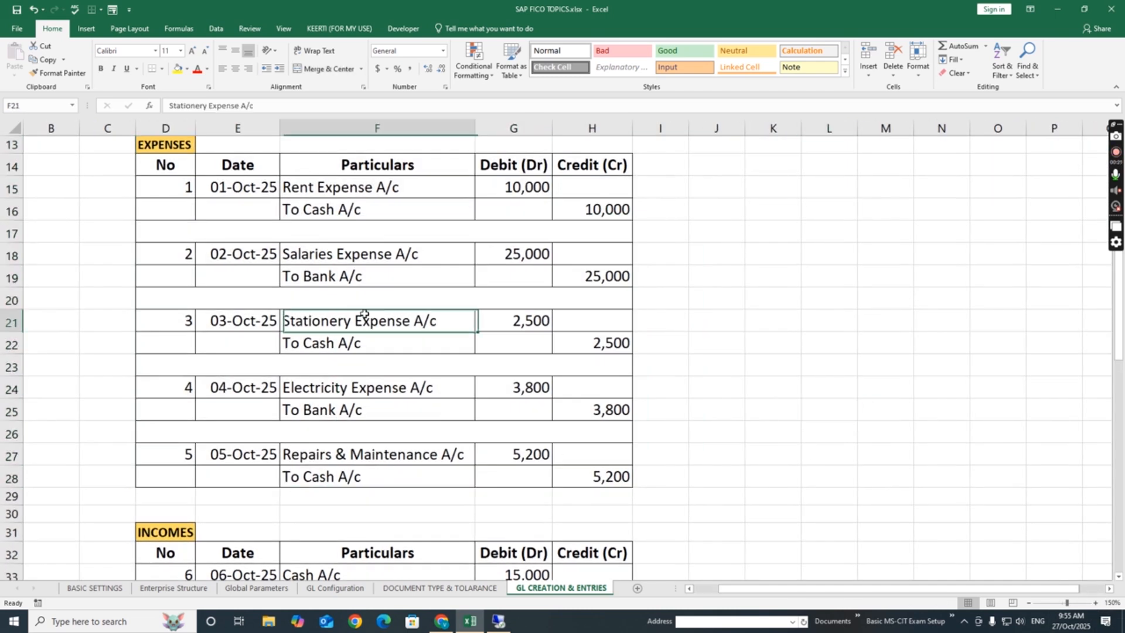
left_click(343, 187)
left_click(375, 210)
left_click(384, 254)
left_click(385, 276)
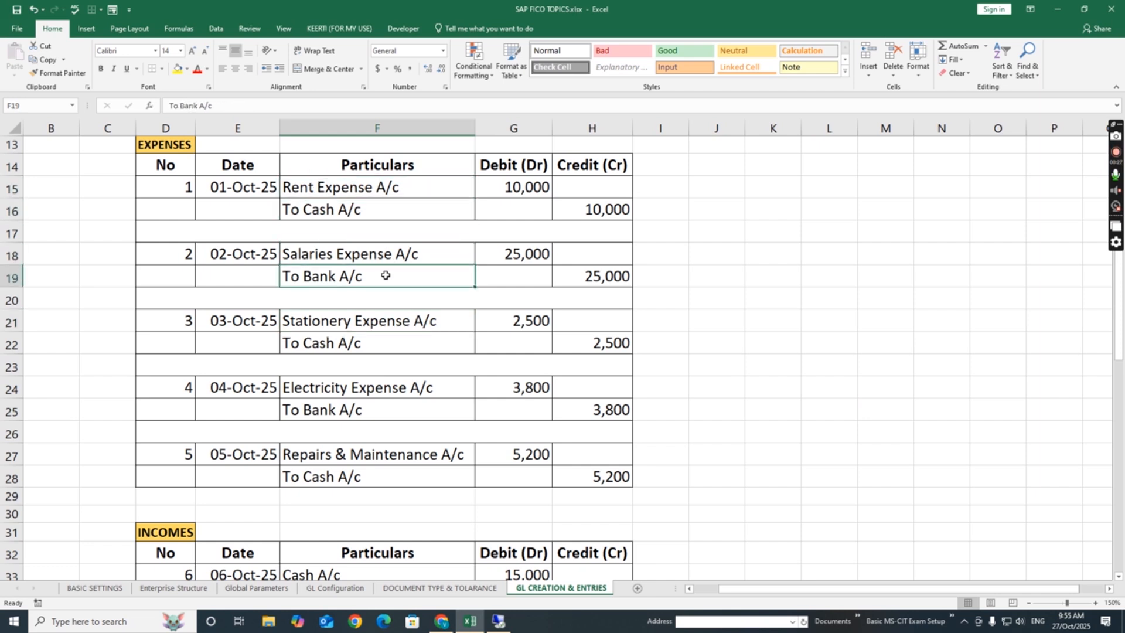
left_click(379, 323)
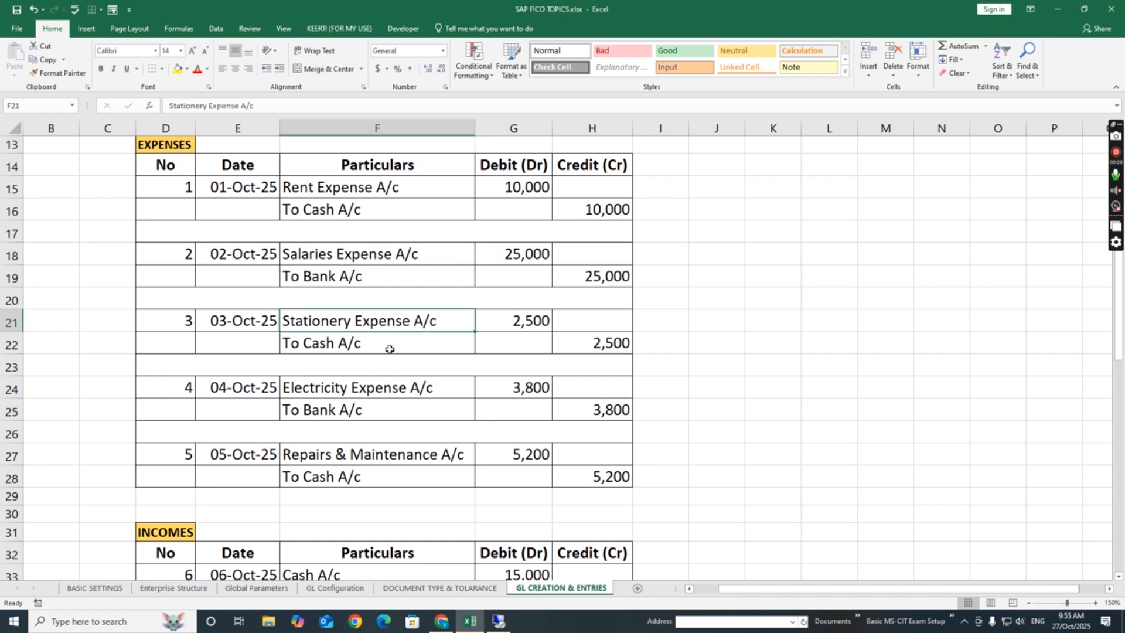
left_click(390, 349)
left_click(400, 391)
left_click(399, 412)
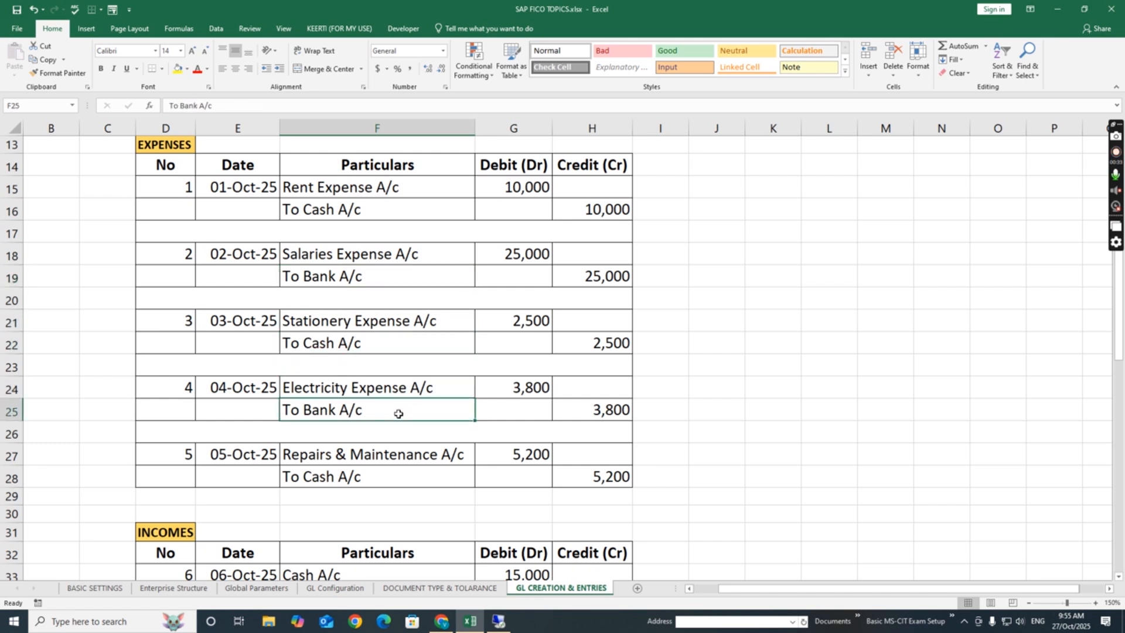
left_click(399, 455)
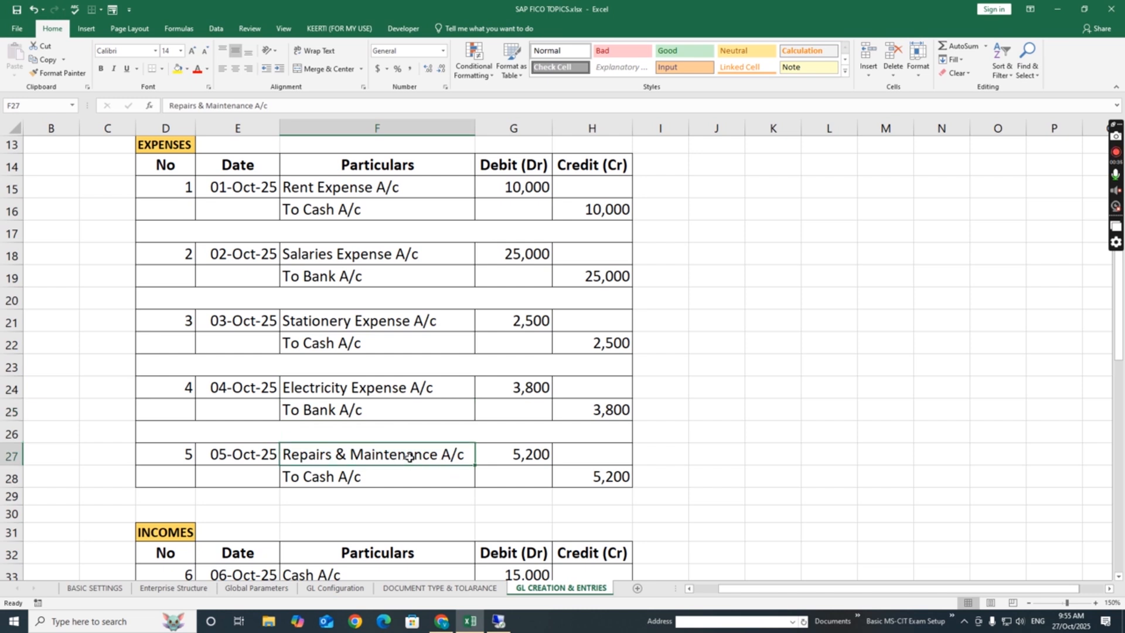
left_click(403, 474)
Review the debit and credit accounts of the Rent, Salaries and Stationery expense entries again.
left_click(430, 381)
left_click_drag(1123, 319, 1115, 304)
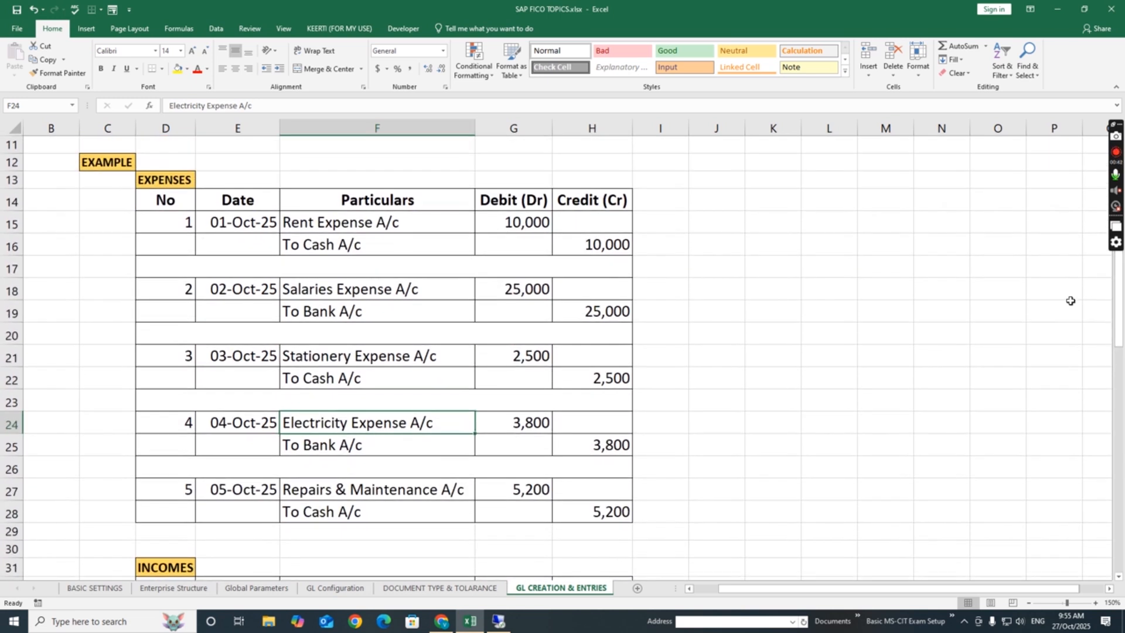
left_click(360, 222)
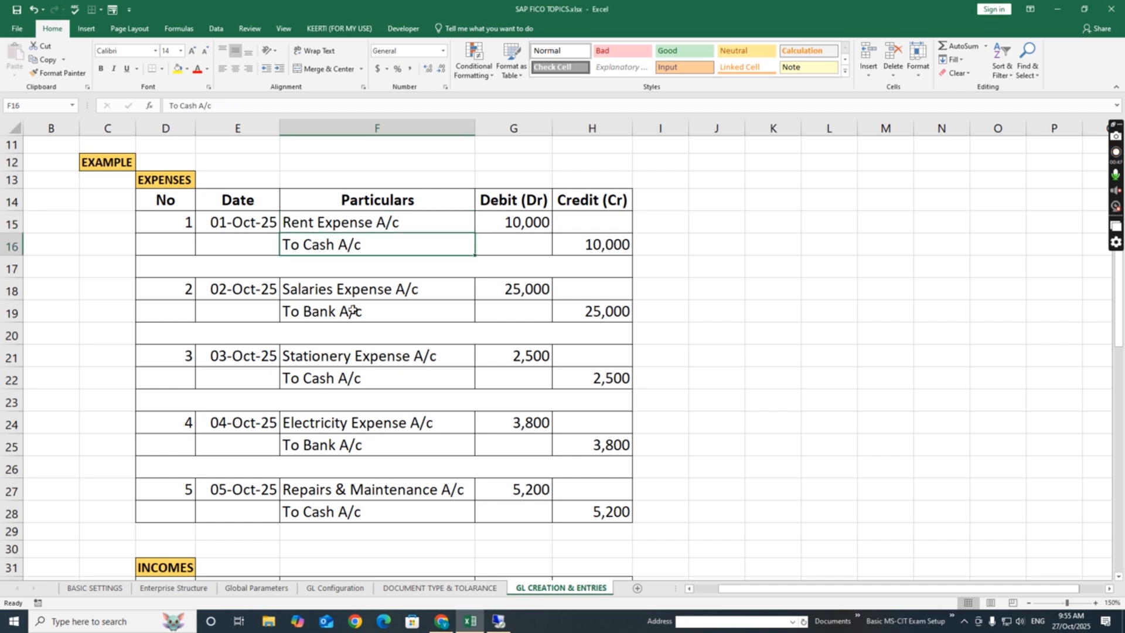
left_click(364, 288)
left_click(360, 312)
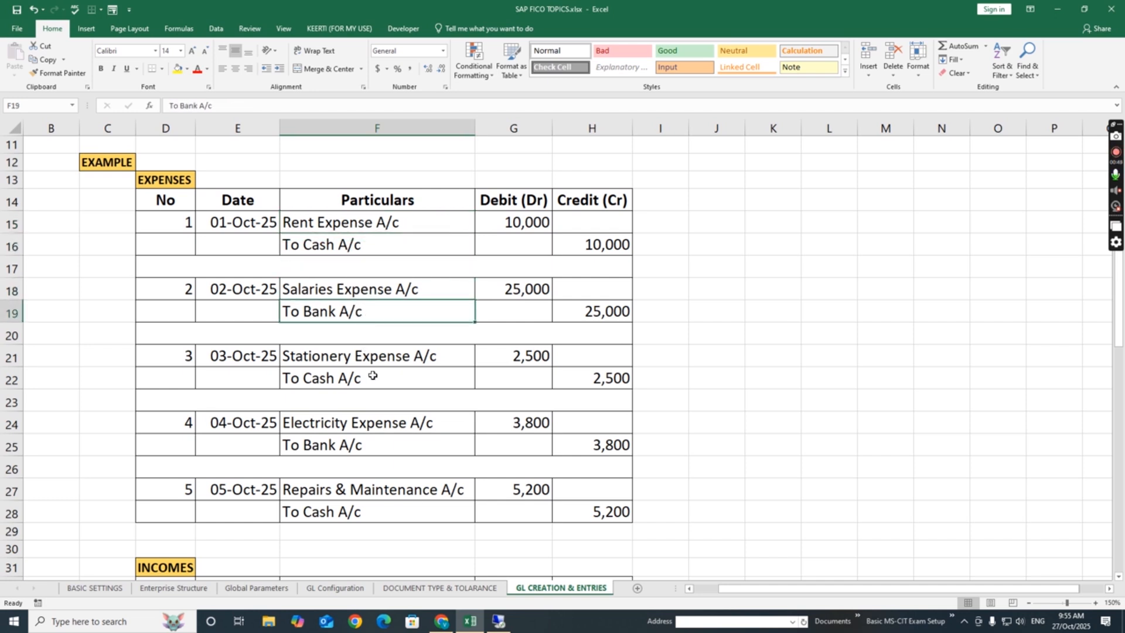
left_click(373, 362)
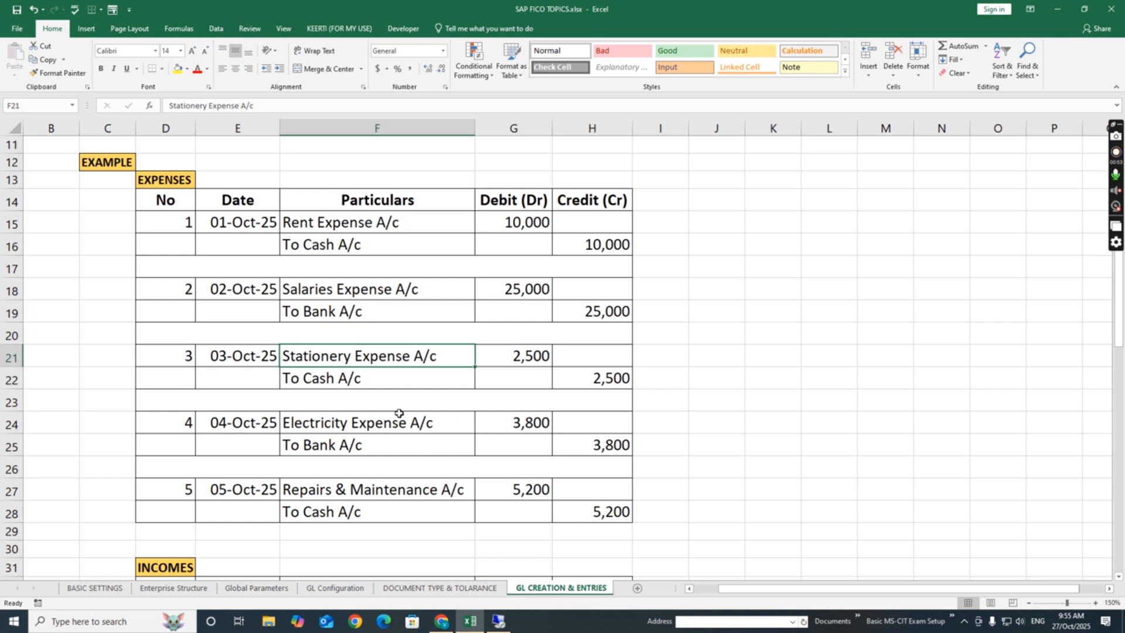
left_click(840, 415)
mouse_move(1123, 346)
left_mouse_down()
mouse_move(1124, 291)
mouse_move(1121, 334)
left_mouse_up()
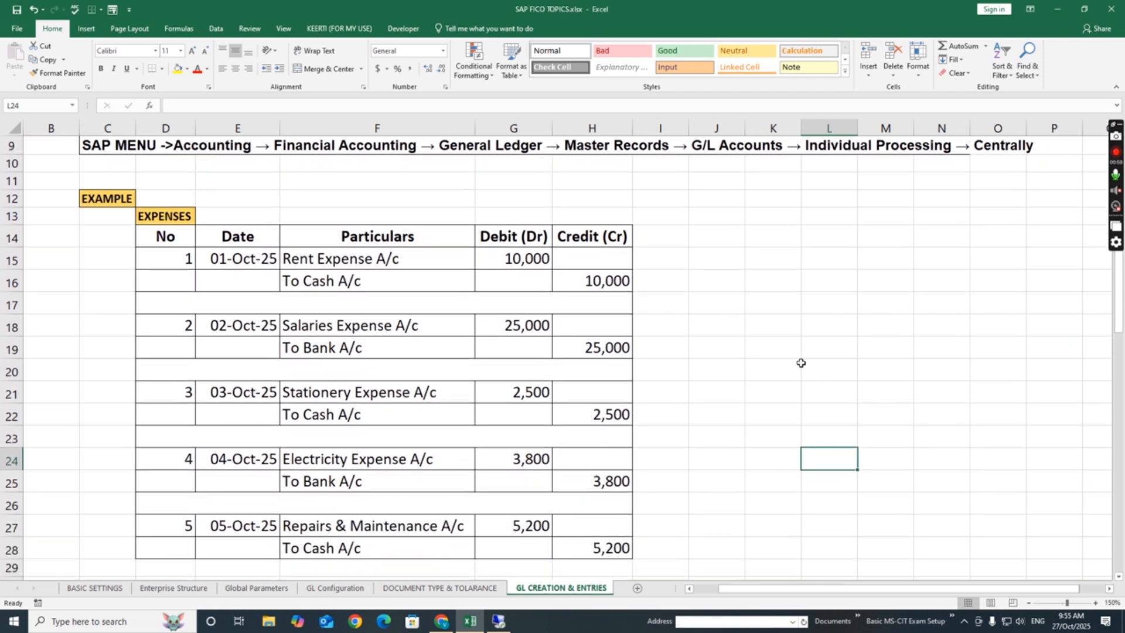
left_click(413, 261)
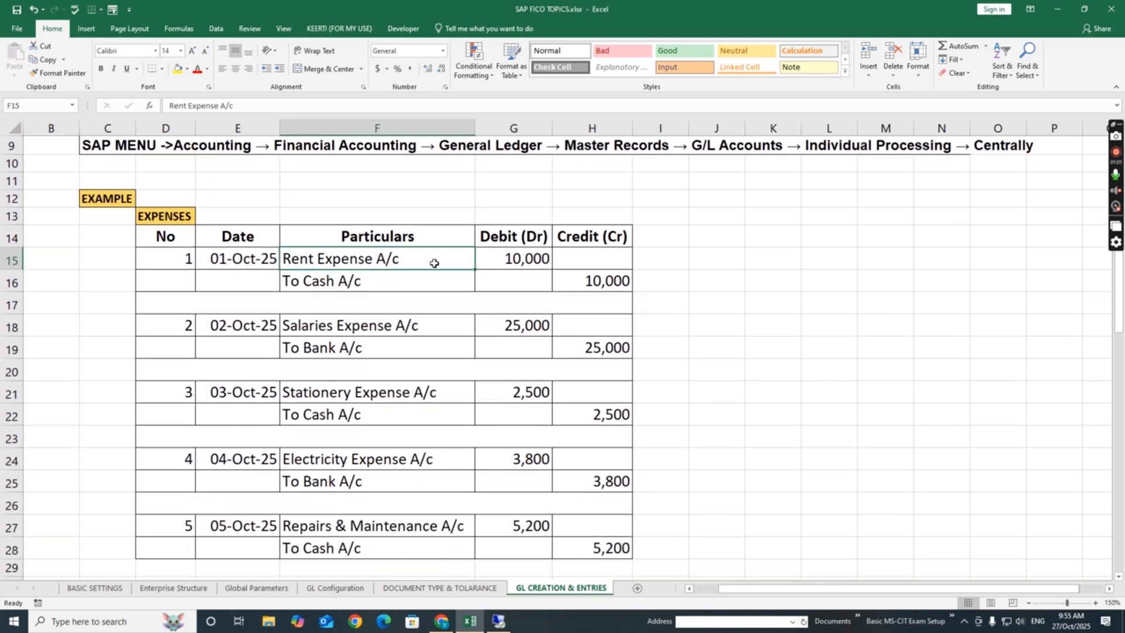
left_click(815, 344)
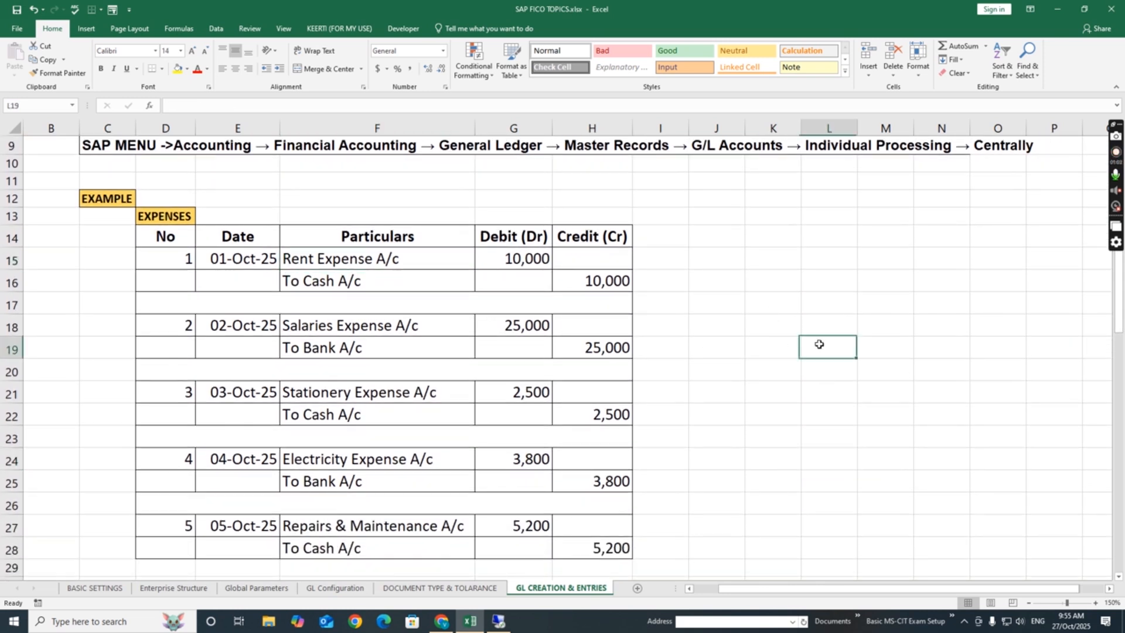
left_click(830, 261)
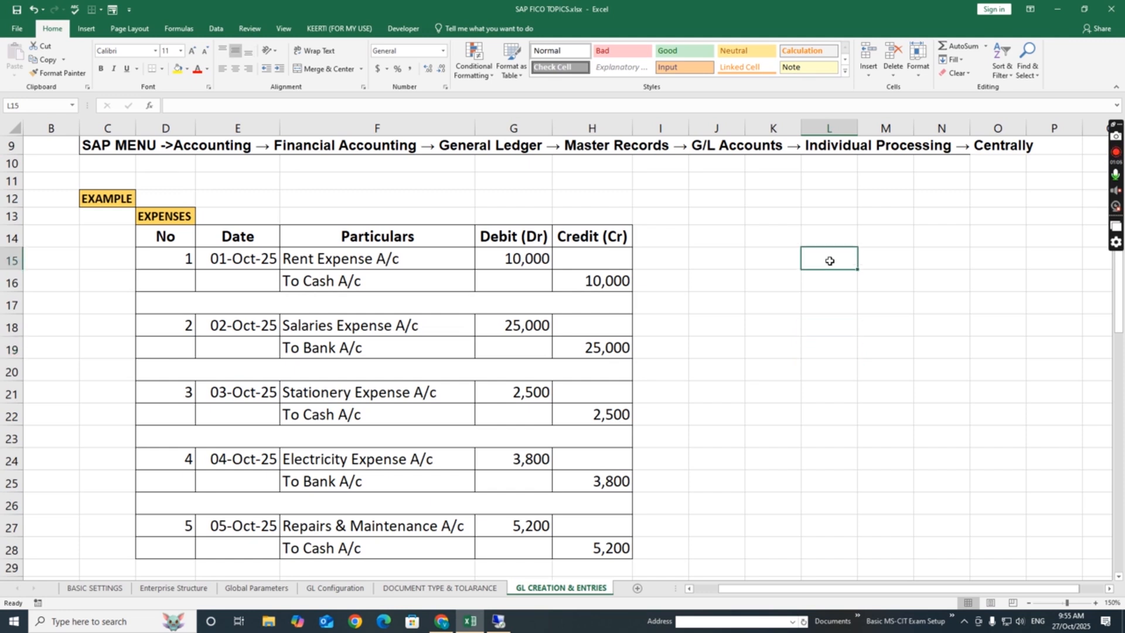
left_click(831, 305)
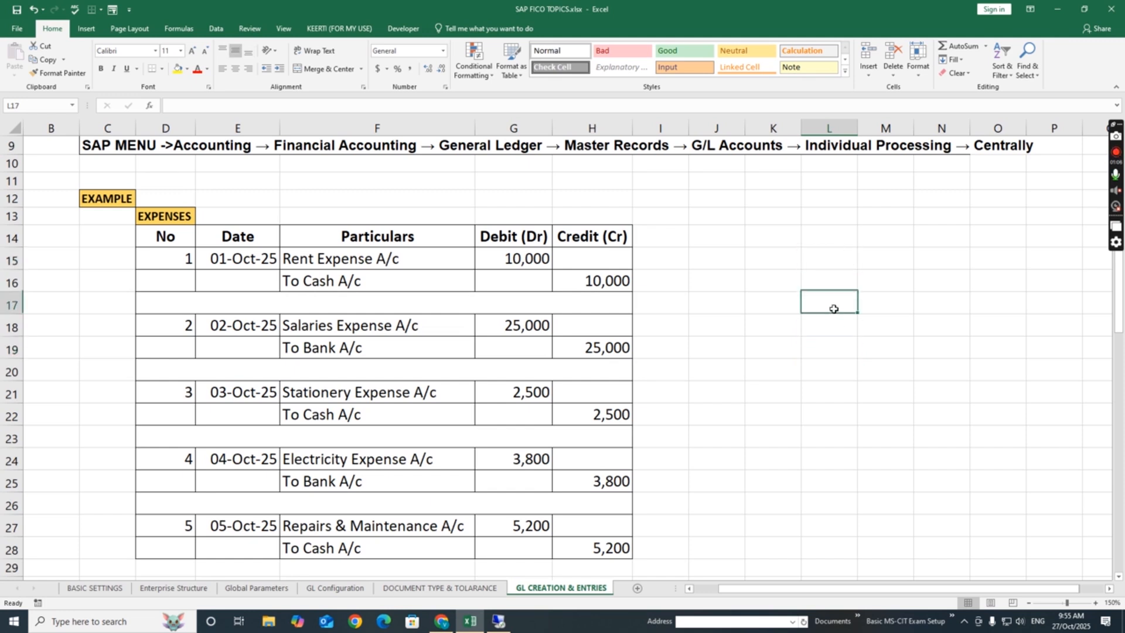
left_click(829, 258)
left_click(836, 302)
left_click(828, 263)
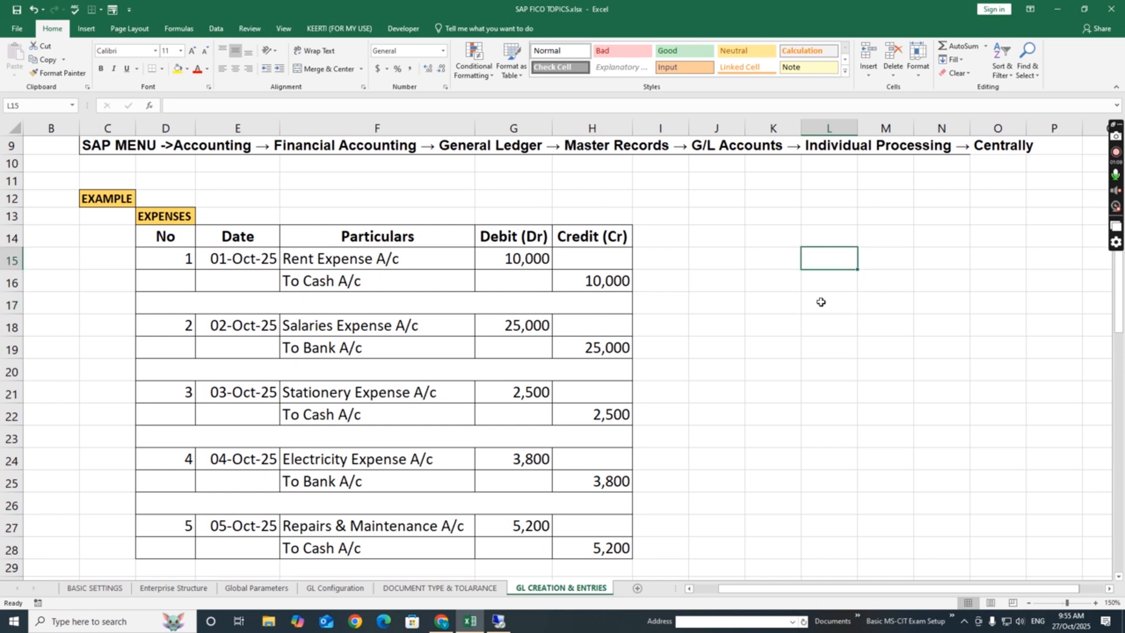
left_click(823, 340)
left_click(827, 252)
left_click(829, 340)
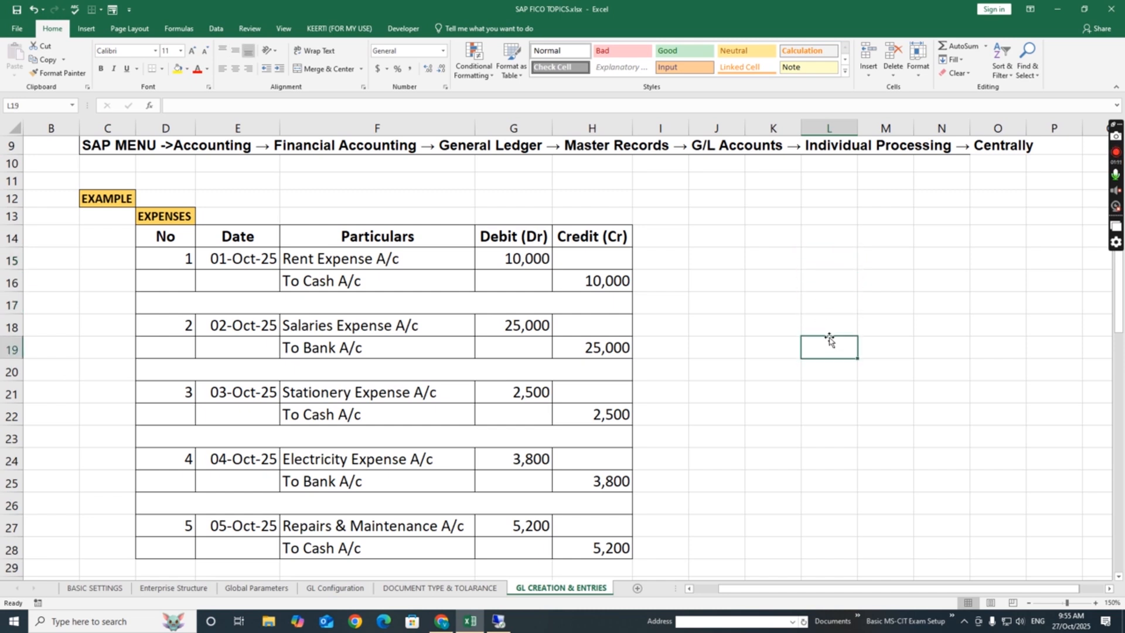
Open the GL Configuration sheet and find the account group table with the number ranges, checking the DUTIES AND TAXES row.
left_click(334, 588)
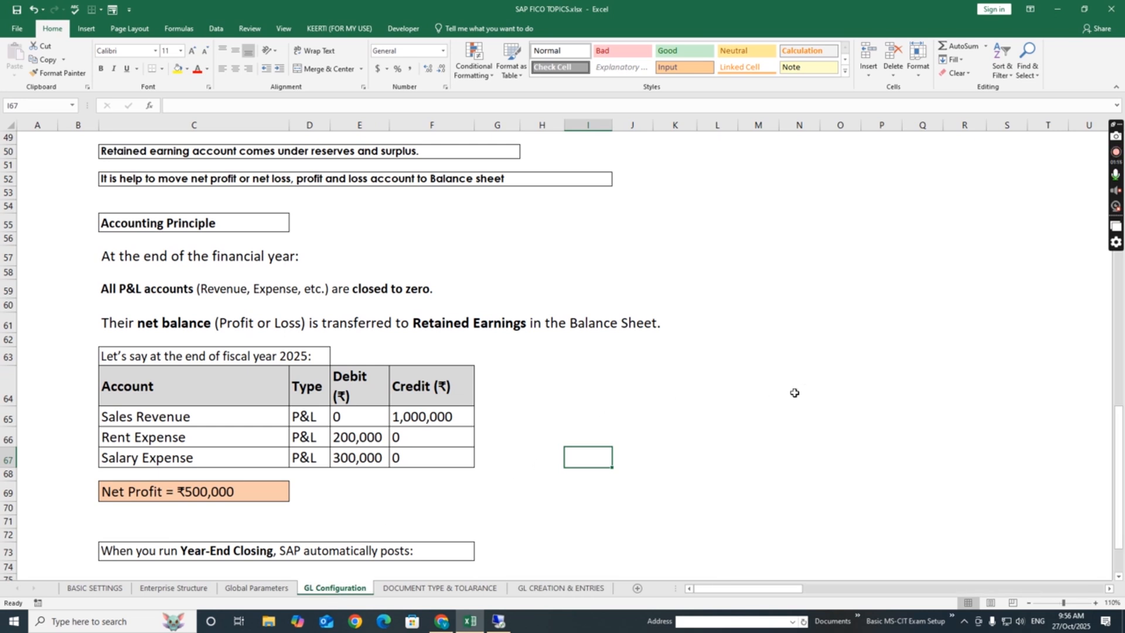
left_click_drag(1117, 421, 1113, 316)
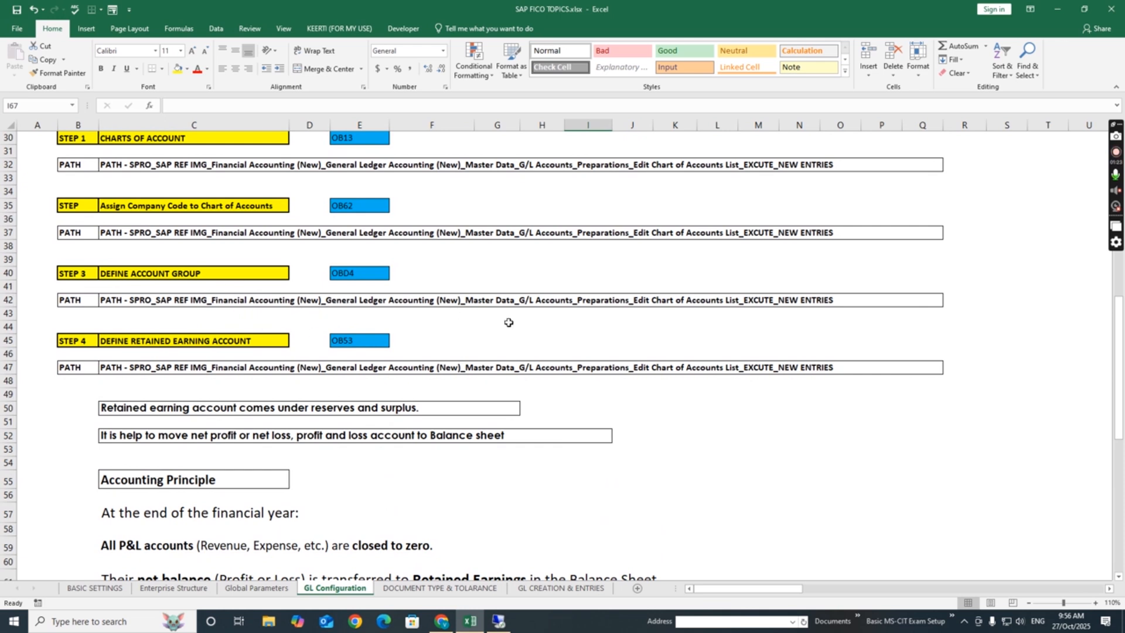
left_click_drag(747, 589, 1096, 602)
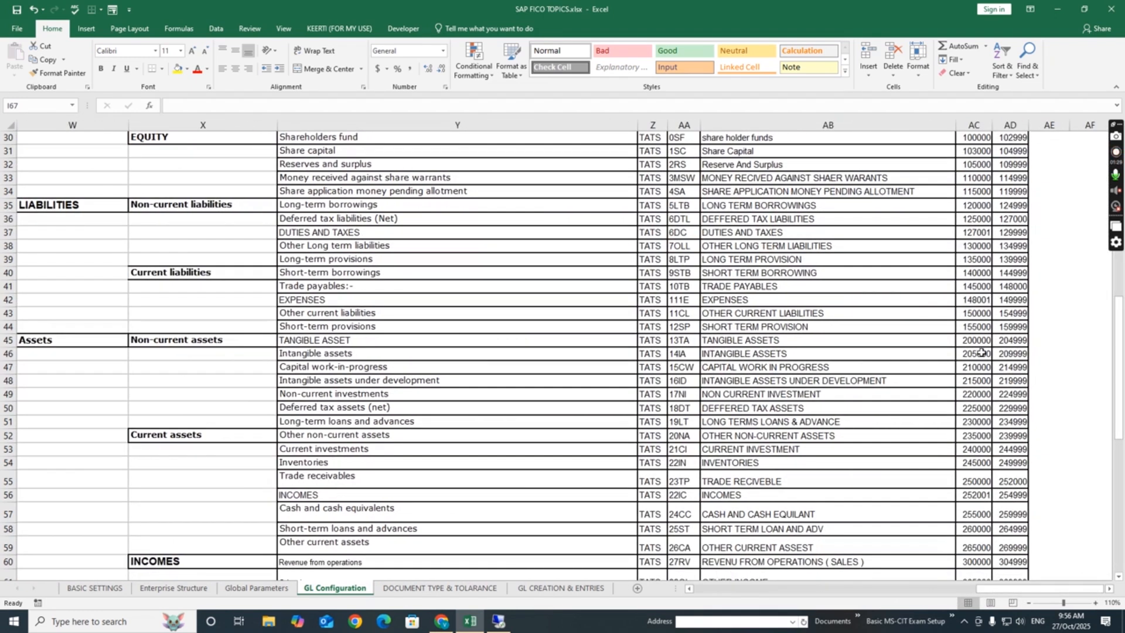
scroll(776, 476, "up", 5)
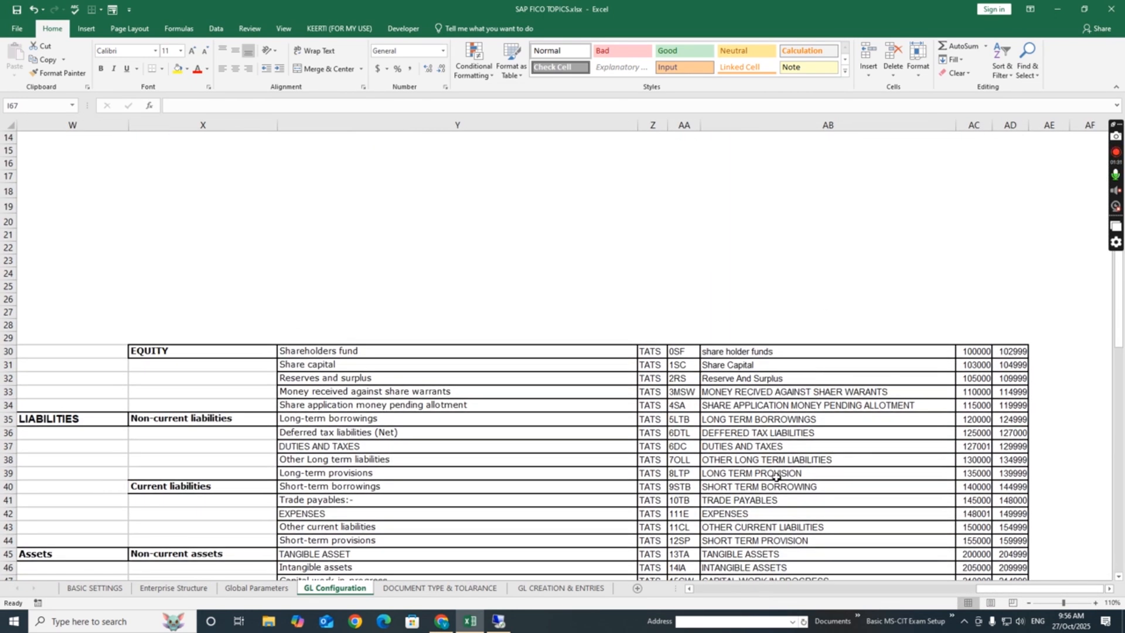
left_click(796, 448)
left_click(966, 445)
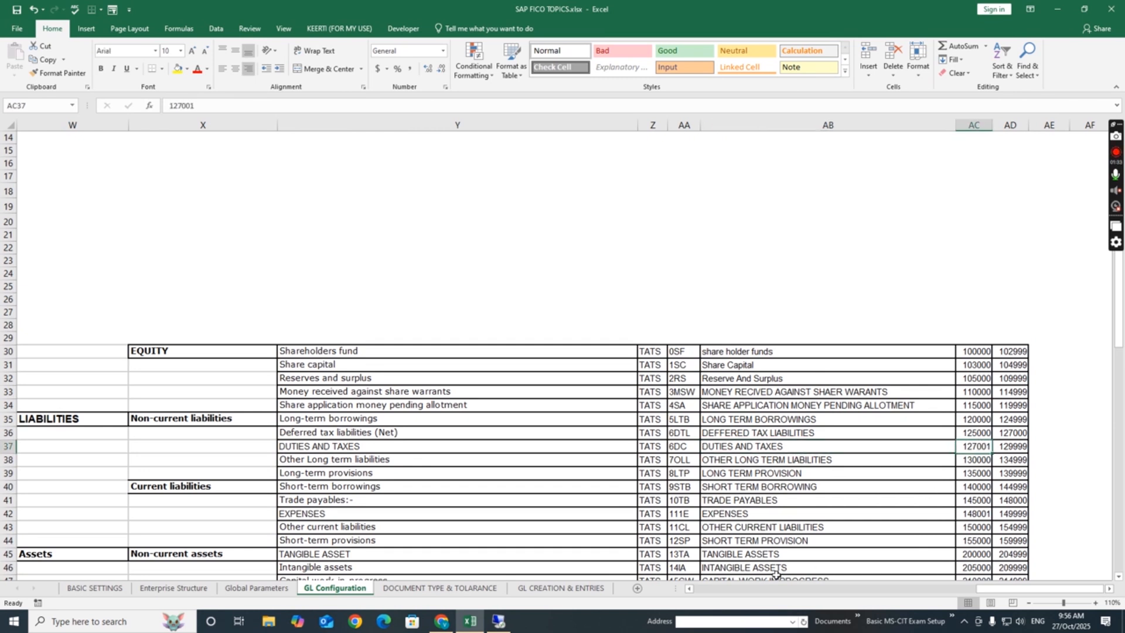
left_click(1108, 589)
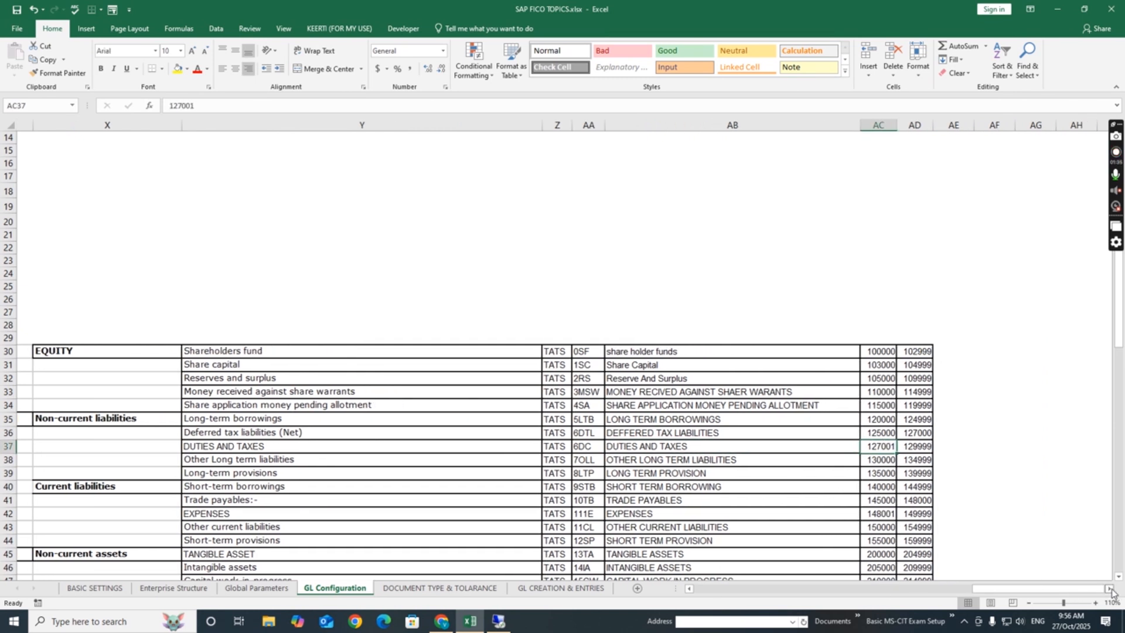
scroll(723, 442, "down", 5)
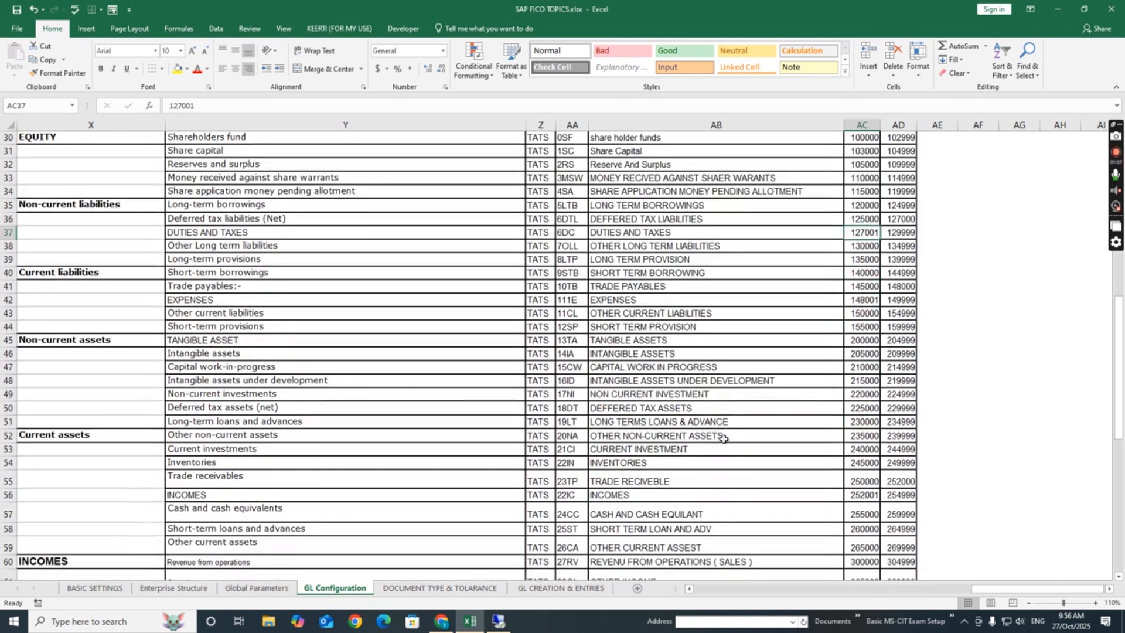
Check the start and end account numbers of the EXPENSES account group.
left_click(630, 301)
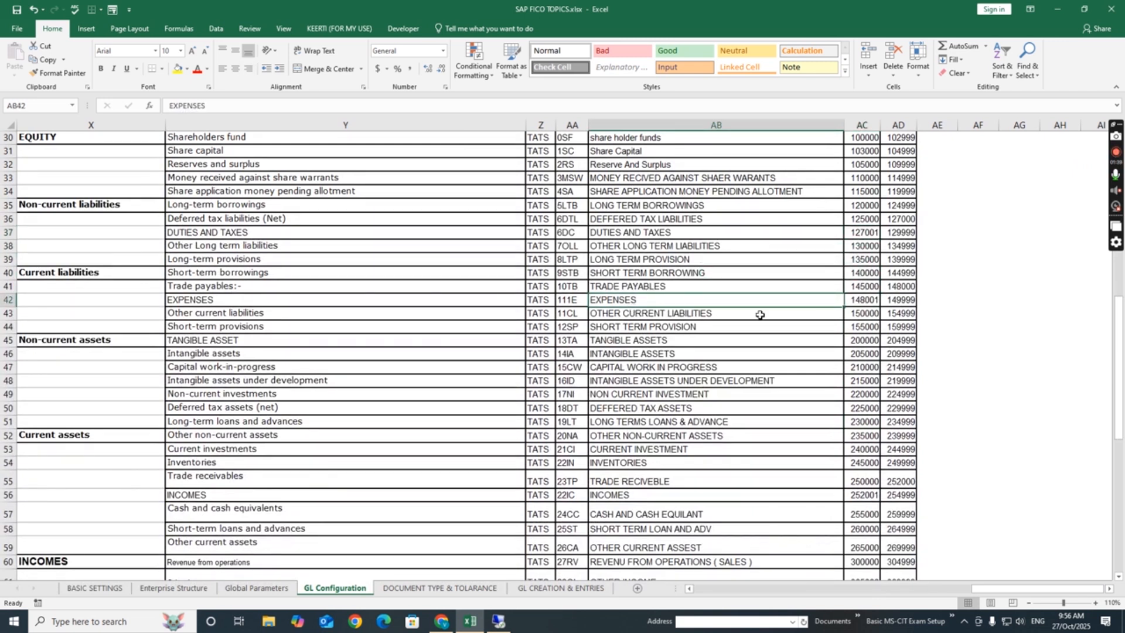
left_click(860, 300)
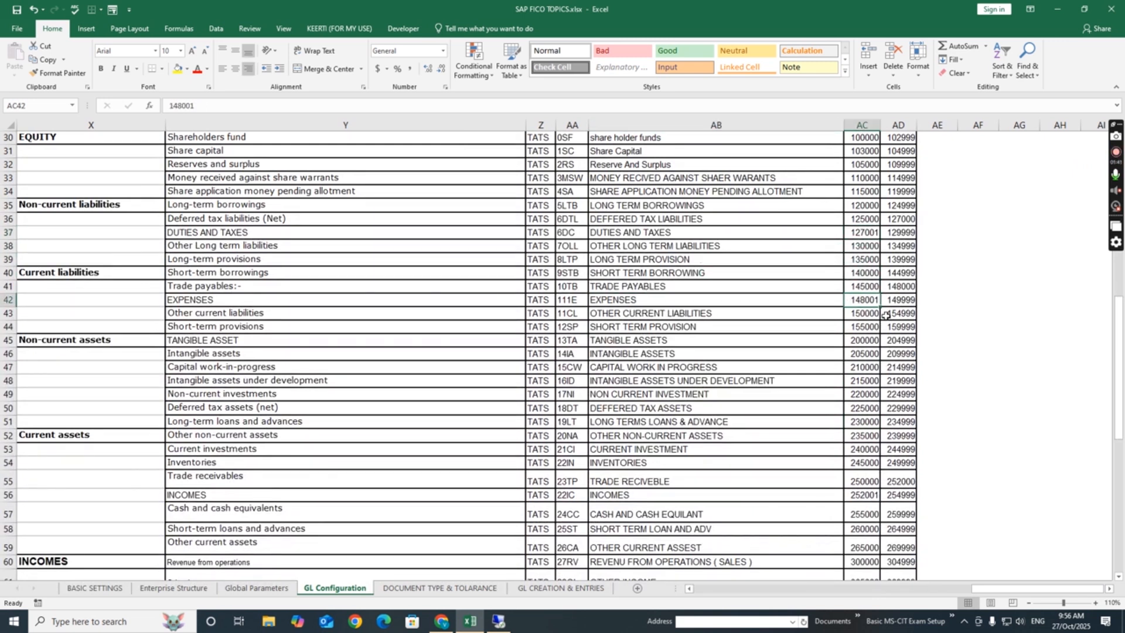
left_click(896, 300)
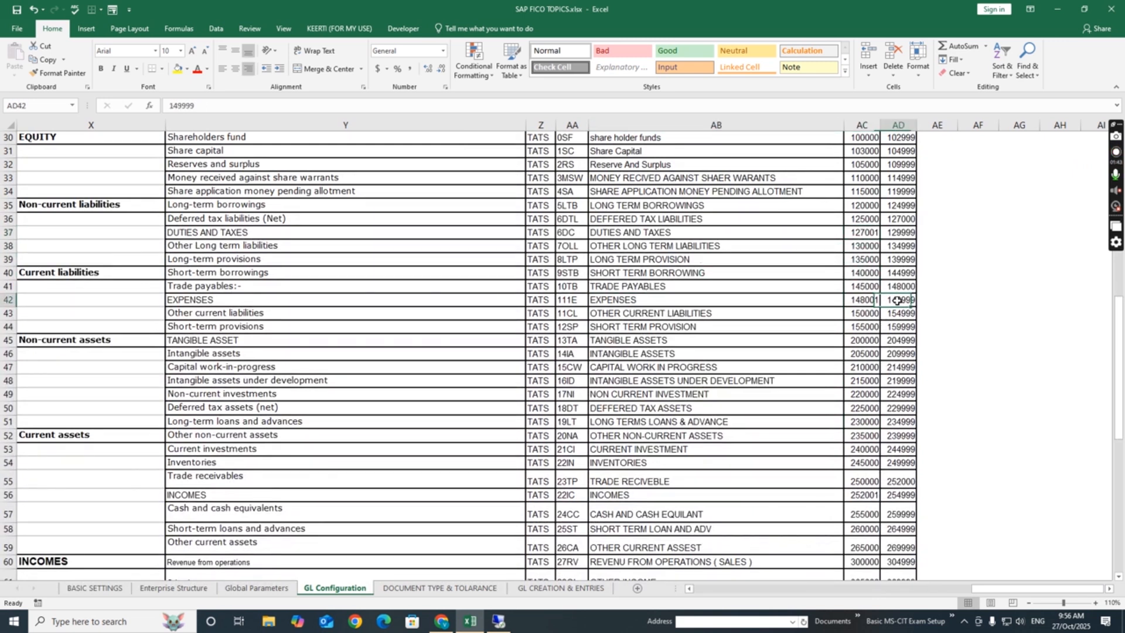
left_click(694, 303)
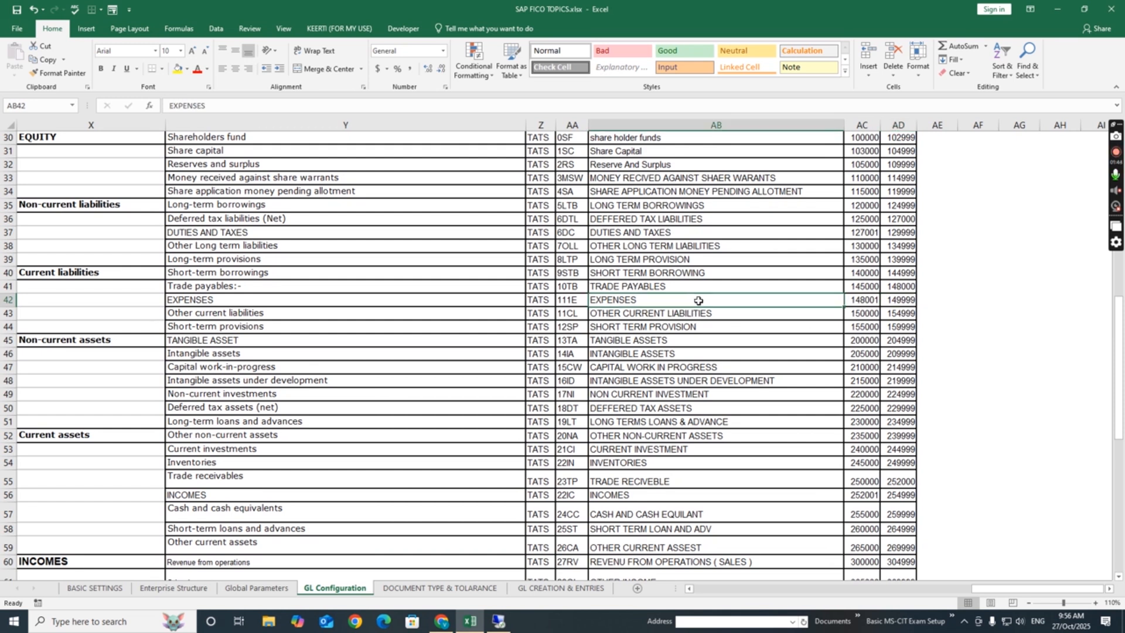
left_click(858, 303)
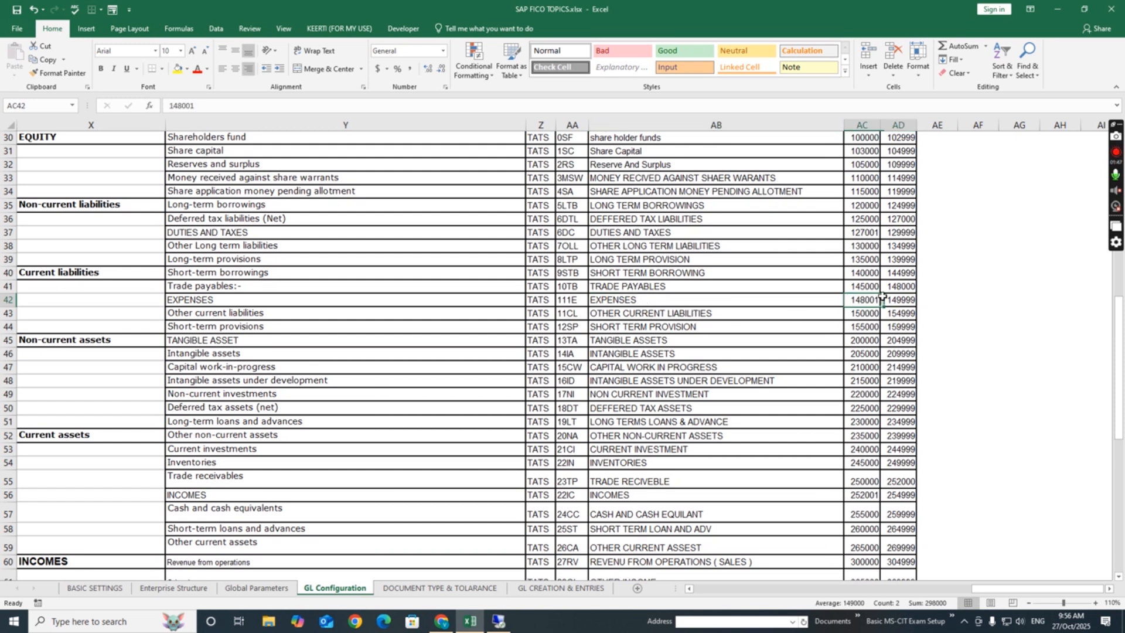
left_click(937, 357)
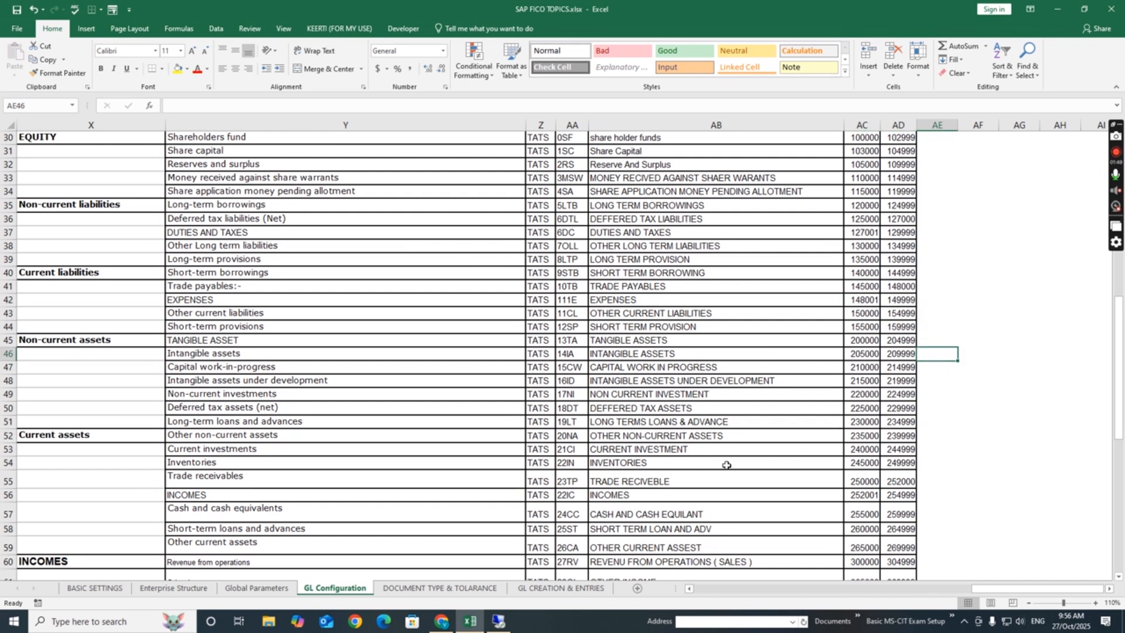
Check the start and end account numbers of the INCOMES account group.
left_click(665, 494)
left_click(854, 497)
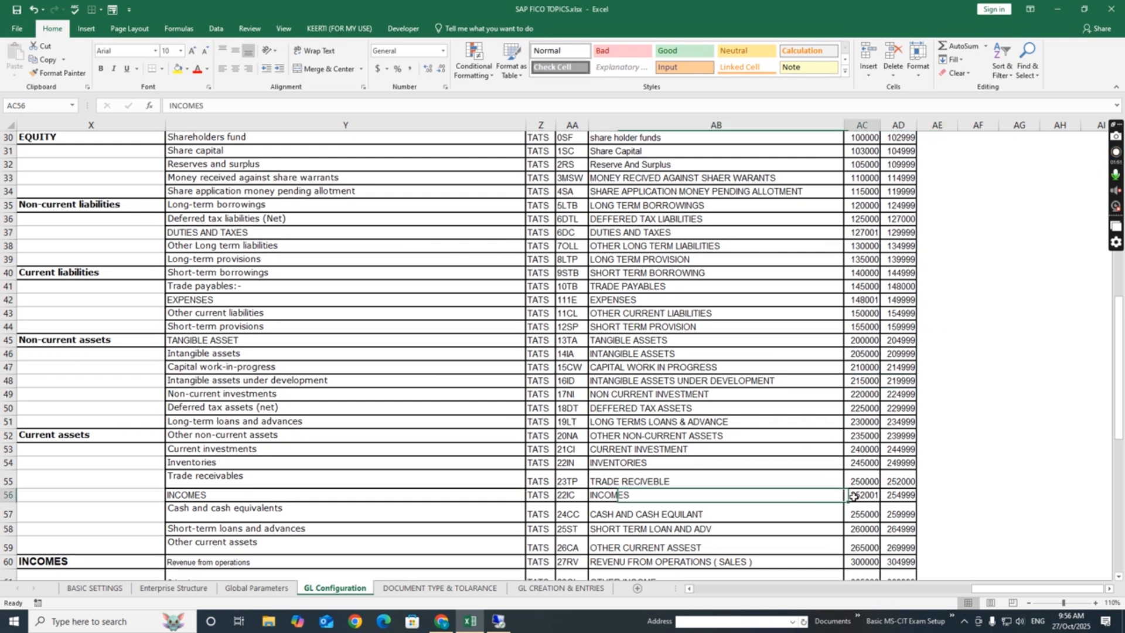
left_click(900, 496)
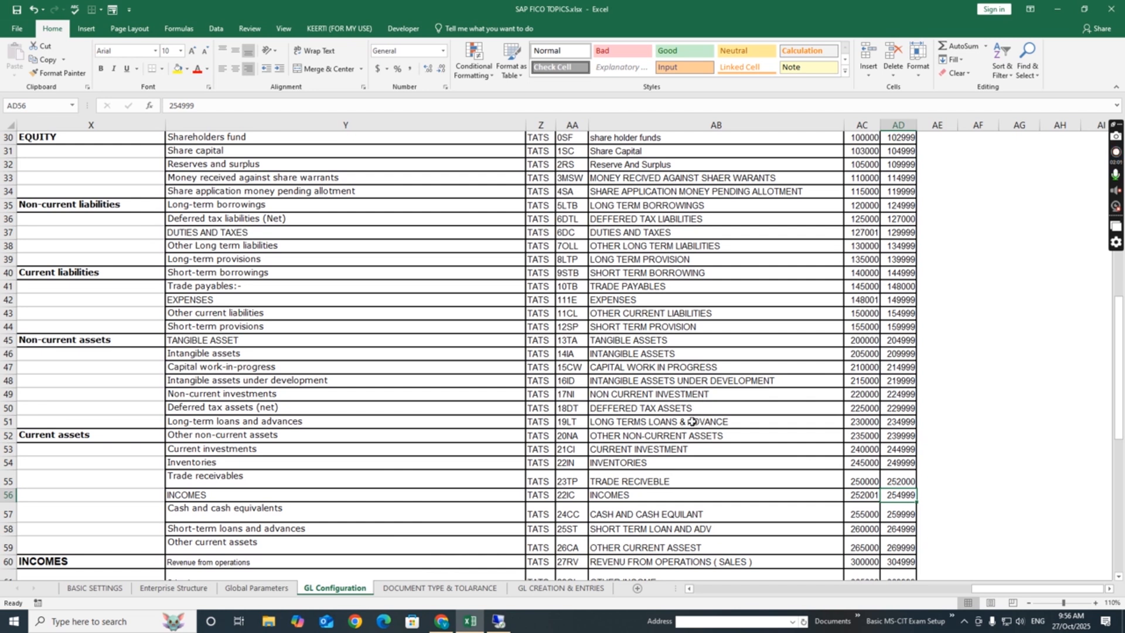
Return to the GL CREATION & ENTRIES sheet and review the G/L account menu path and the example expense entries.
scroll(690, 399, "up", 5)
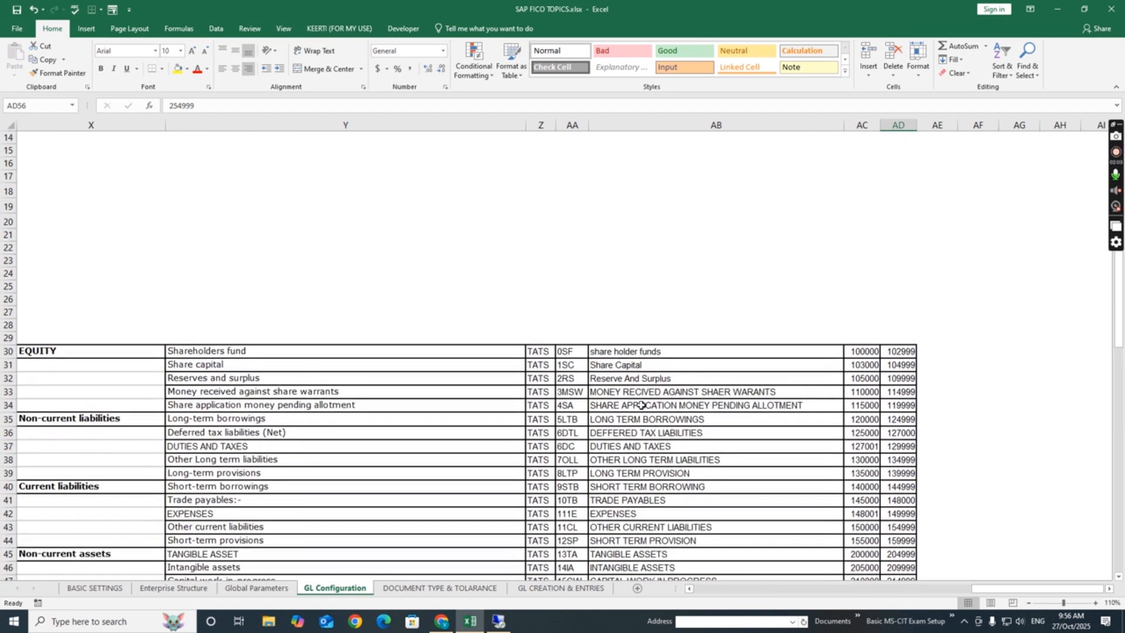
left_click(439, 588)
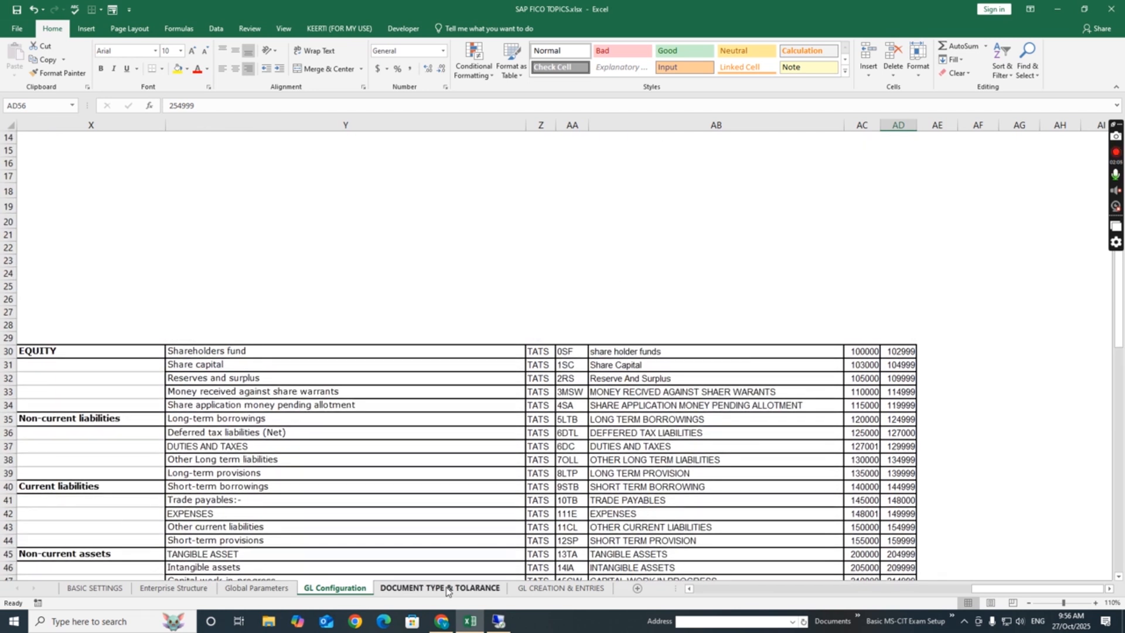
left_click(550, 589)
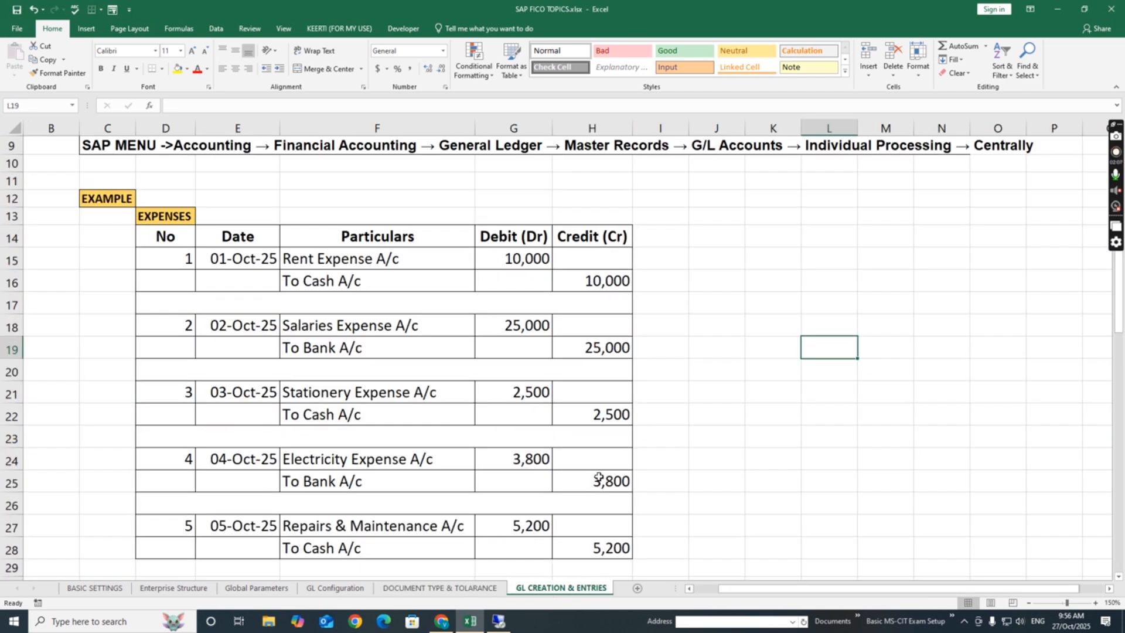
left_click(747, 354)
left_click(870, 297)
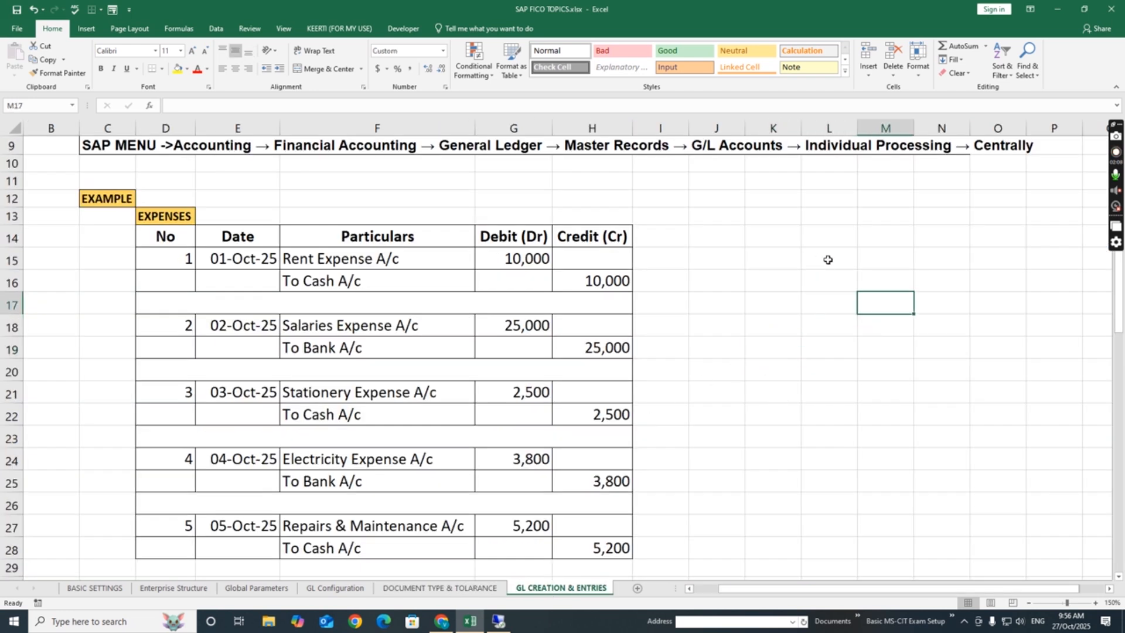
left_click(829, 257)
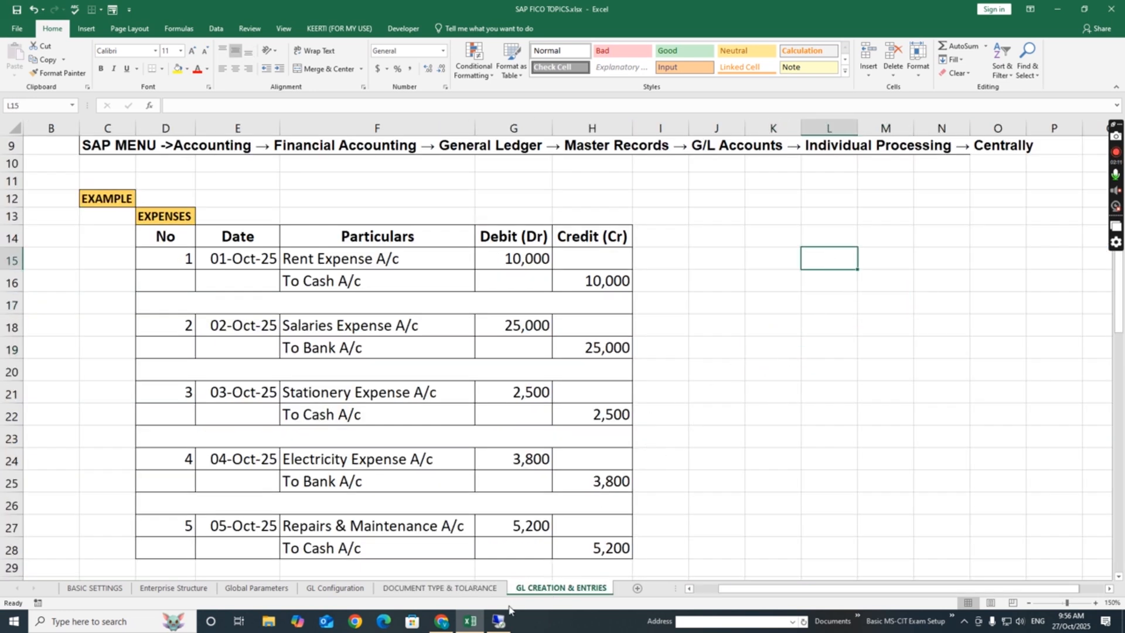
Switch to the SAP Easy Access window and collapse and re-expand the SAP Menu folder.
left_click(498, 621)
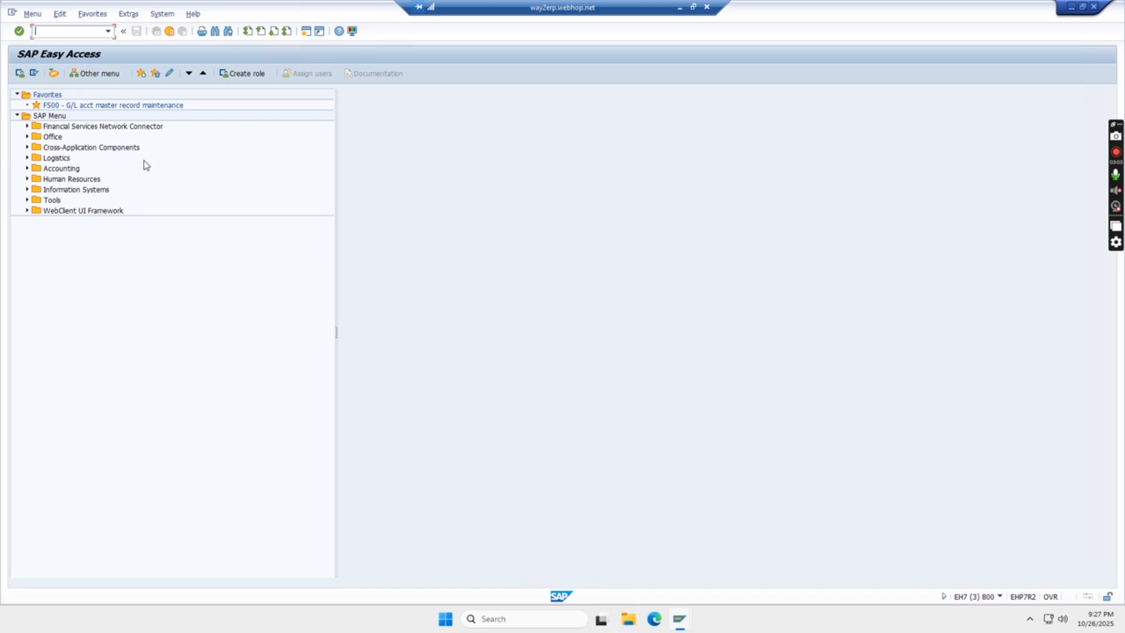
left_click(16, 116)
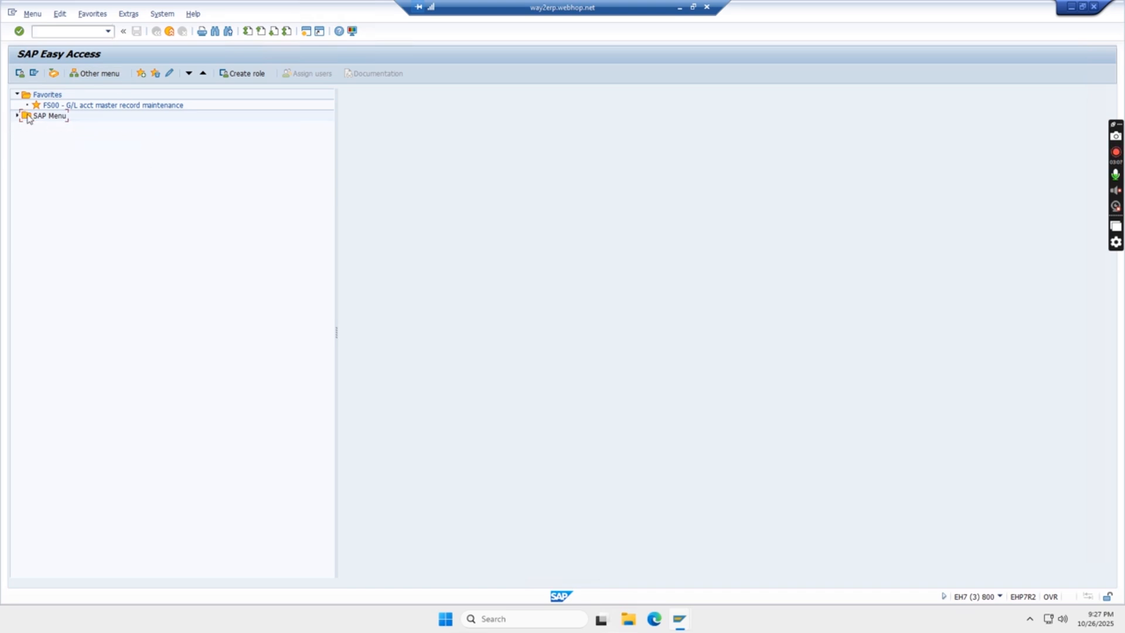
left_click(17, 116)
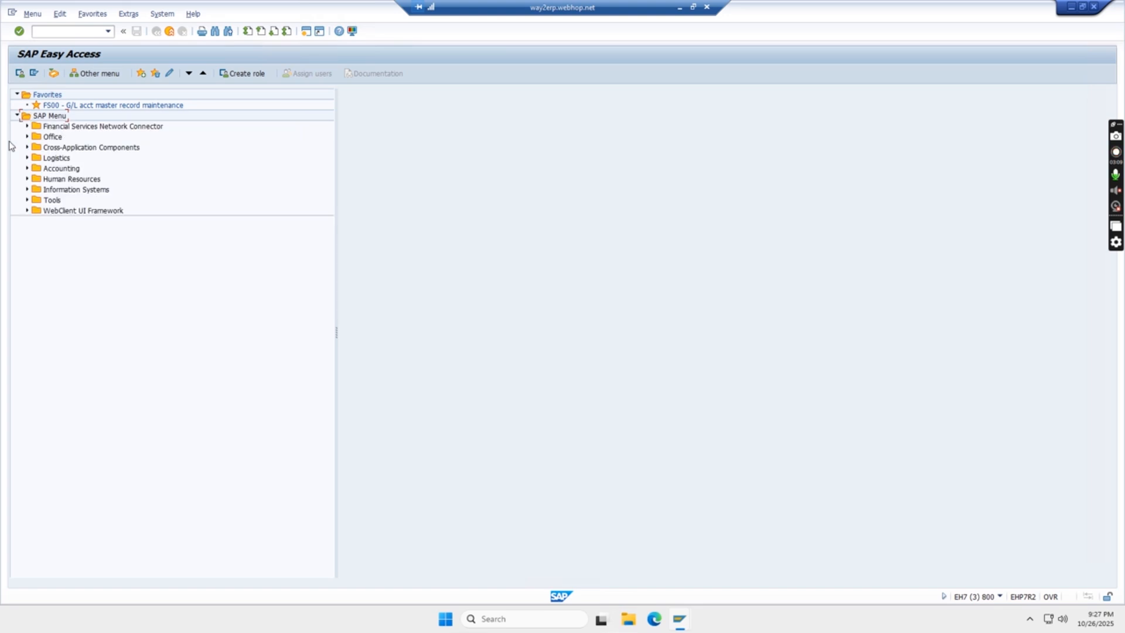
Expand the menu path Accounting, Financial Accounting, General Ledger, Master Records, G/L Accounts, Individual Processing.
left_click(26, 169)
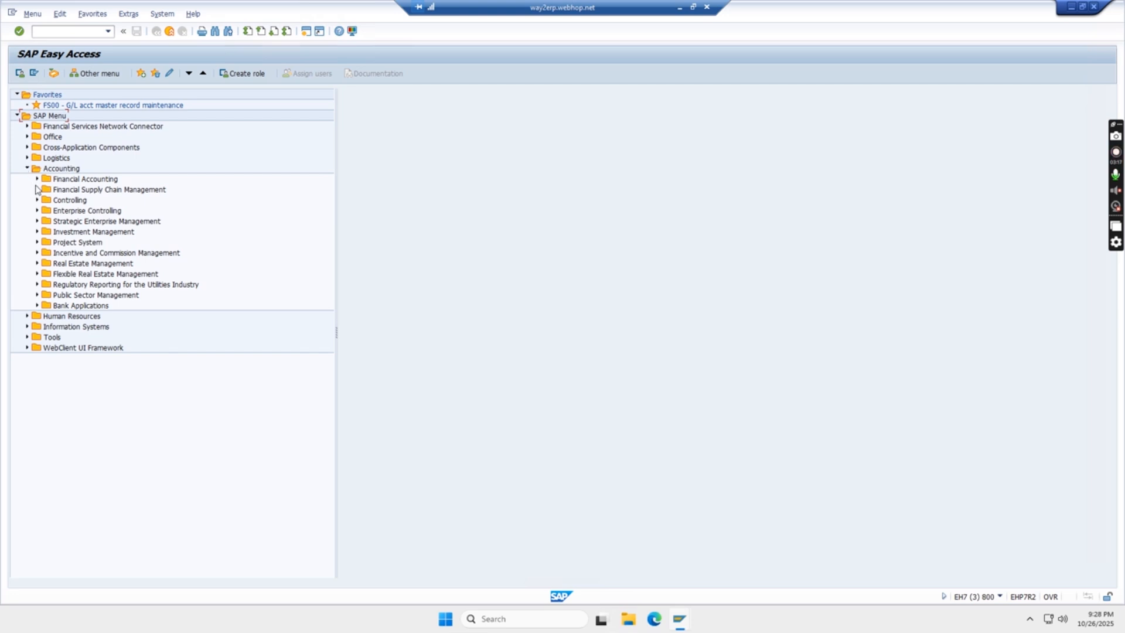
left_click(37, 179)
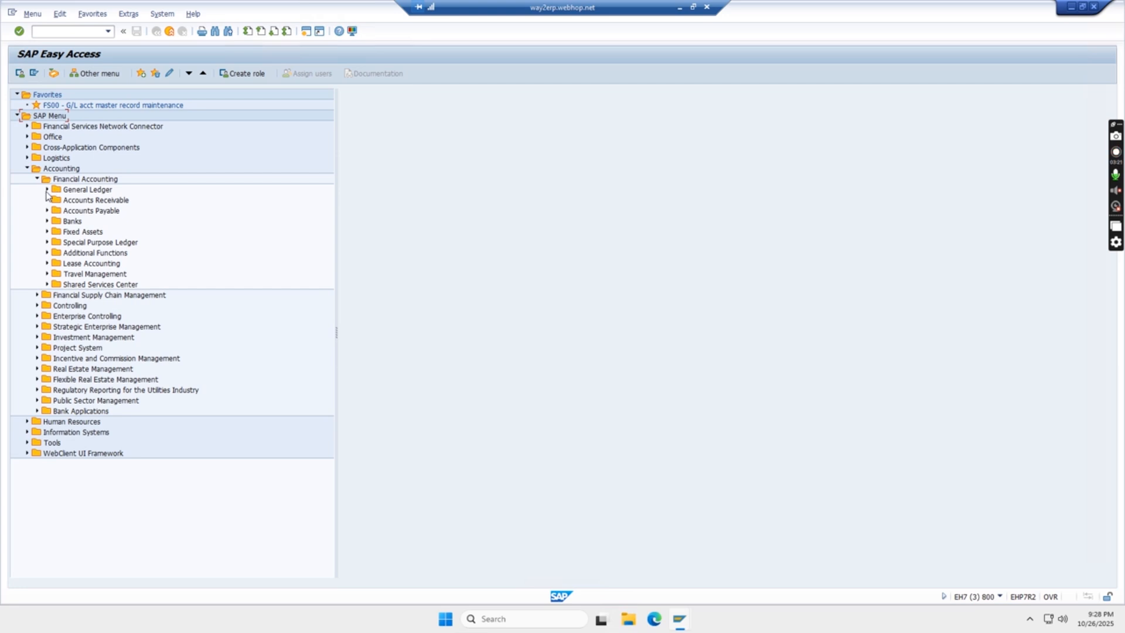
left_click(47, 190)
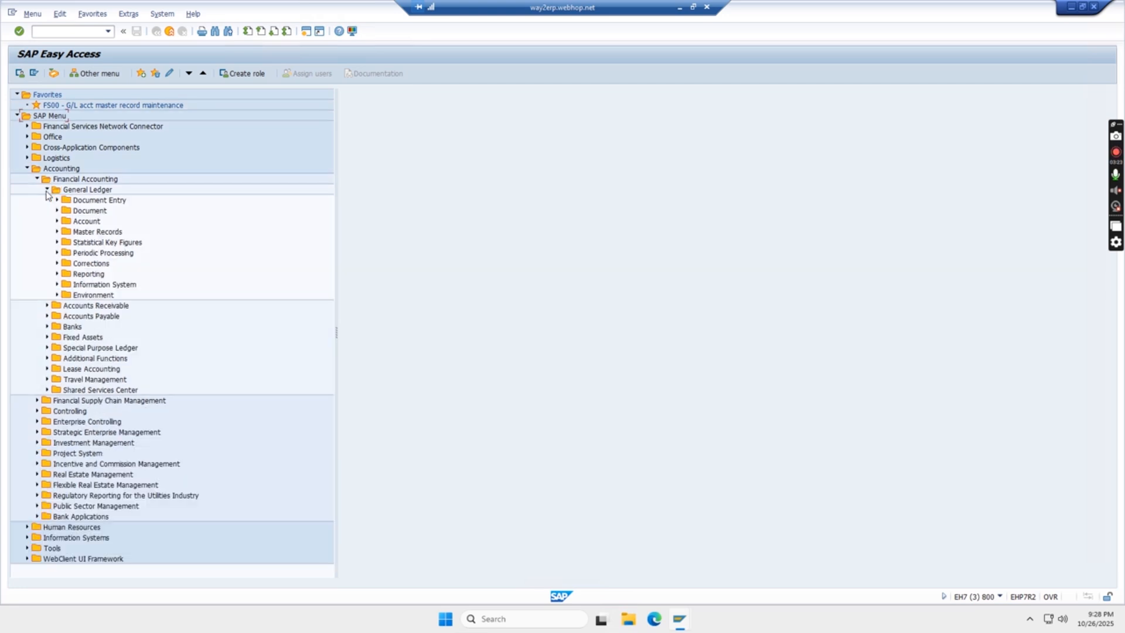
left_click(57, 232)
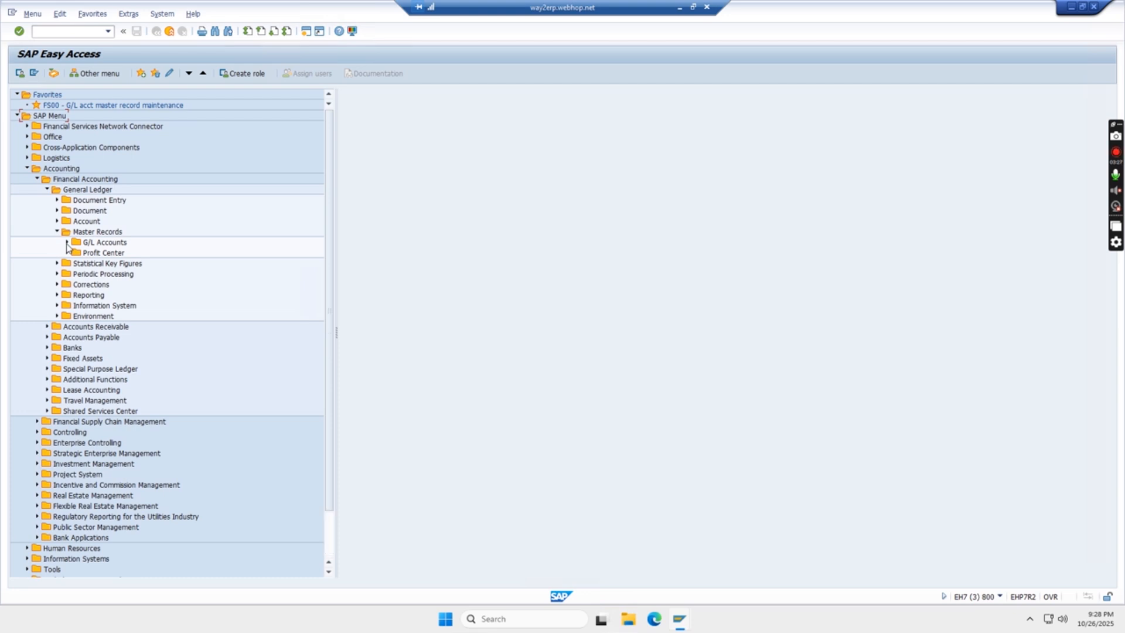
left_click(67, 243)
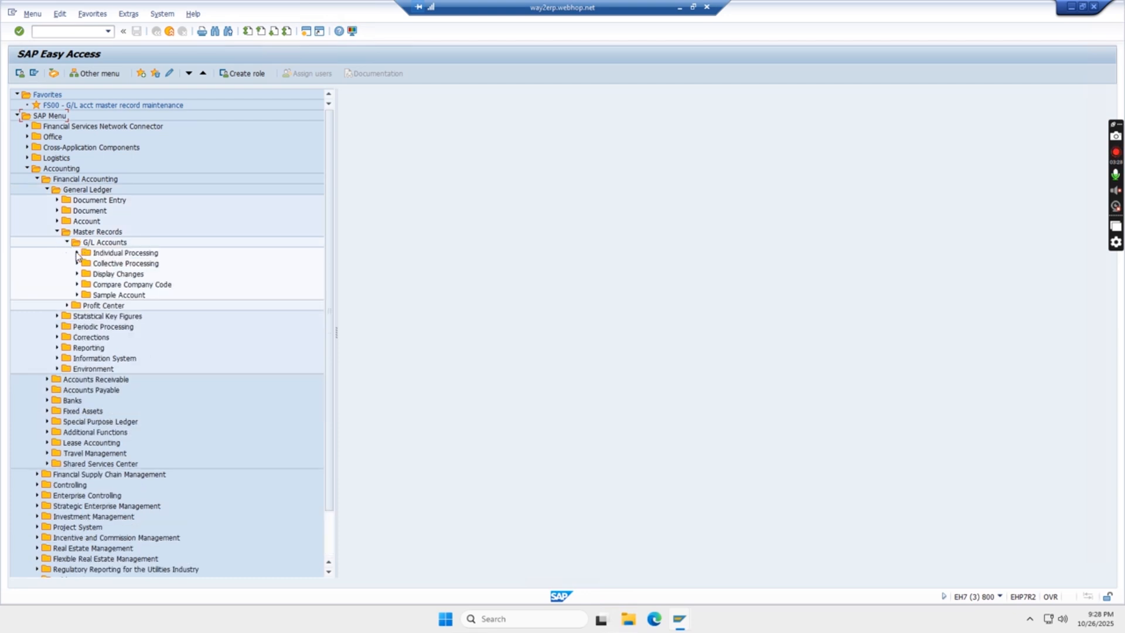
left_click(77, 254)
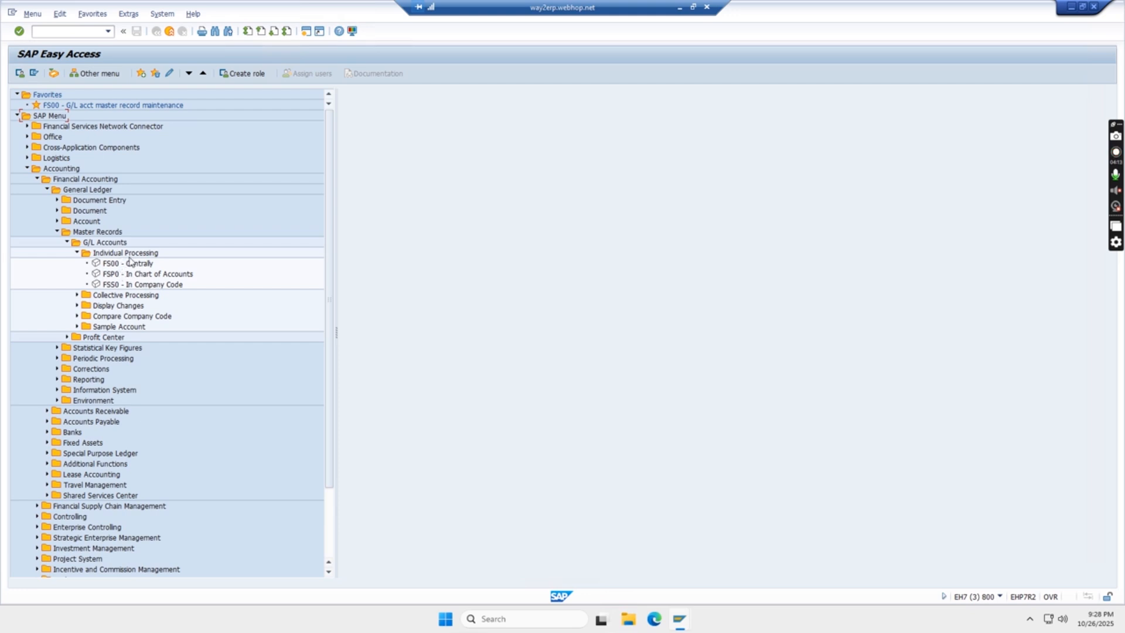
Turn off the display of technical names in the SAP Easy Access settings.
left_click(130, 15)
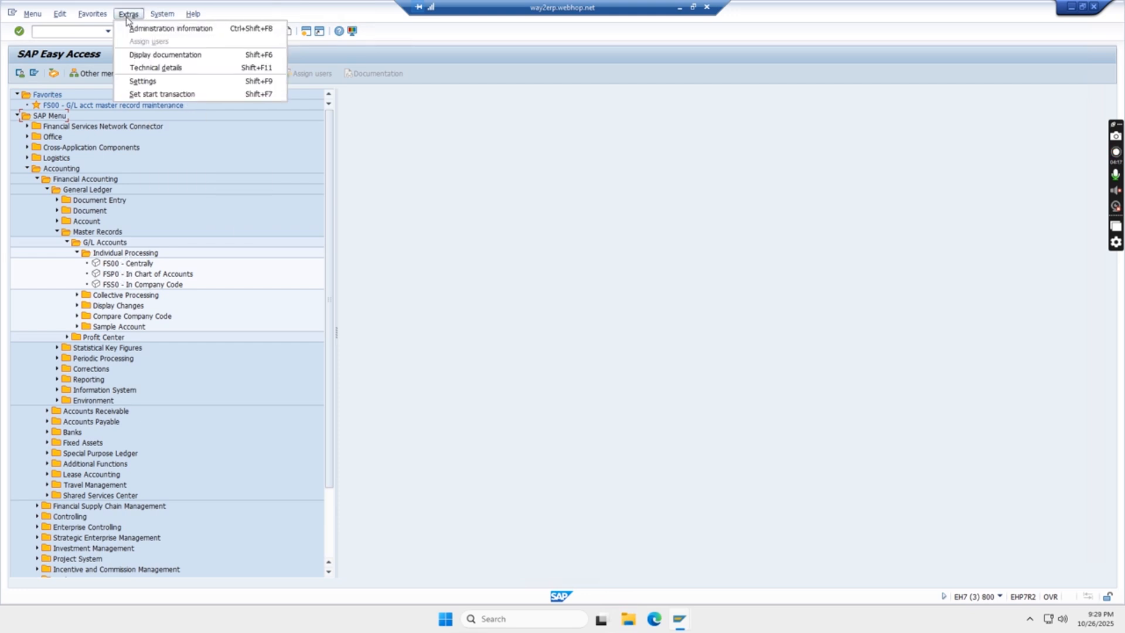
left_click(142, 82)
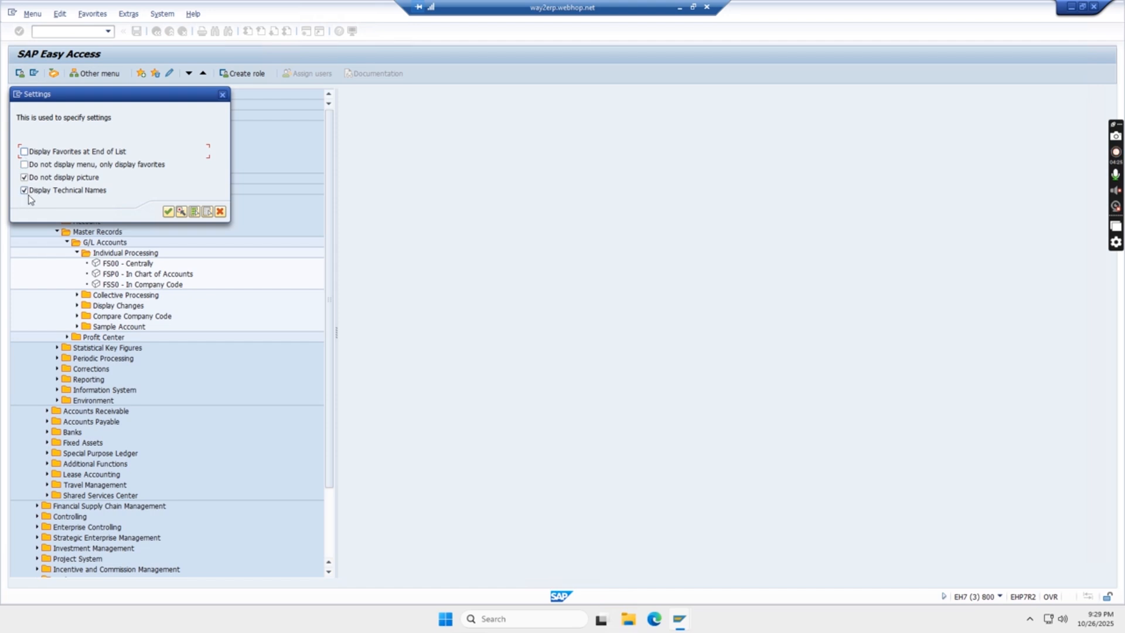
left_click(24, 189)
left_click(168, 211)
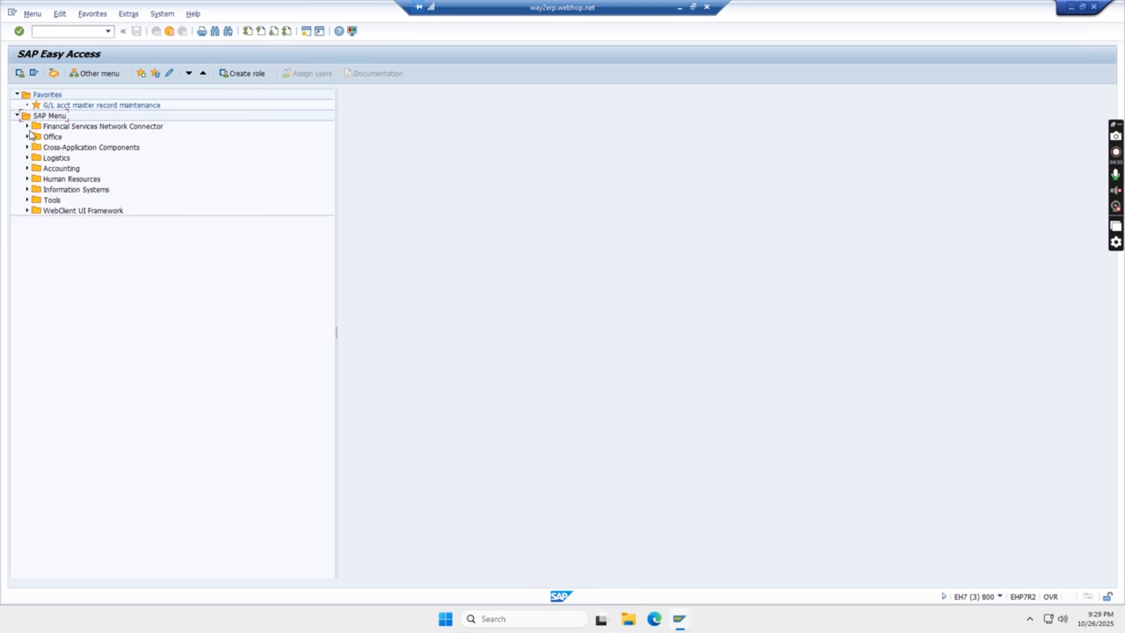
Expand Accounting down to Individual Processing under G/L Accounts to view its entries without transaction codes.
left_click(27, 169)
left_click(36, 179)
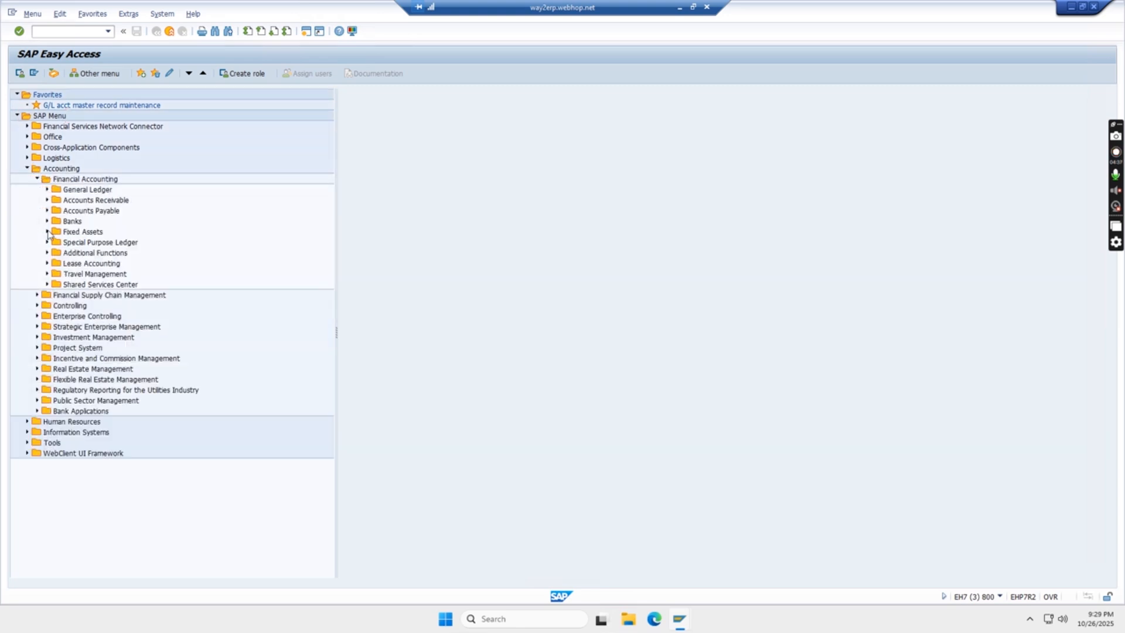
left_click(47, 190)
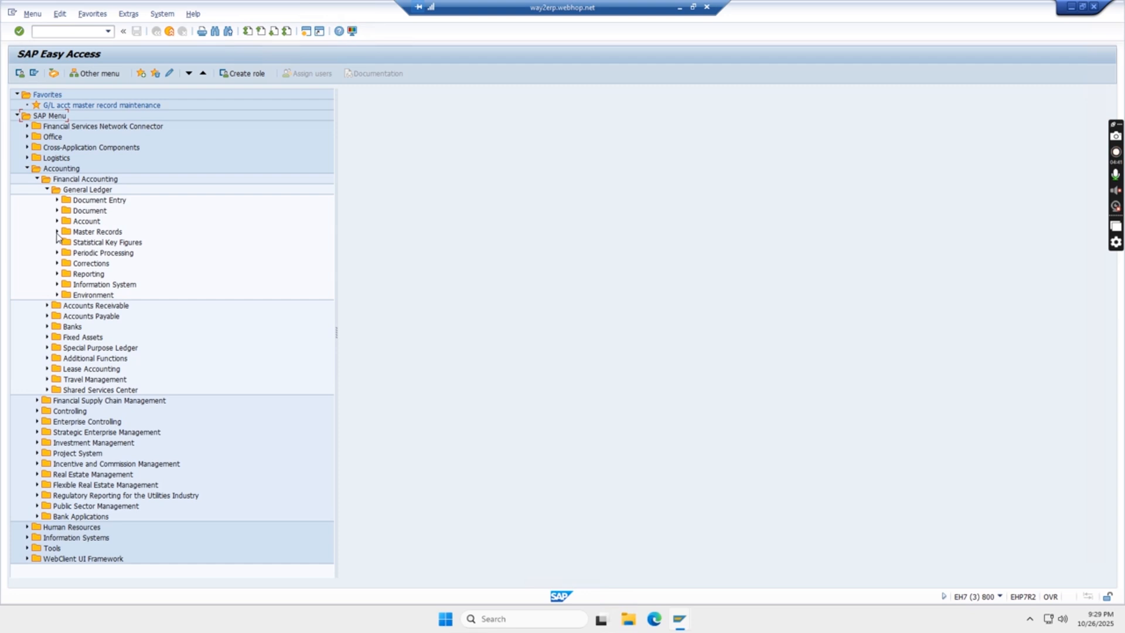
left_click(57, 232)
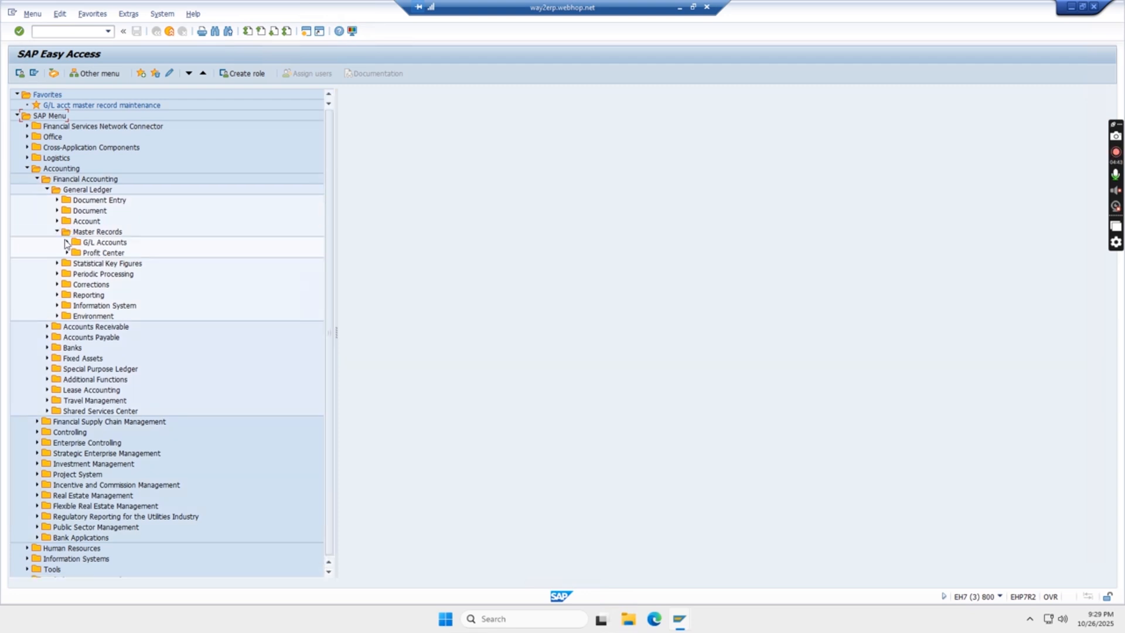
left_click(66, 242)
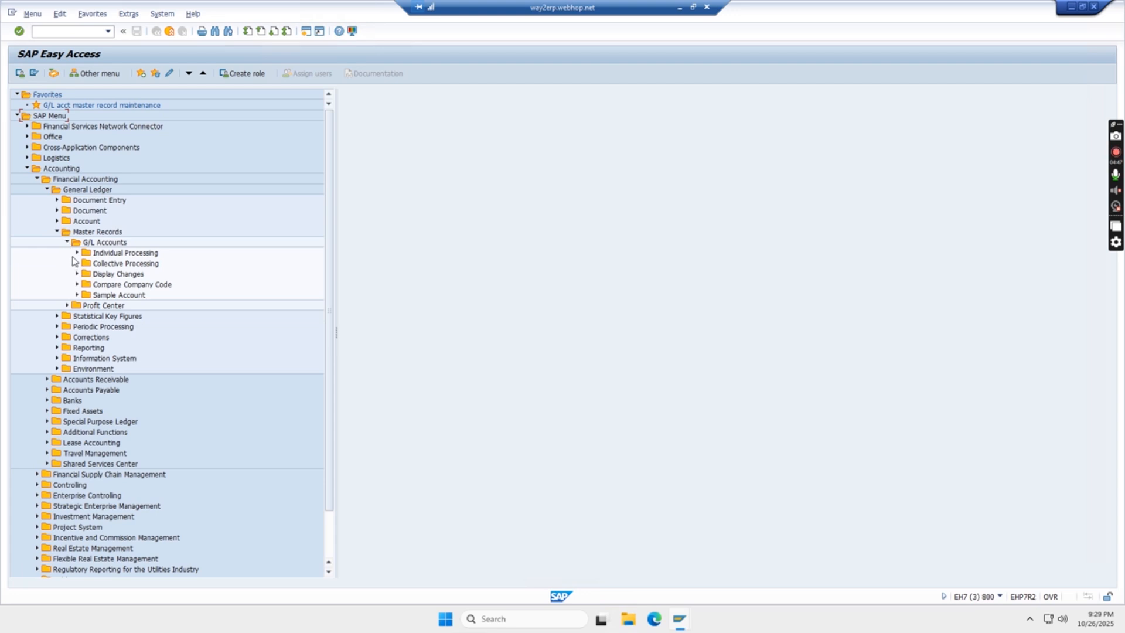
left_click(77, 252)
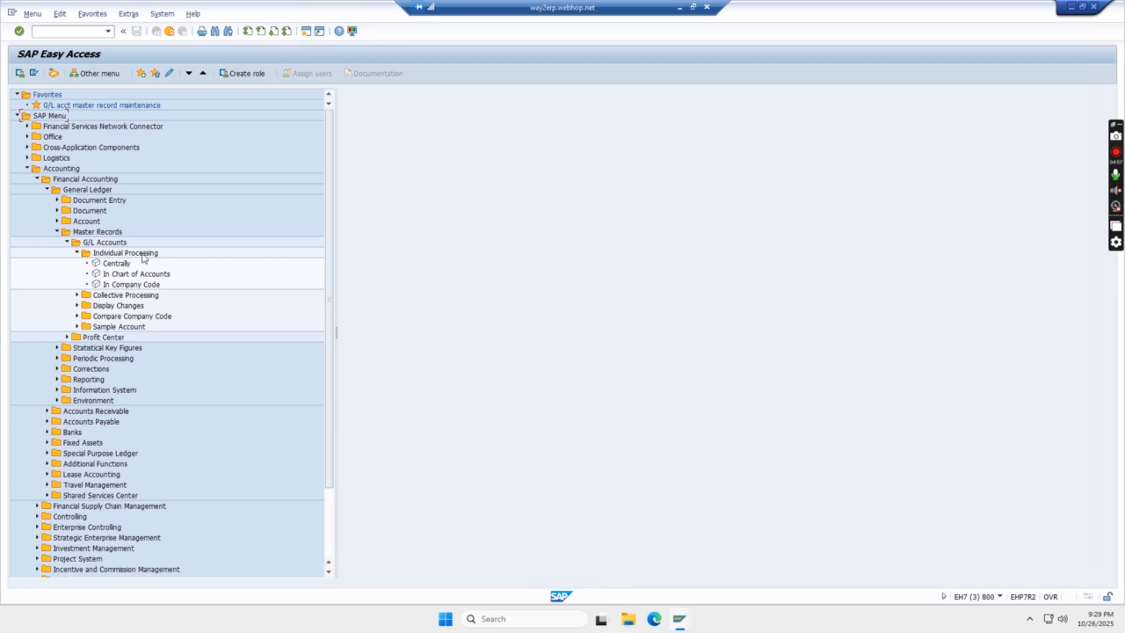
Turn the display of technical names back on in the SAP Easy Access settings.
left_click(133, 15)
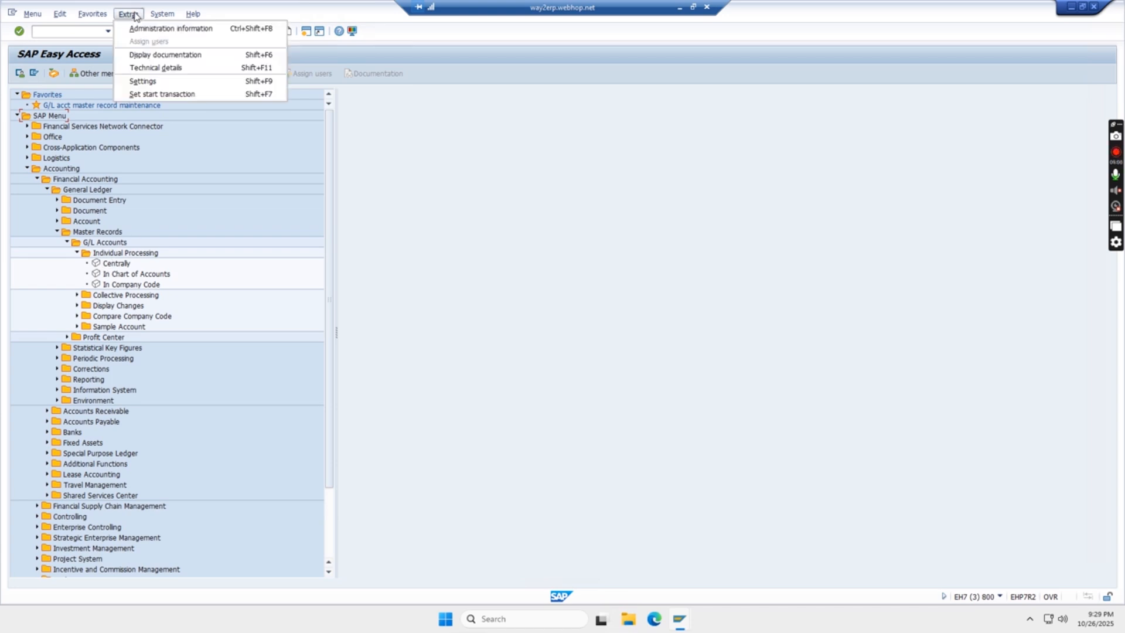
left_click(156, 81)
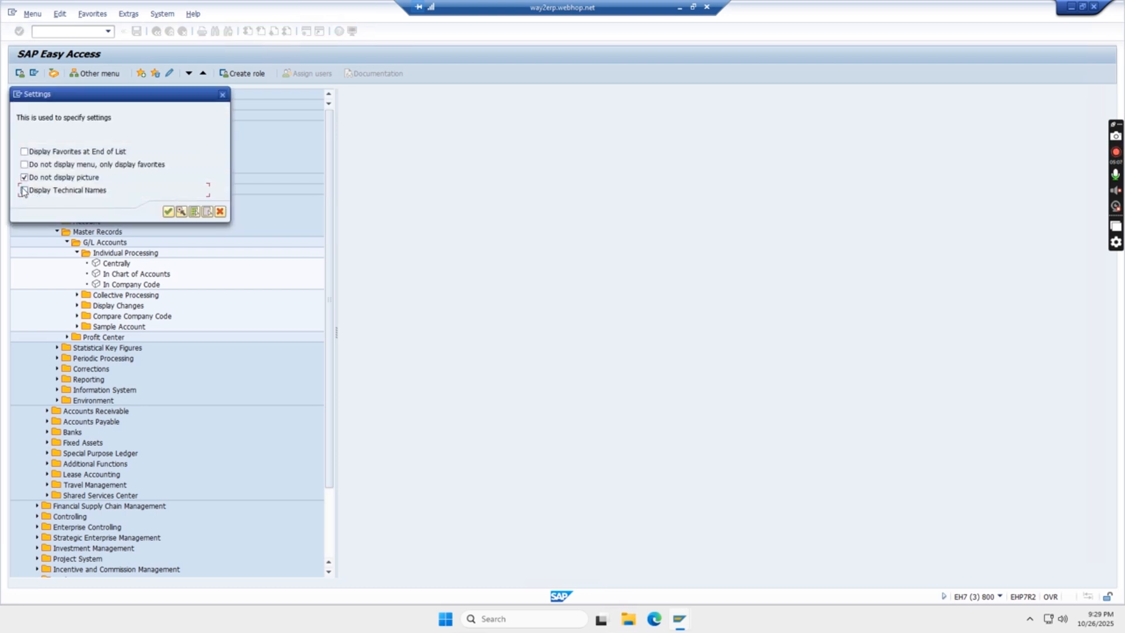
left_click(24, 190)
left_click(168, 212)
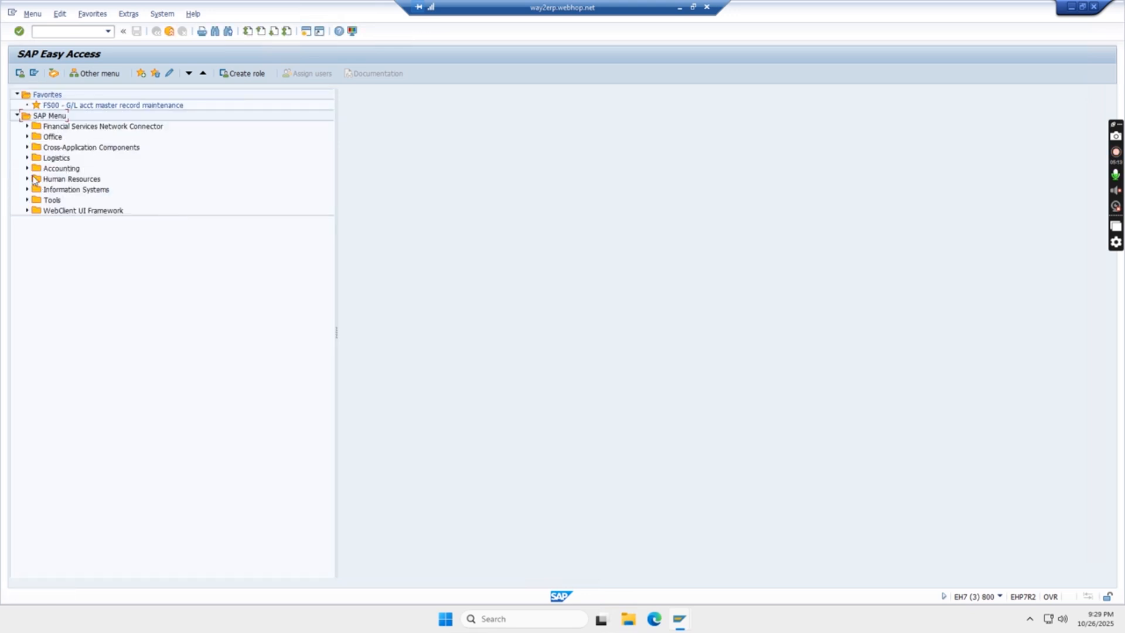
Expand Accounting down to Individual Processing under G/L Accounts again and open the FS00 - Centrally transaction.
left_click(27, 168)
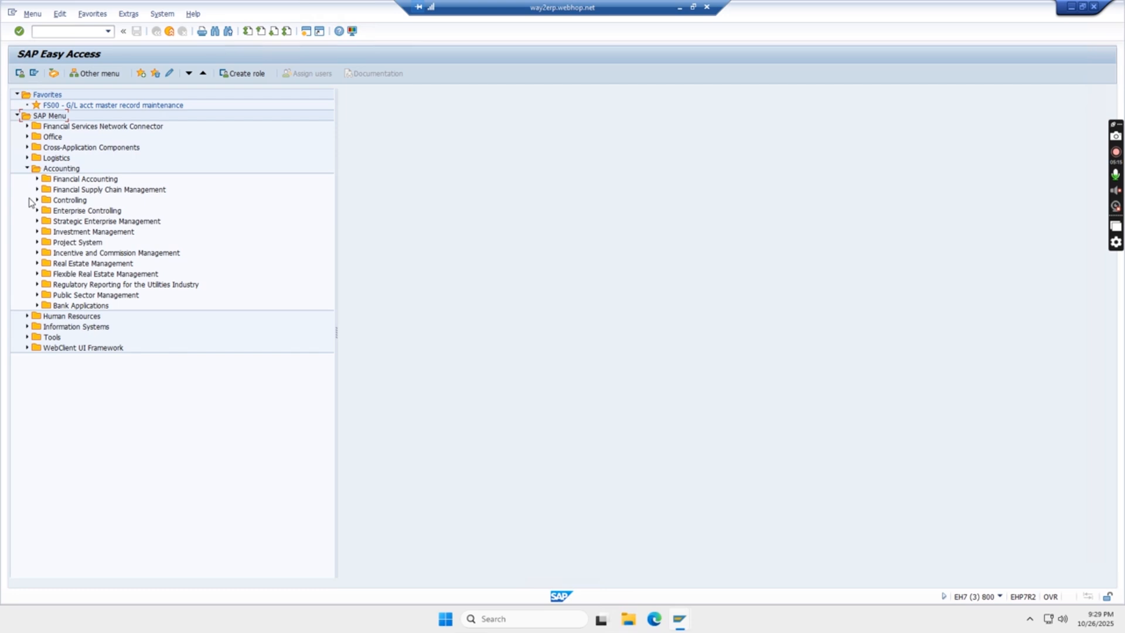
left_click(37, 178)
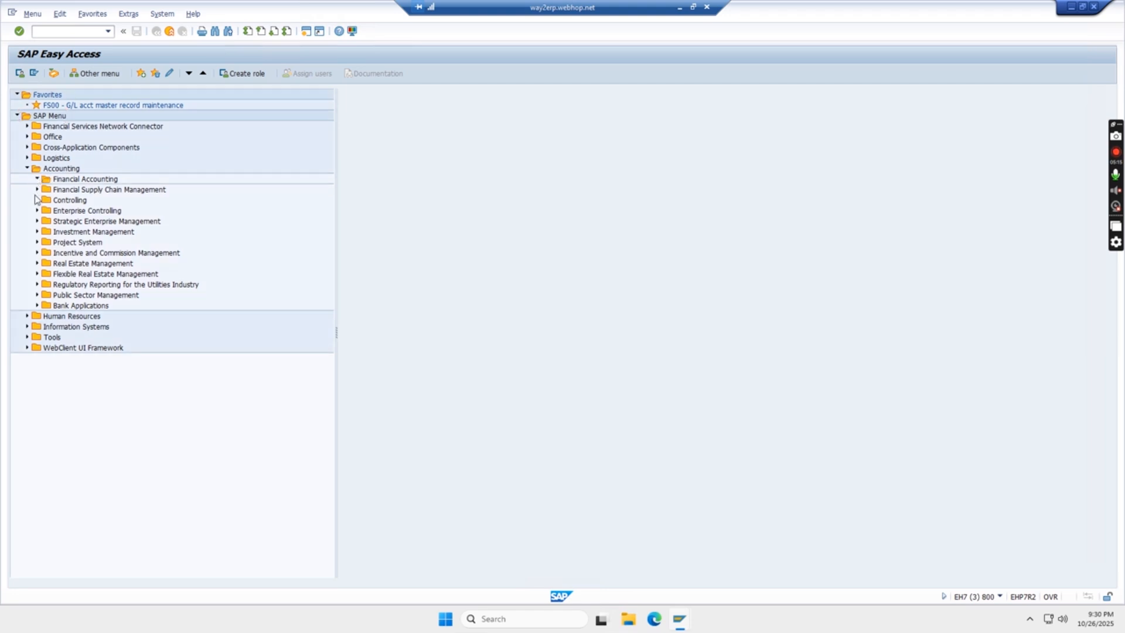
left_click(47, 190)
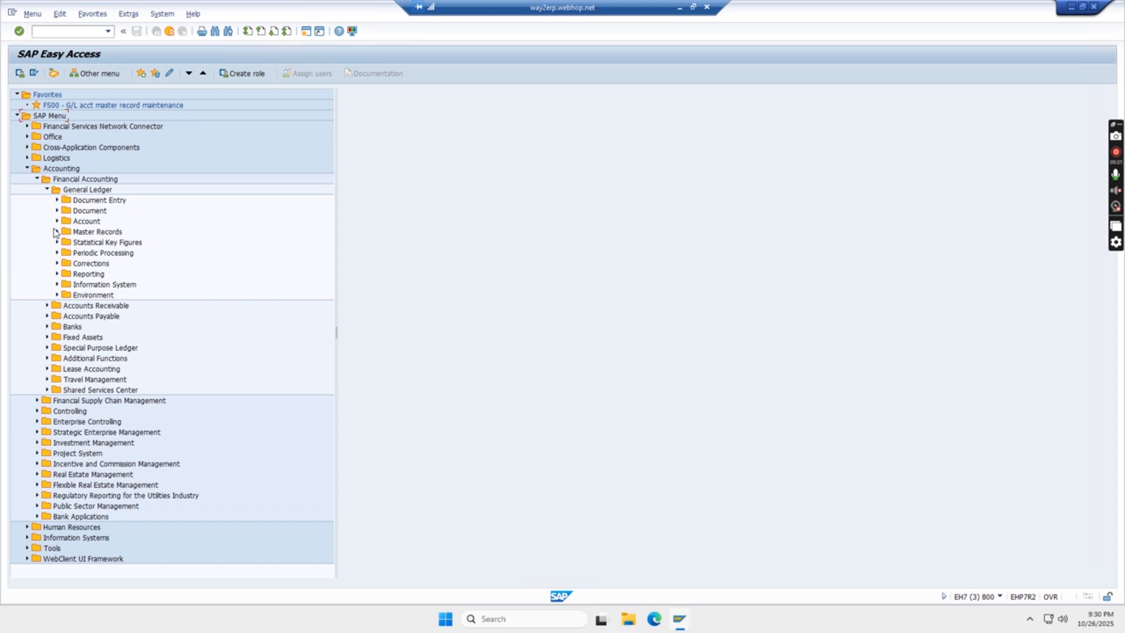
left_click(57, 232)
left_click(67, 242)
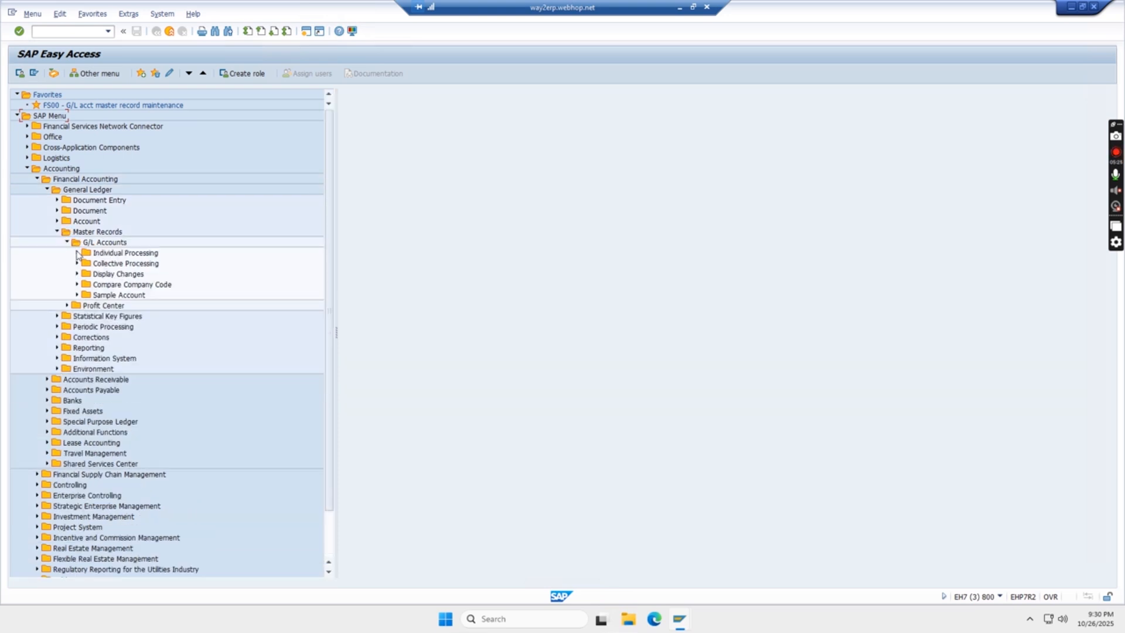
left_click(77, 253)
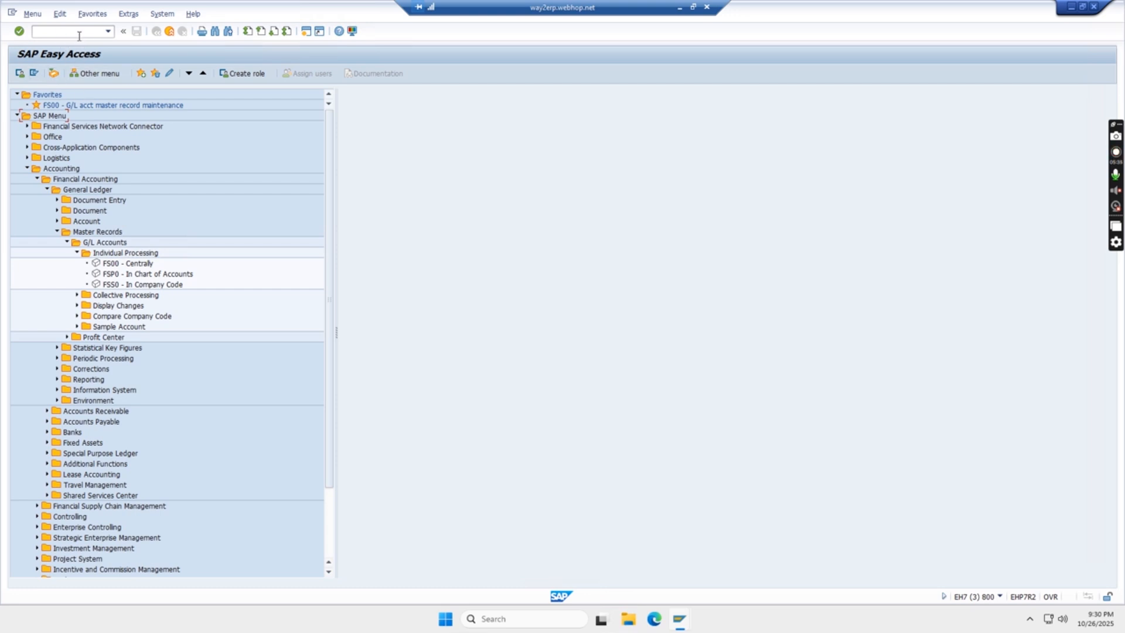
double_click(132, 265)
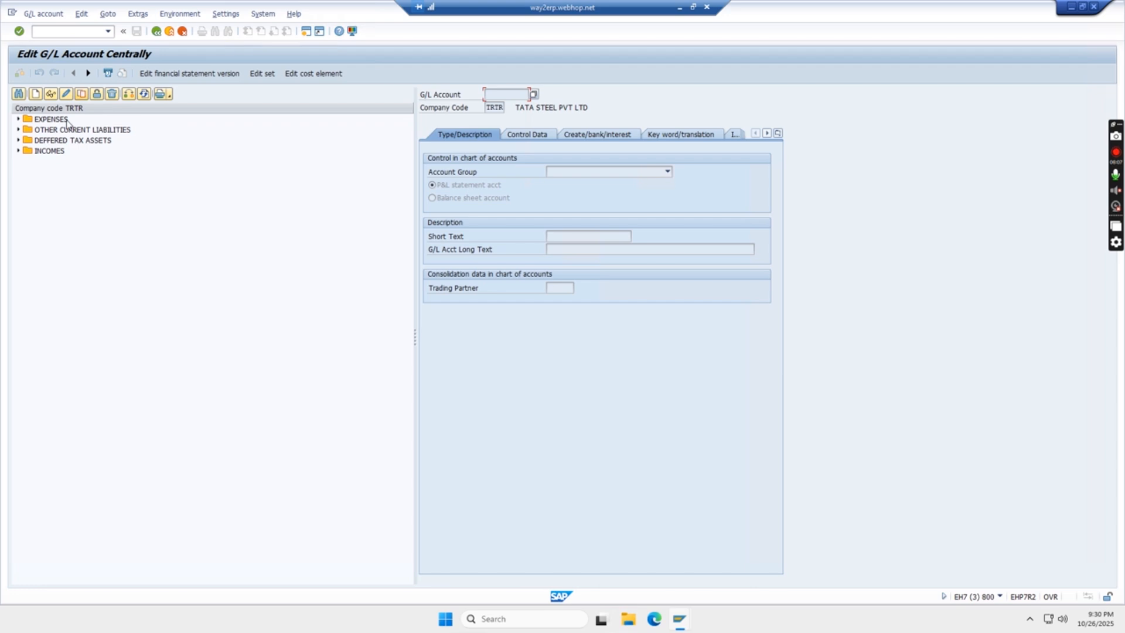
Review the existing G/L accounts under expenses, other current liabilities, deferred tax assets and incomes, and collapse the folders again.
left_click(17, 120)
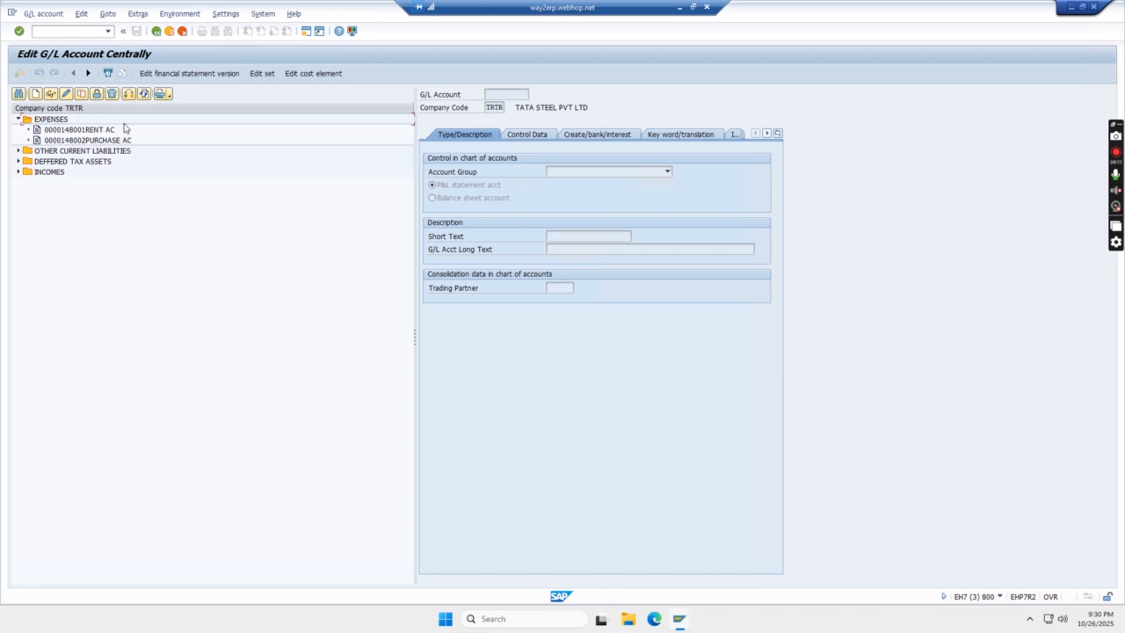
left_click(18, 152)
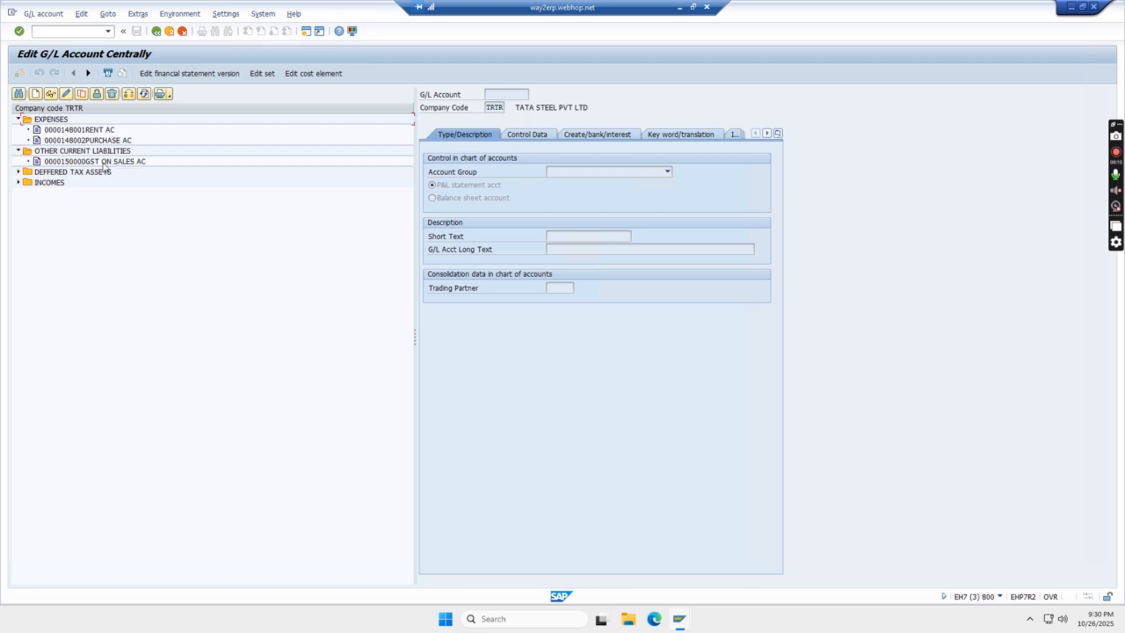
left_click(18, 172)
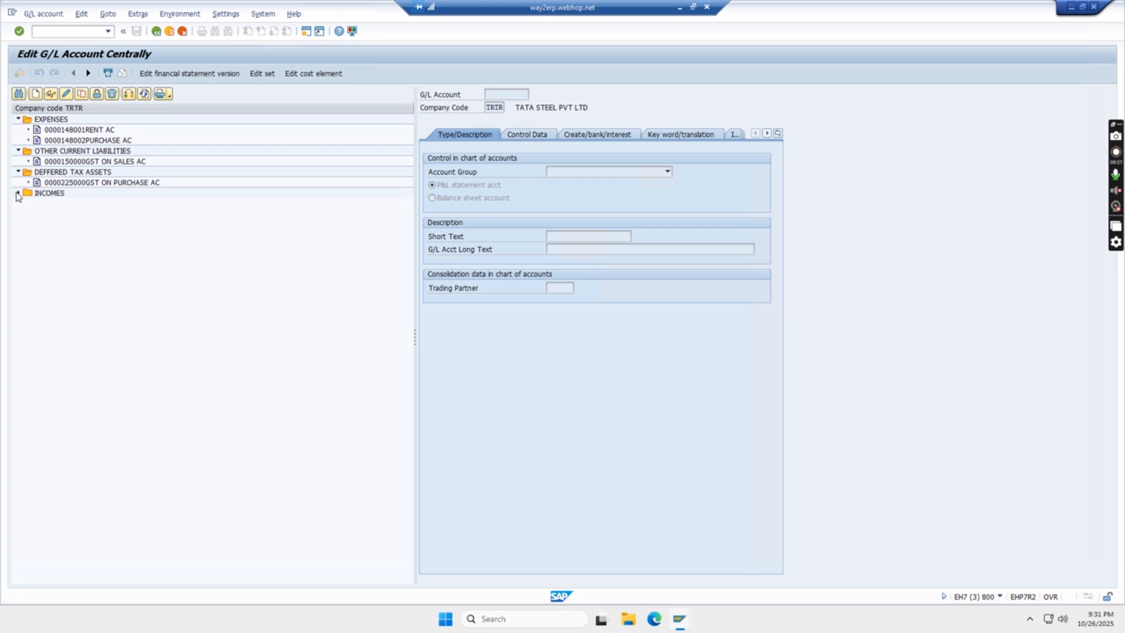
left_click(18, 193)
left_click(18, 194)
left_click(18, 172)
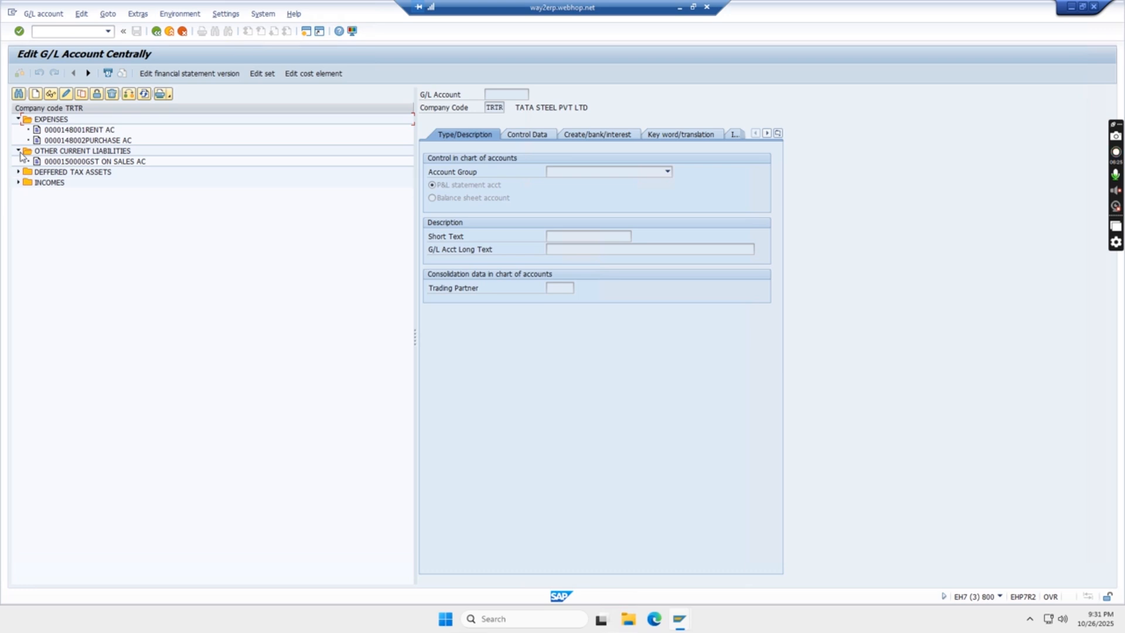
left_click(18, 150)
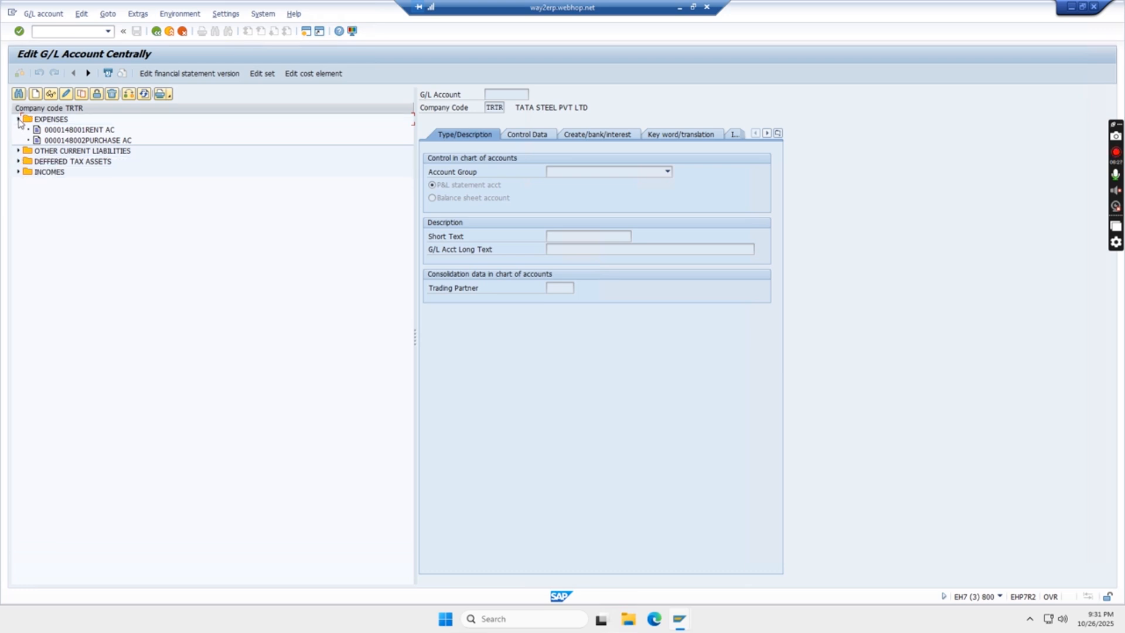
left_click(19, 119)
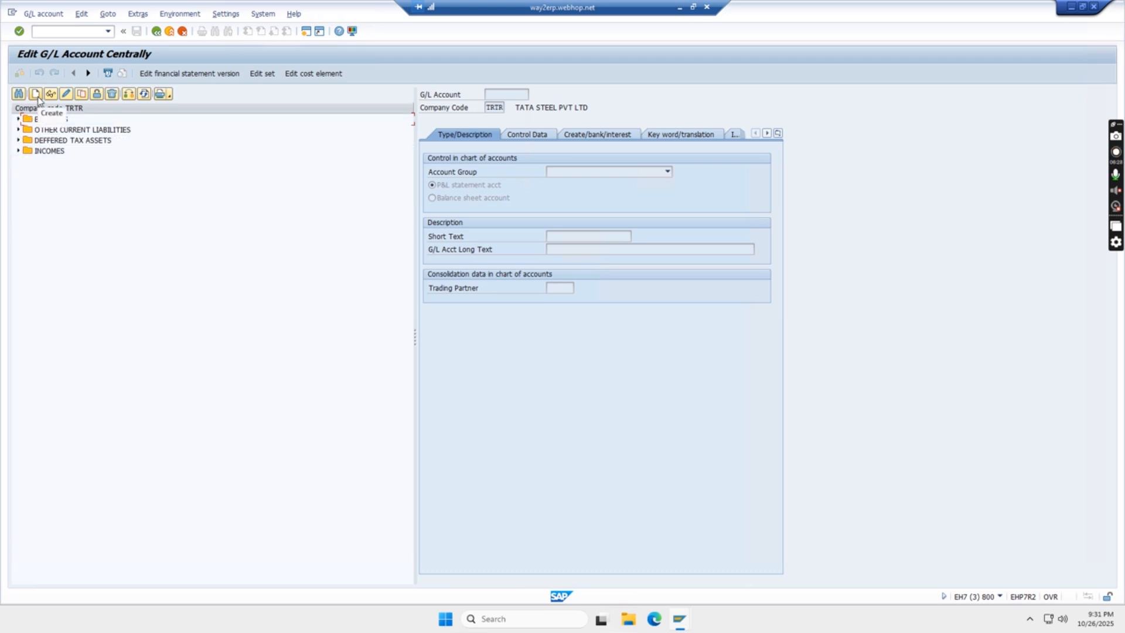
Start creating a G/L account and set its company code to TATS.
left_click(35, 94)
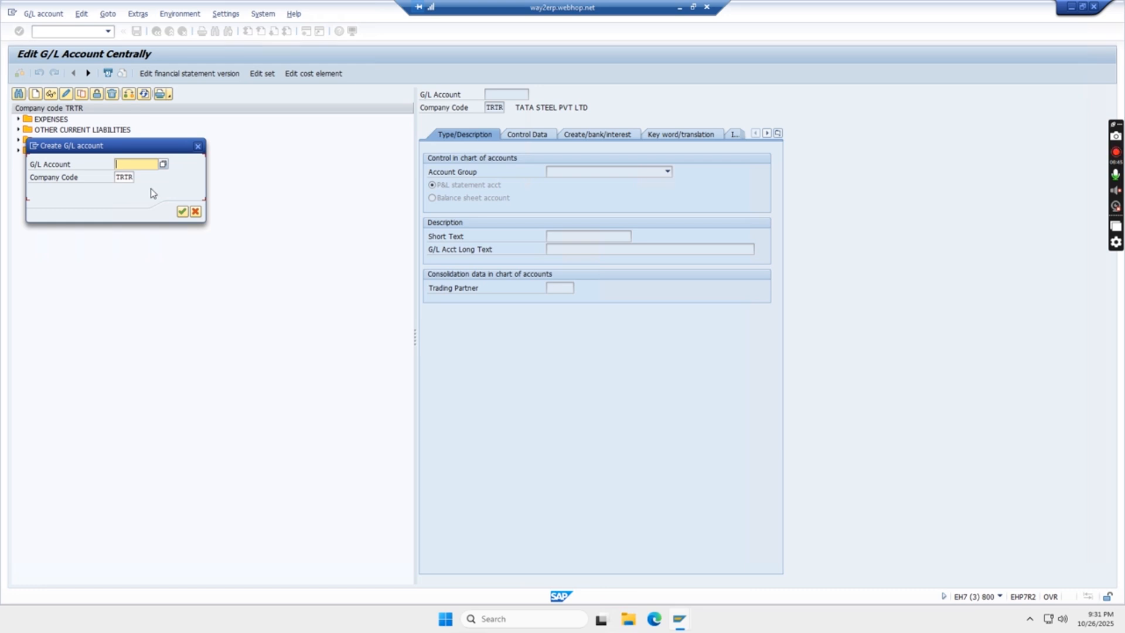
left_click(124, 177)
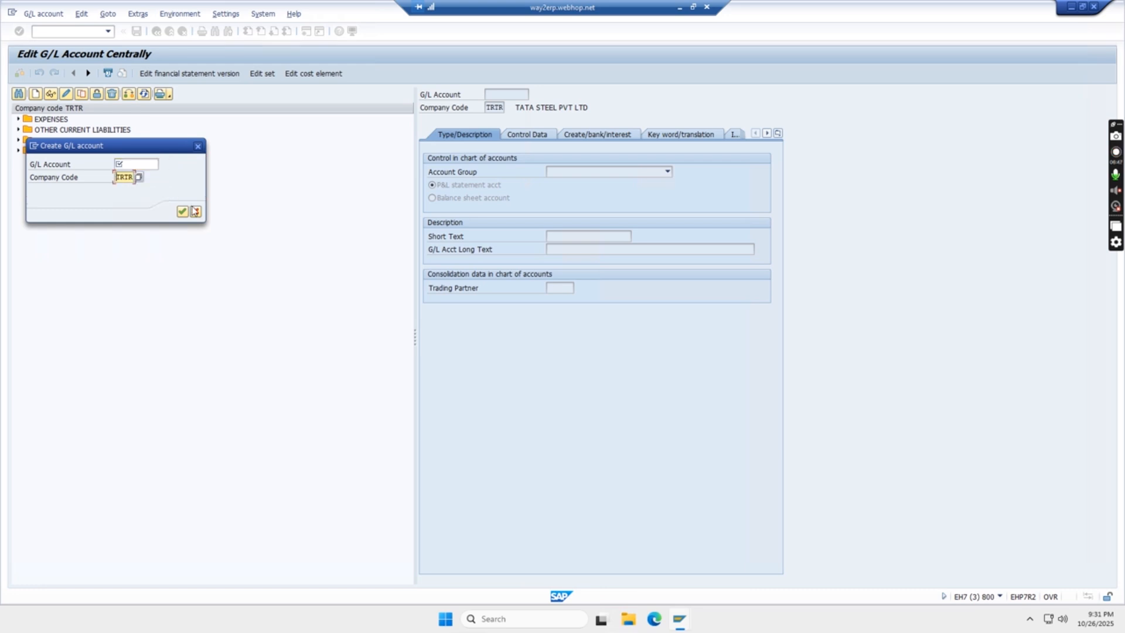
key("BackSpace")
type("TAT")
type("S")
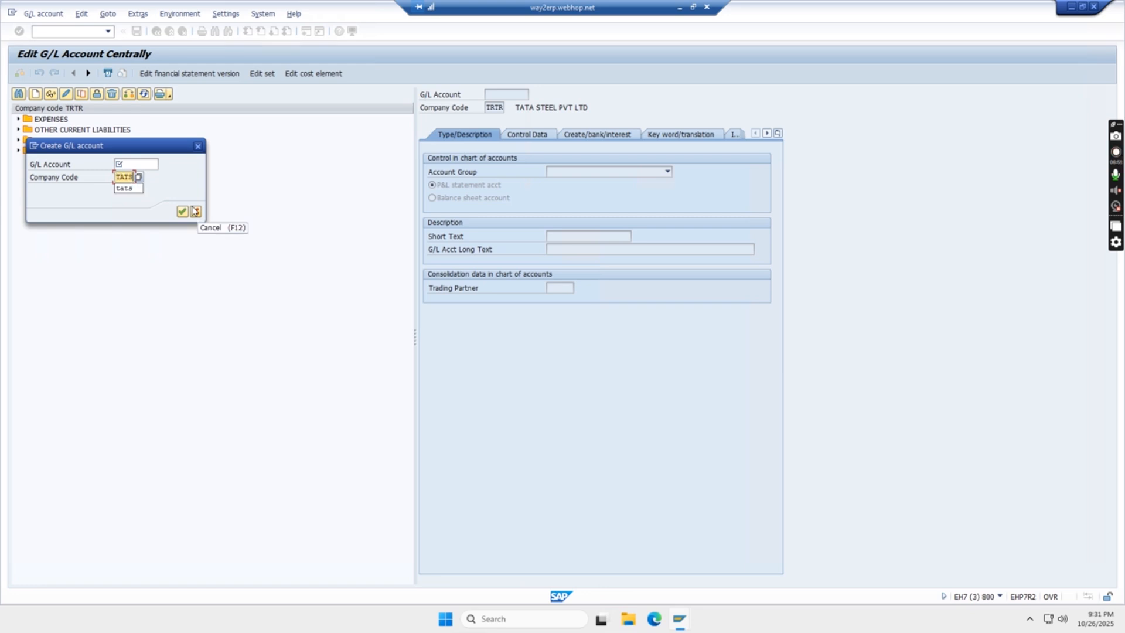
left_click(131, 188)
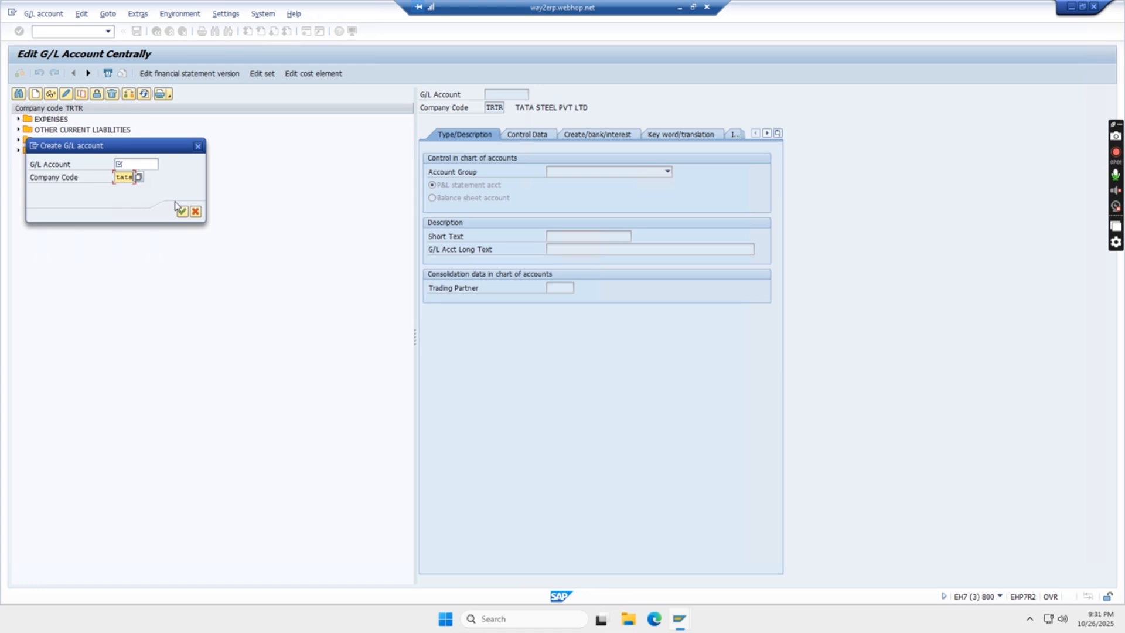
key("Return")
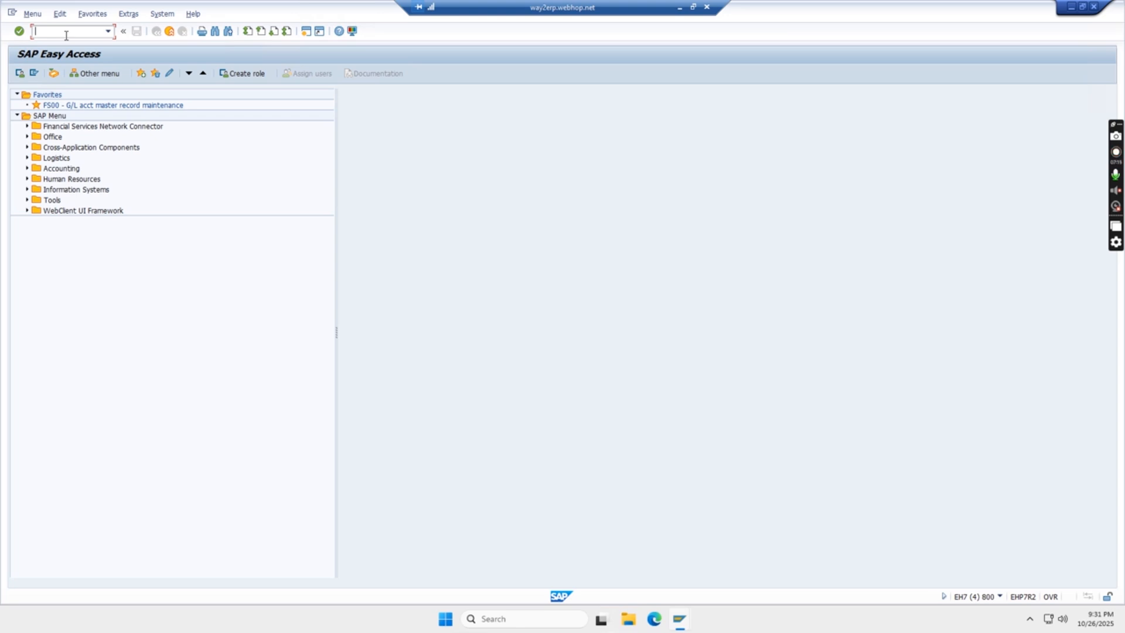
In the other SAP session, open the G/L account groups with OBD4 and position the list at chart of accounts TATS.
type("OBD4")
key("Return")
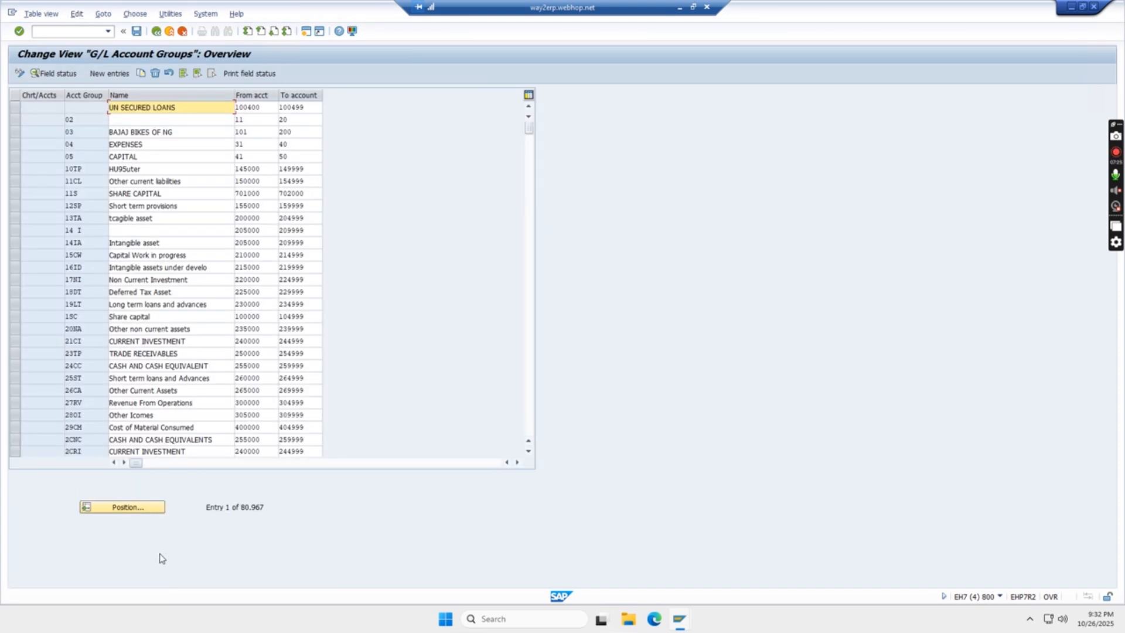
left_click(125, 505)
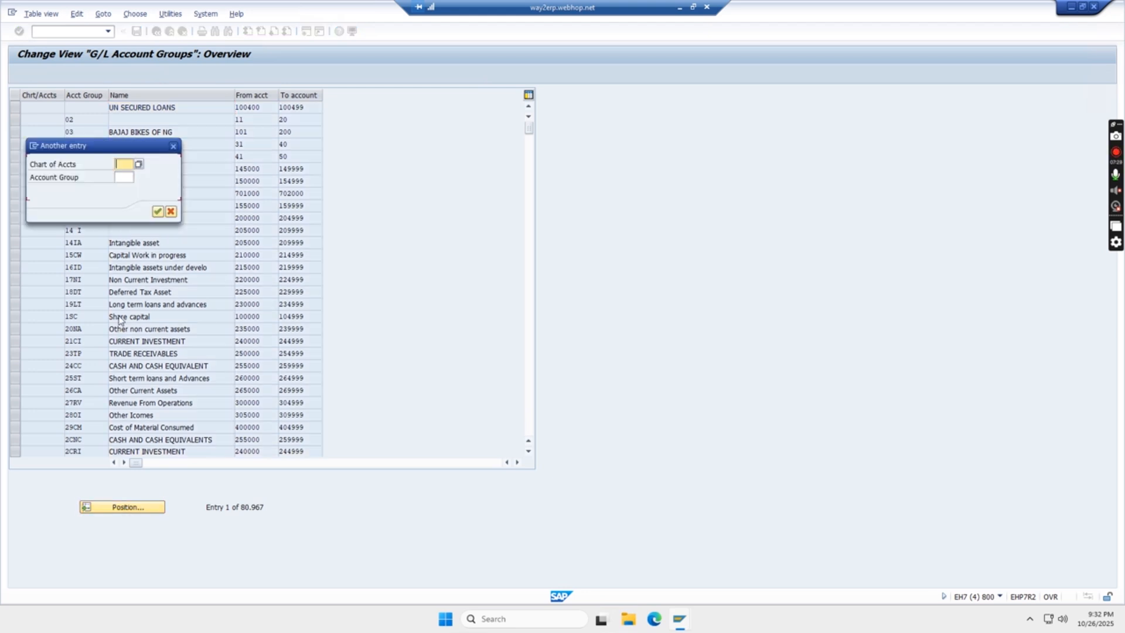
type("TATS")
left_click(157, 212)
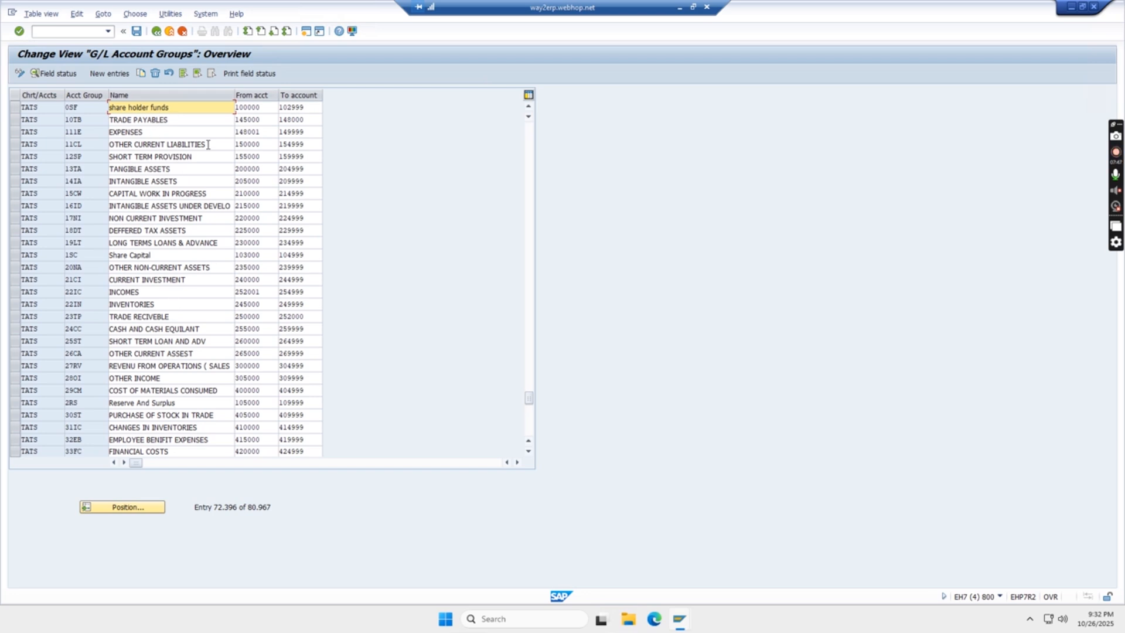
Copy the EXPENSES group's starting number 148001 into the new account's G/L account number and confirm the creation.
left_click(262, 132)
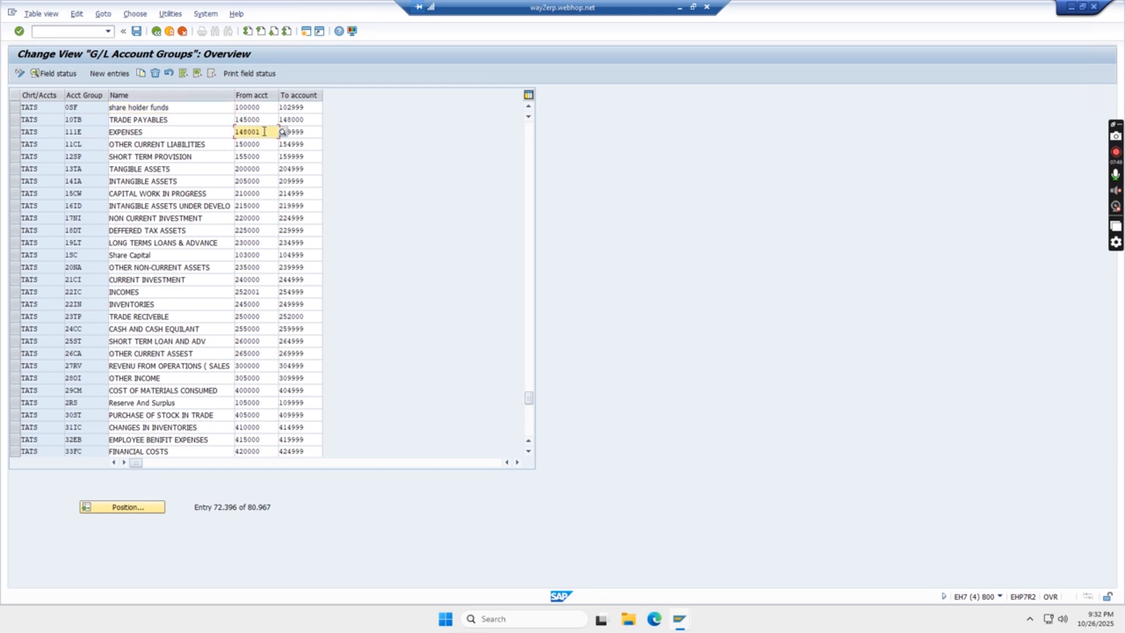
left_click_drag(265, 132, 204, 133)
key("ctrl+c")
key("alt+Tab")
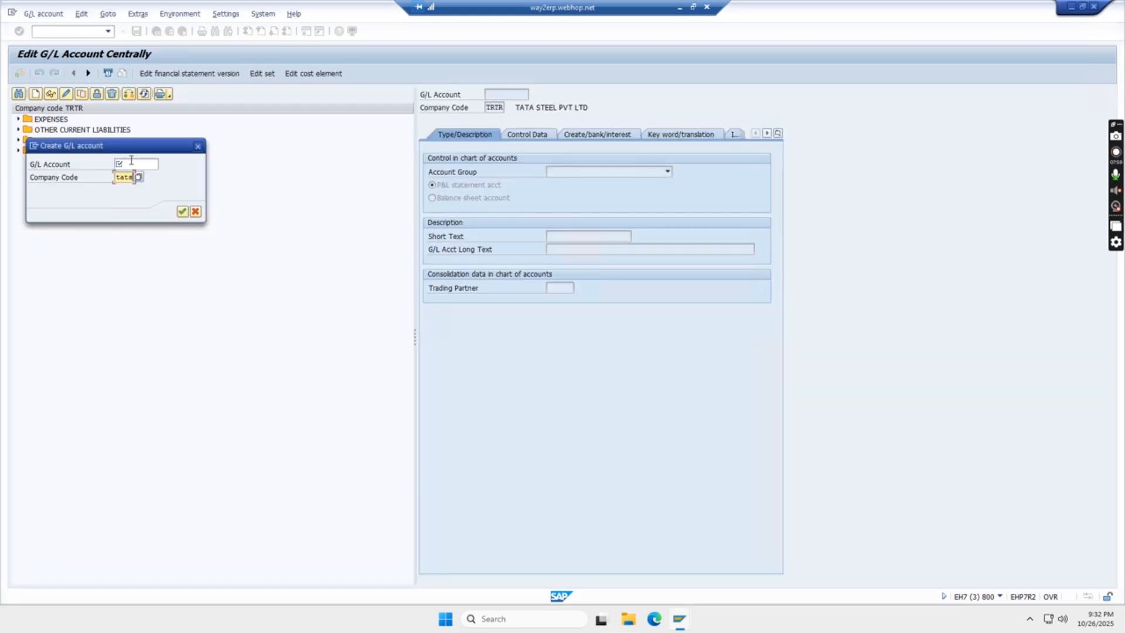
left_click(132, 162)
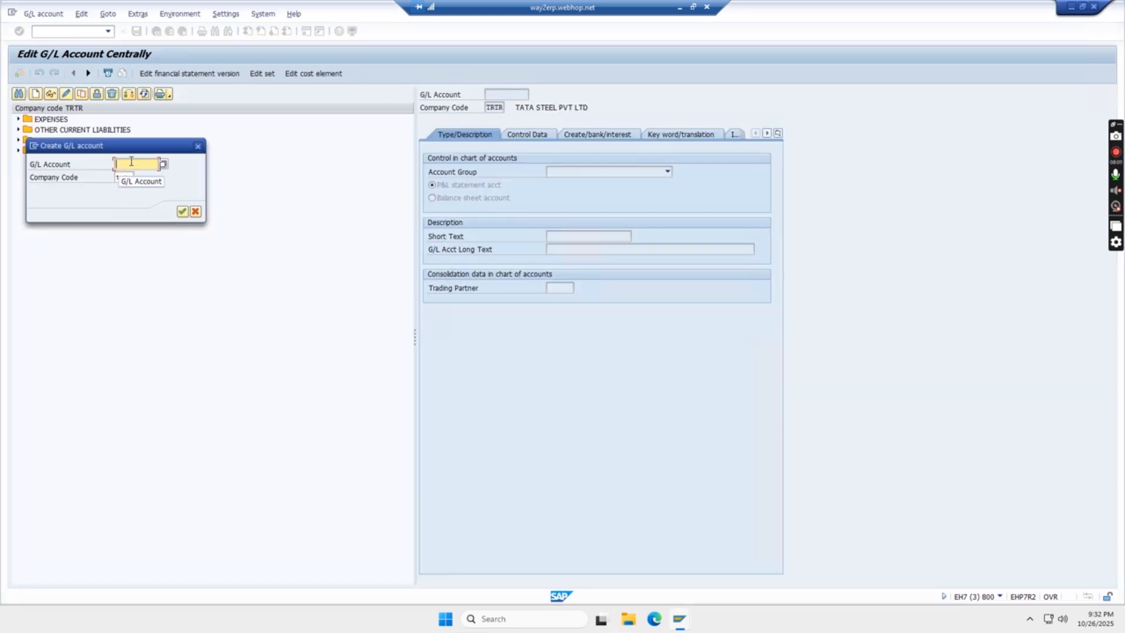
type("148001")
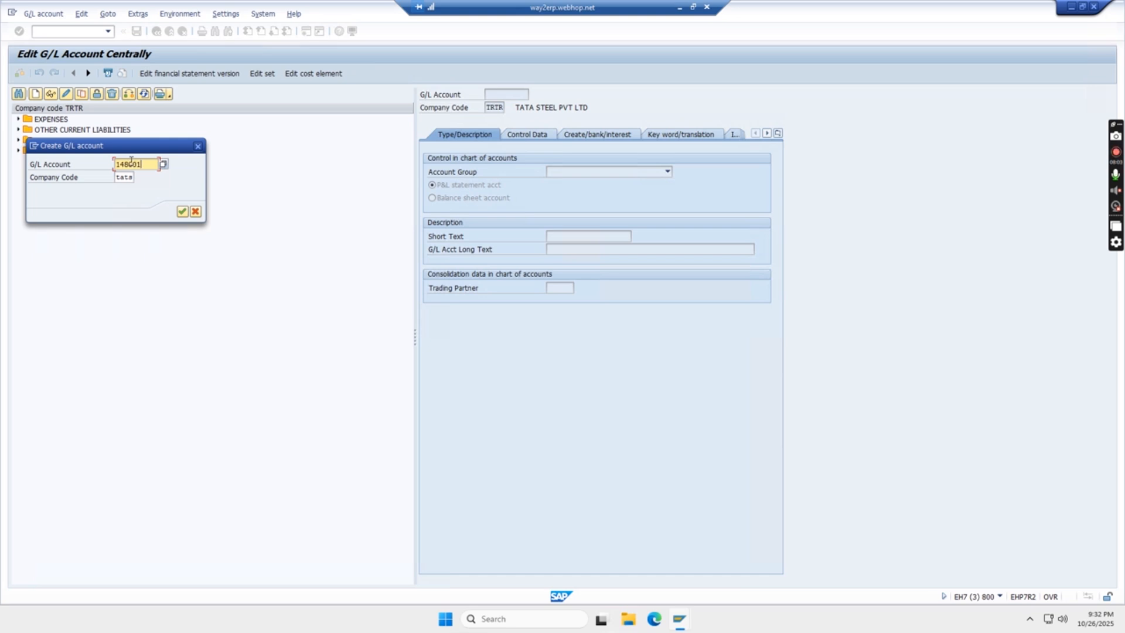
left_click(182, 212)
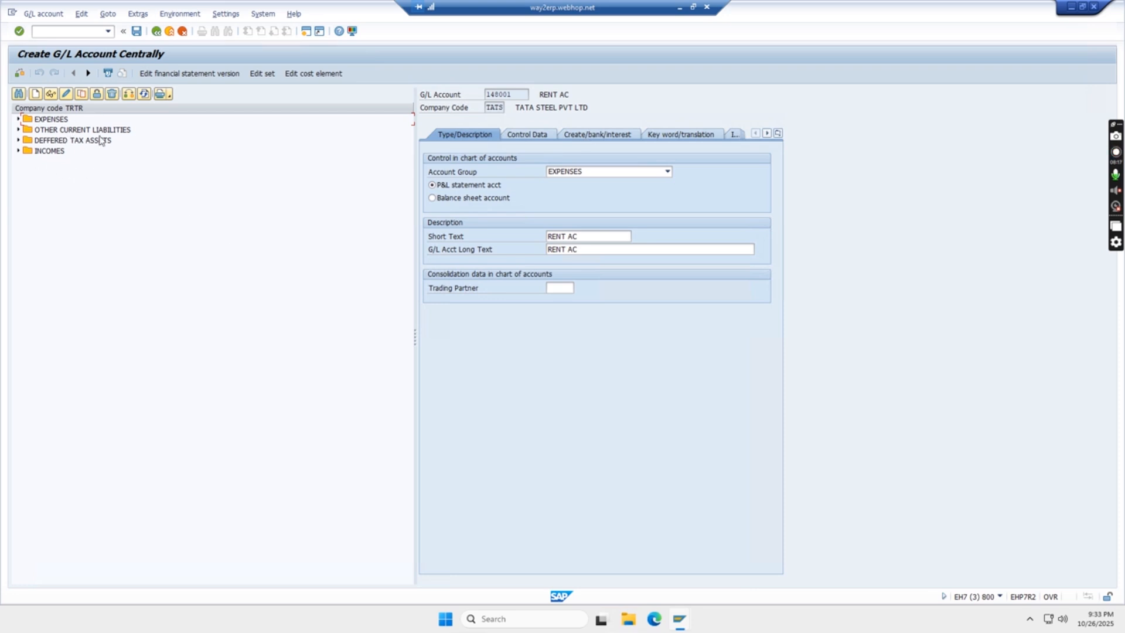
Assign account group EXPENSES to the rent account and set its long text to RENT ACCOUNT.
left_click(668, 173)
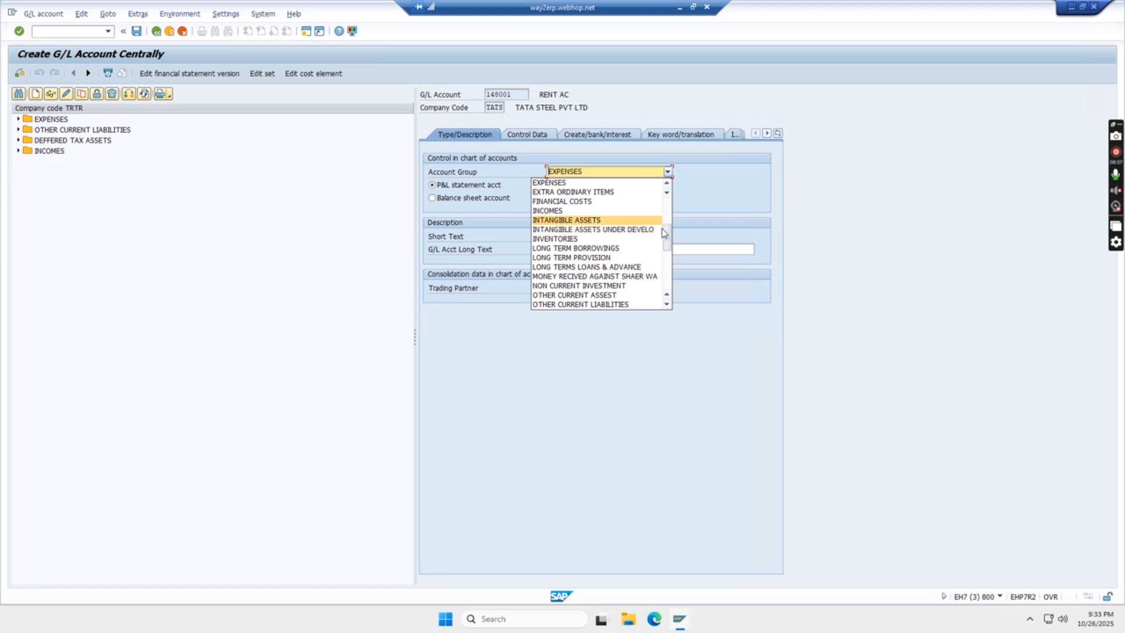
mouse_move(667, 240)
left_mouse_down()
mouse_move(671, 266)
mouse_move(671, 231)
left_mouse_up()
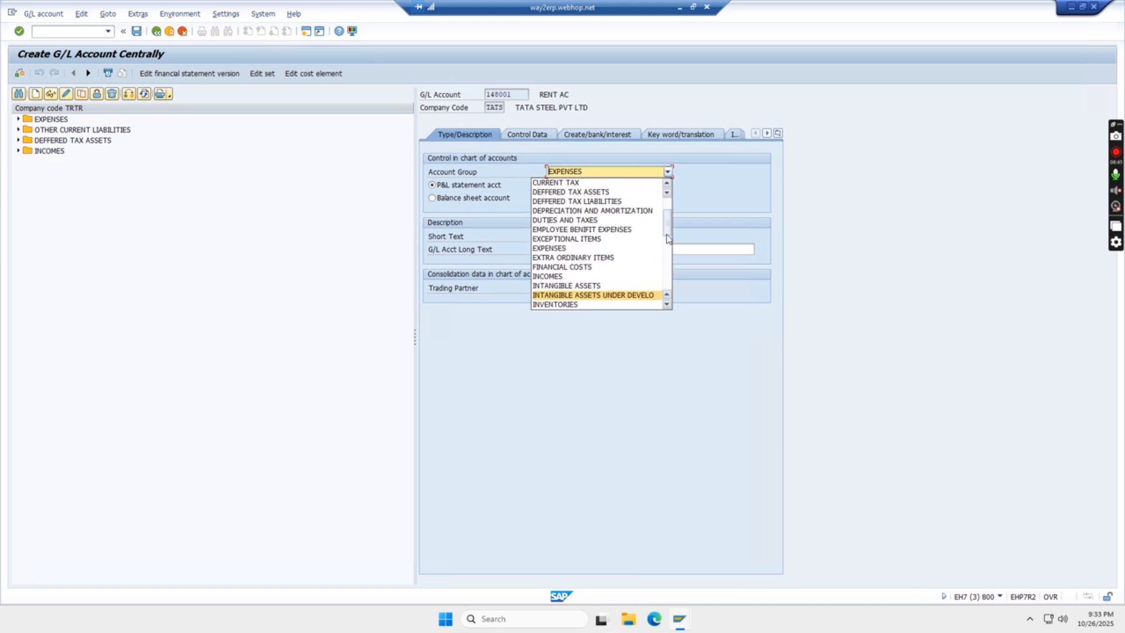
left_click(557, 248)
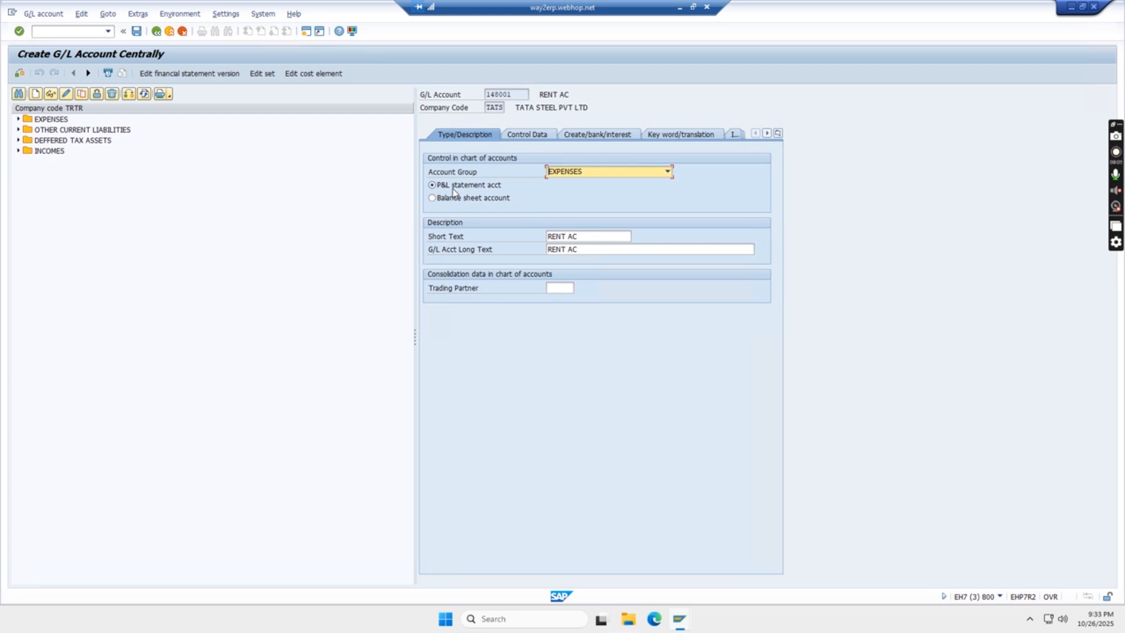
left_click(585, 238)
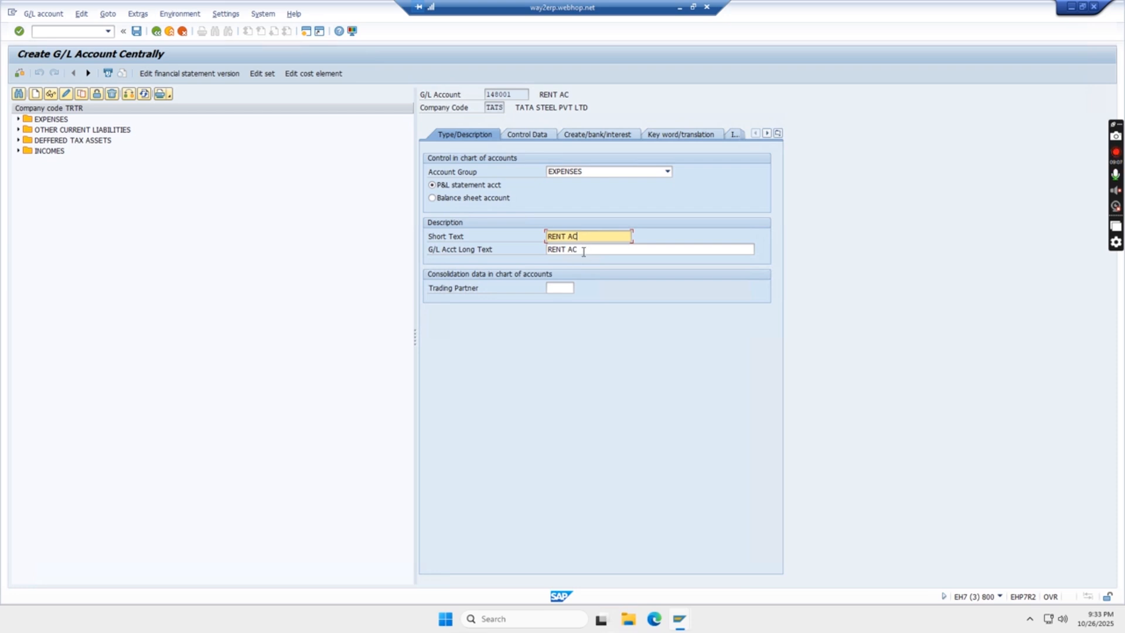
left_click(583, 251)
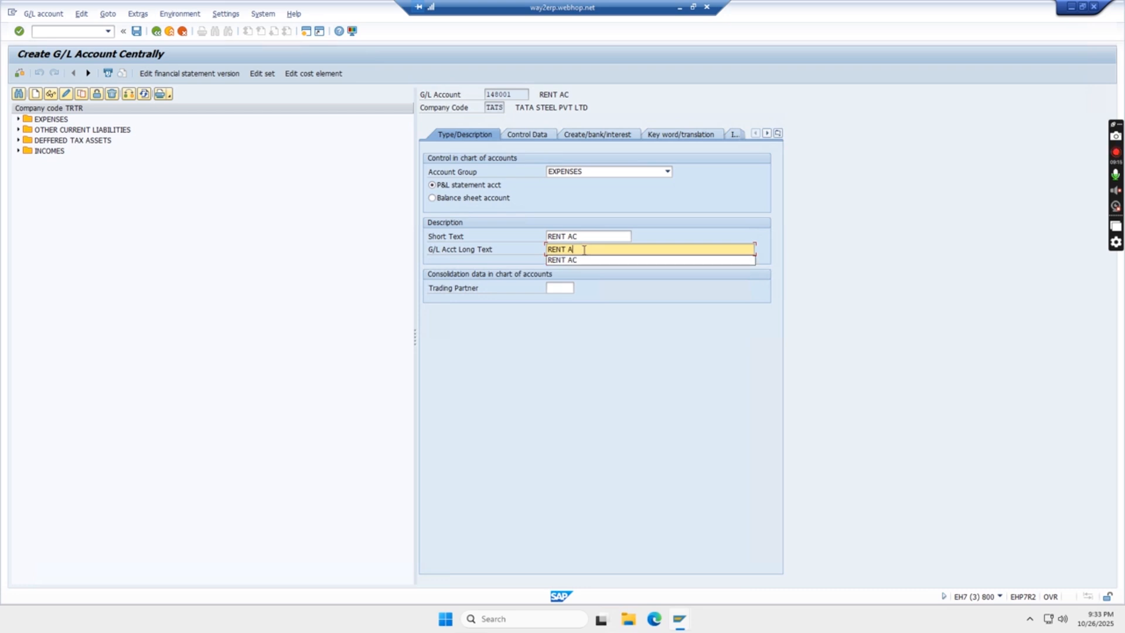
type("CCOUNT")
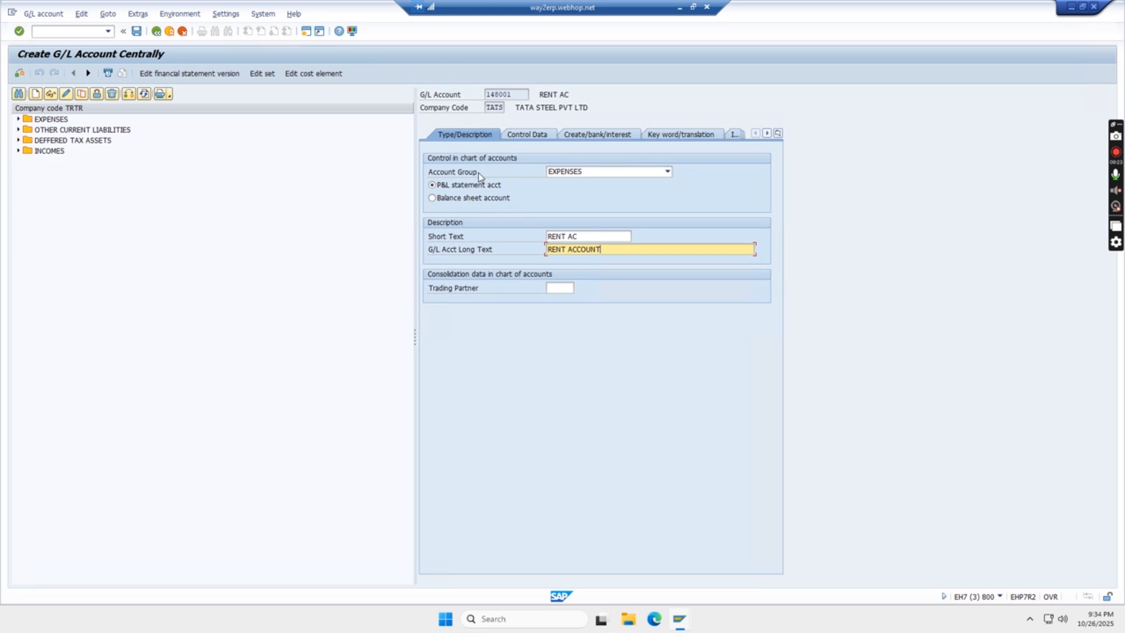
left_click(668, 173)
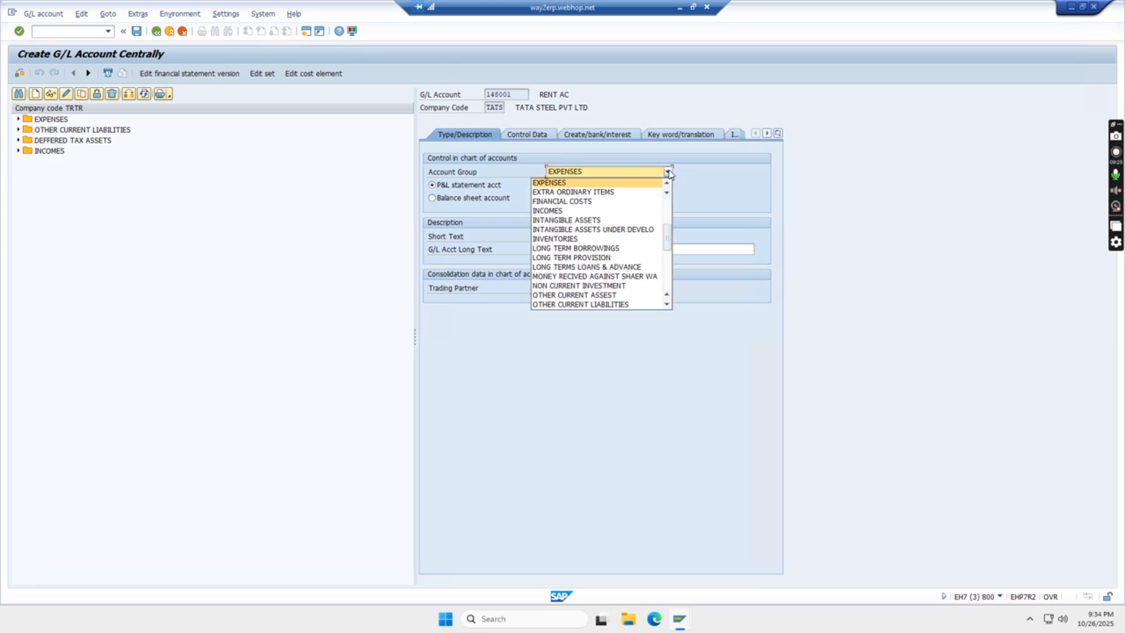
left_click(620, 183)
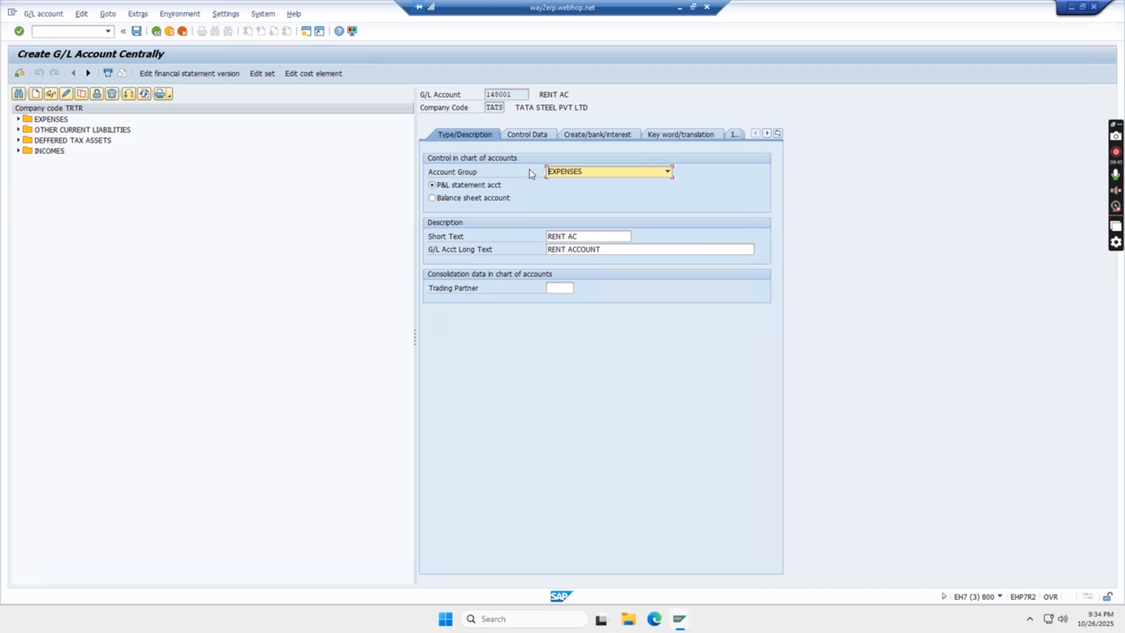
In the account's control data, enable only balances in local currency and line item display, and choose sort key 001, Posting date.
left_click(529, 136)
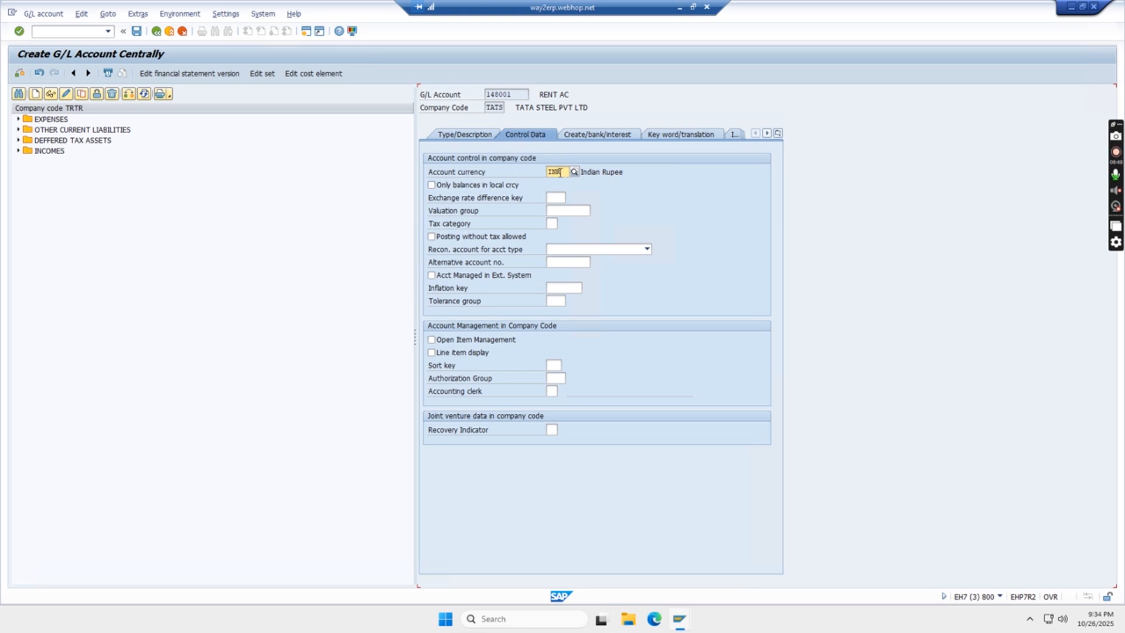
left_click(431, 185)
left_click(433, 353)
left_click(557, 365)
left_click(567, 366)
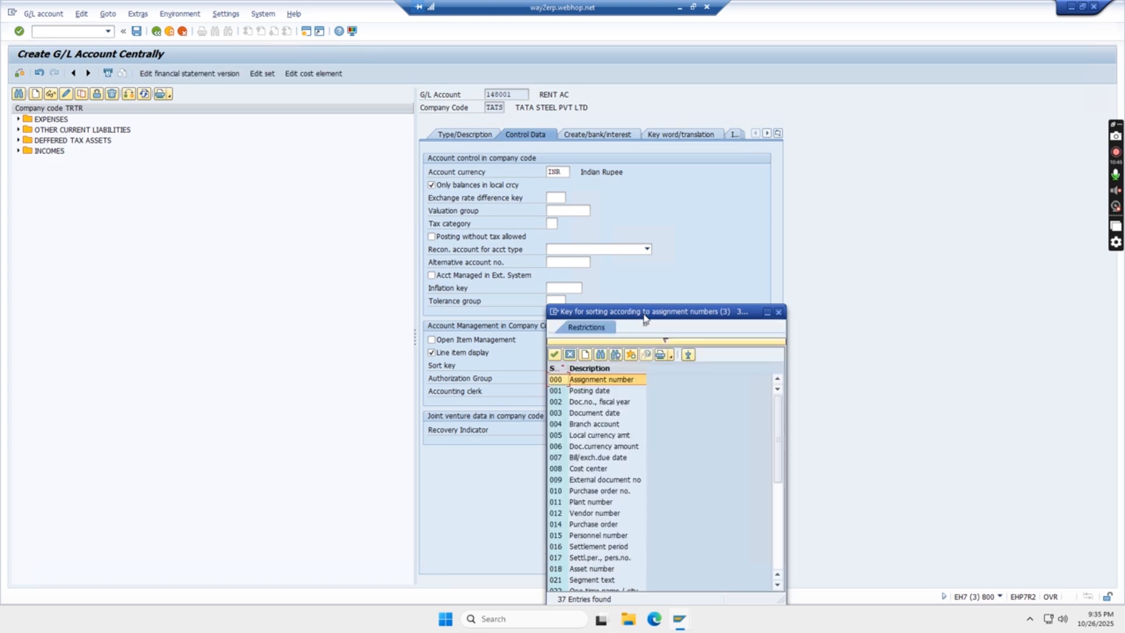
left_click_drag(645, 318, 759, 105)
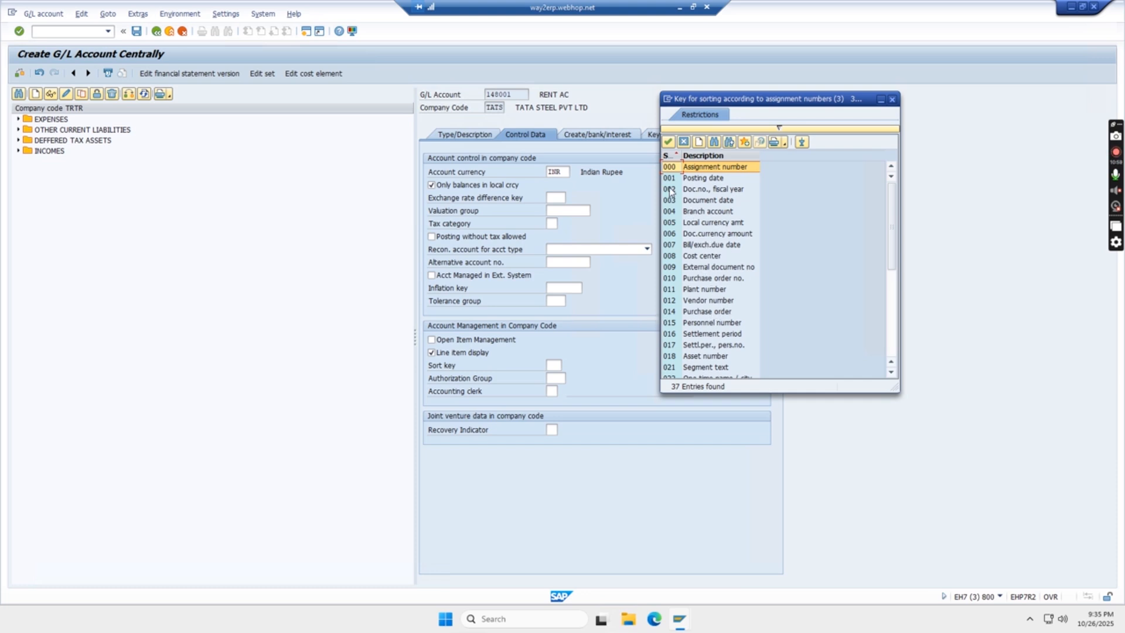
left_click(705, 182)
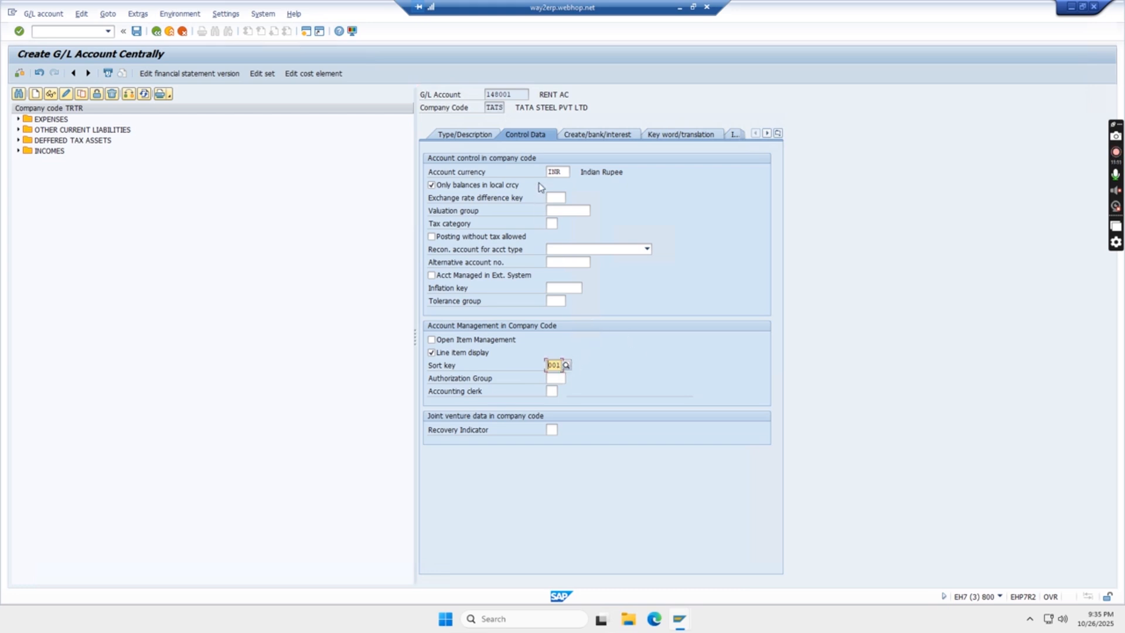
Assign field status group G004, COST ACCOUNTS, to the rent account and save the account.
left_click(606, 139)
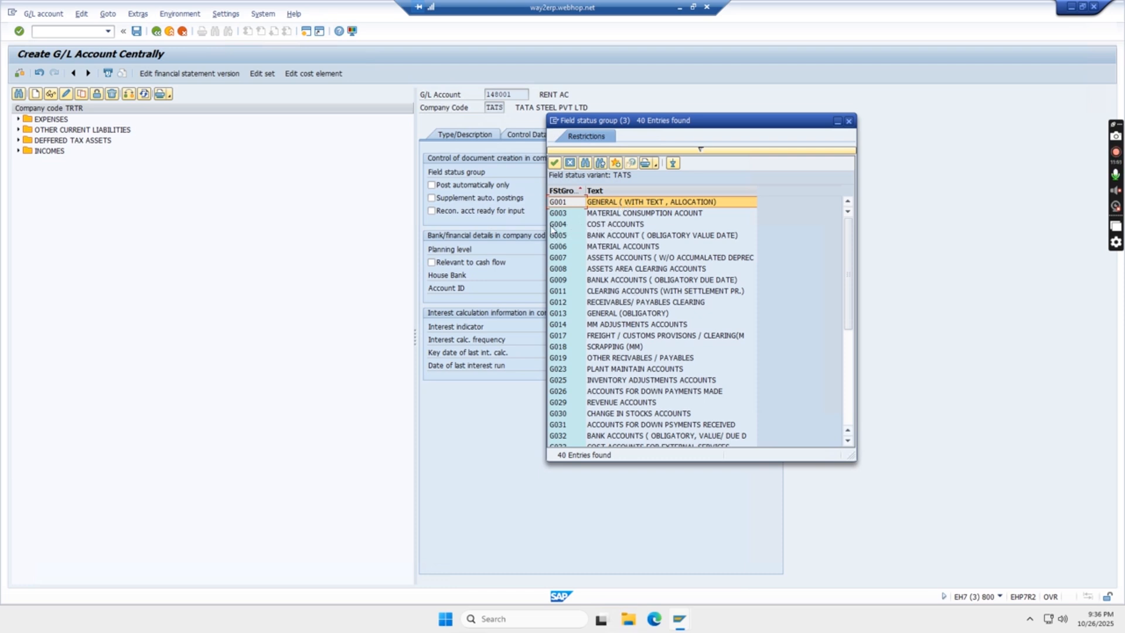
double_click(607, 226)
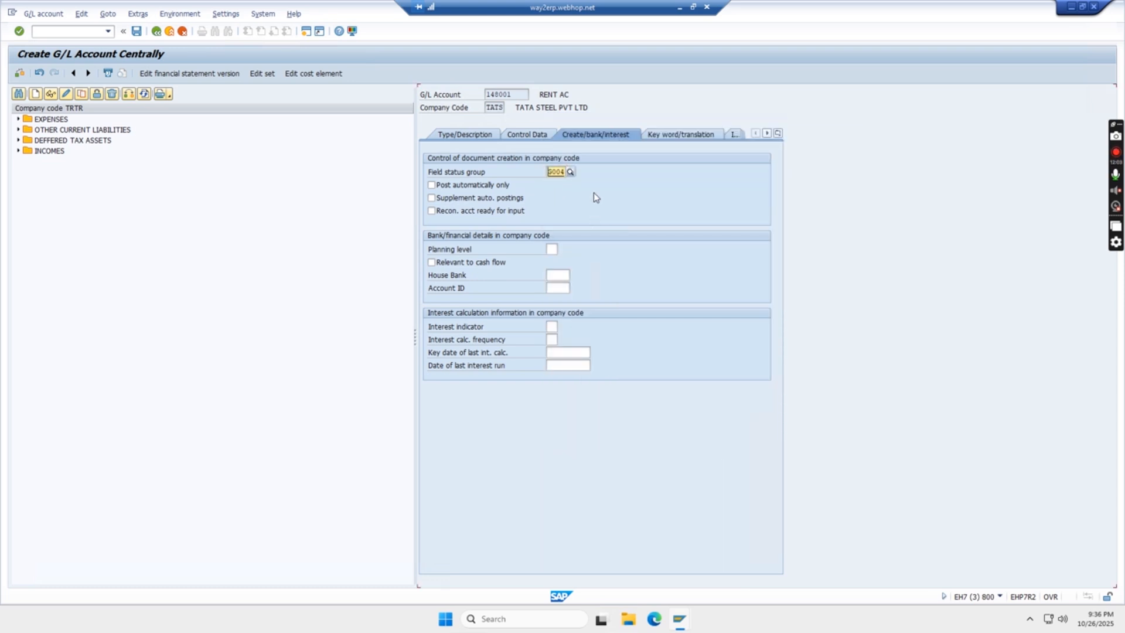
key("Return")
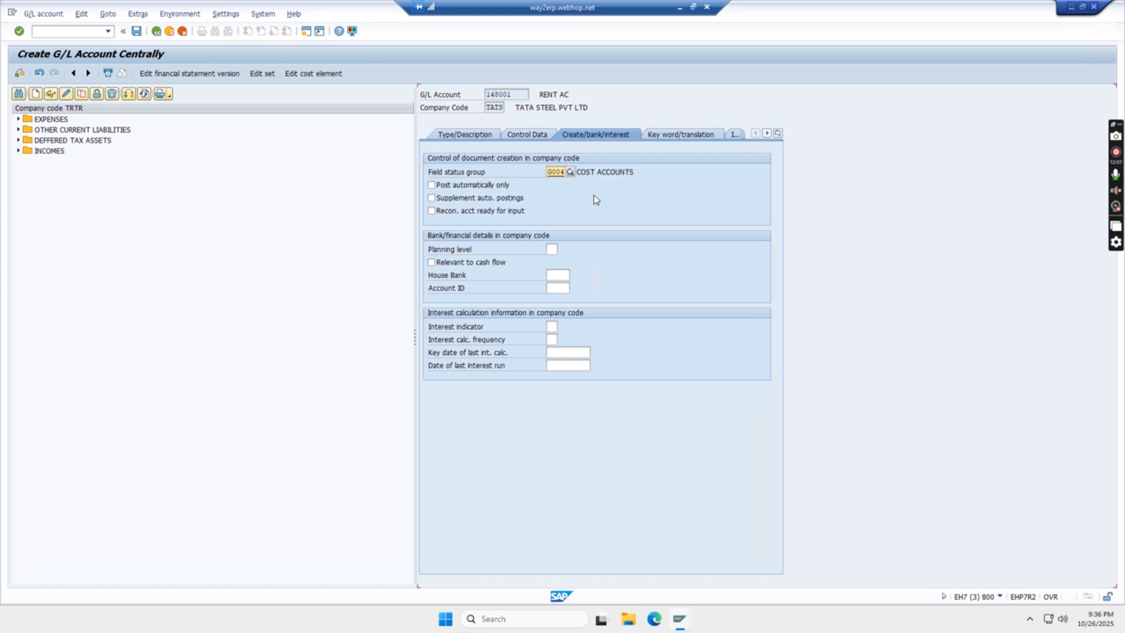
left_click(137, 31)
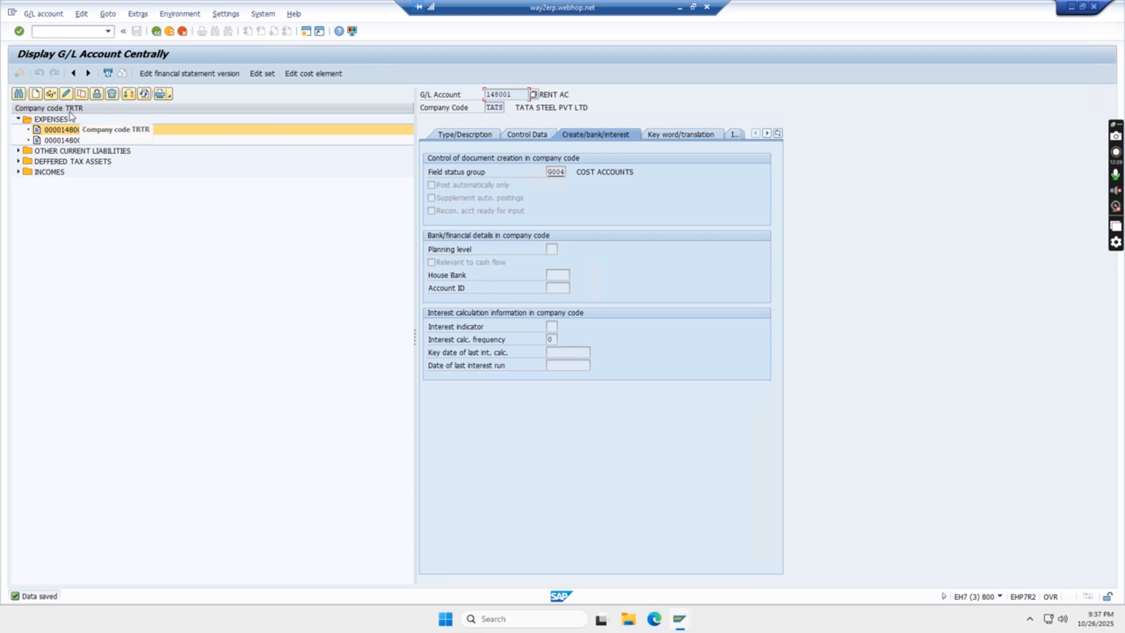
Change the account list's company code to TATS and expand its EXPENSES group.
left_click(129, 94)
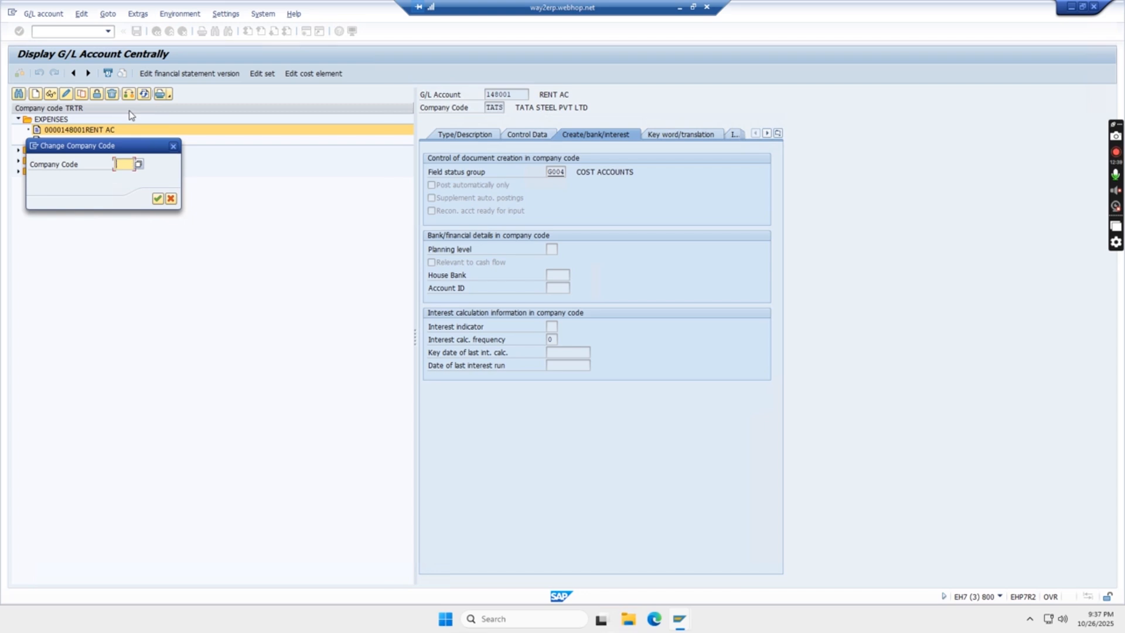
type("TATS")
key("Return")
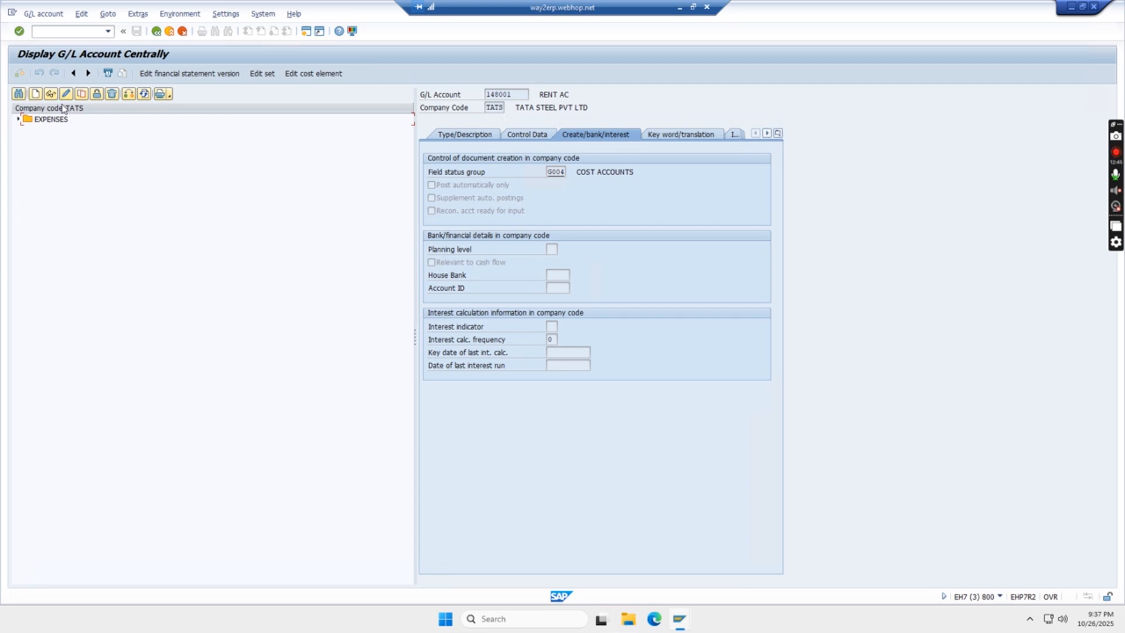
left_click(18, 120)
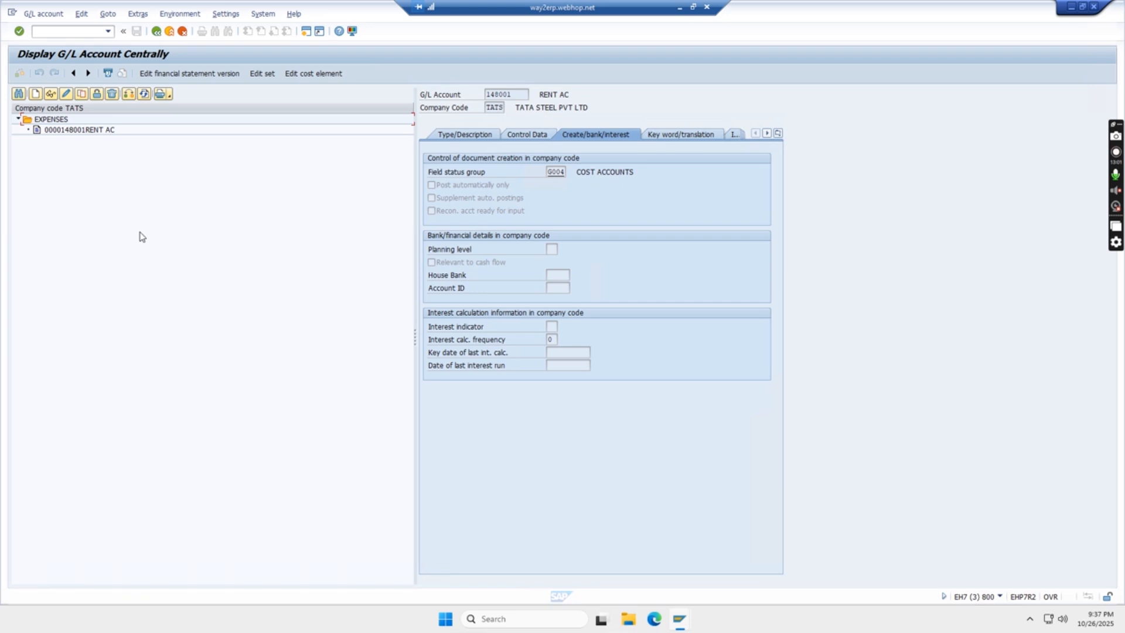
Look up the CASH AND CASH EQUILANT group's starting number and begin creating G/L account 255000 in company code TATS.
key("alt+Tab")
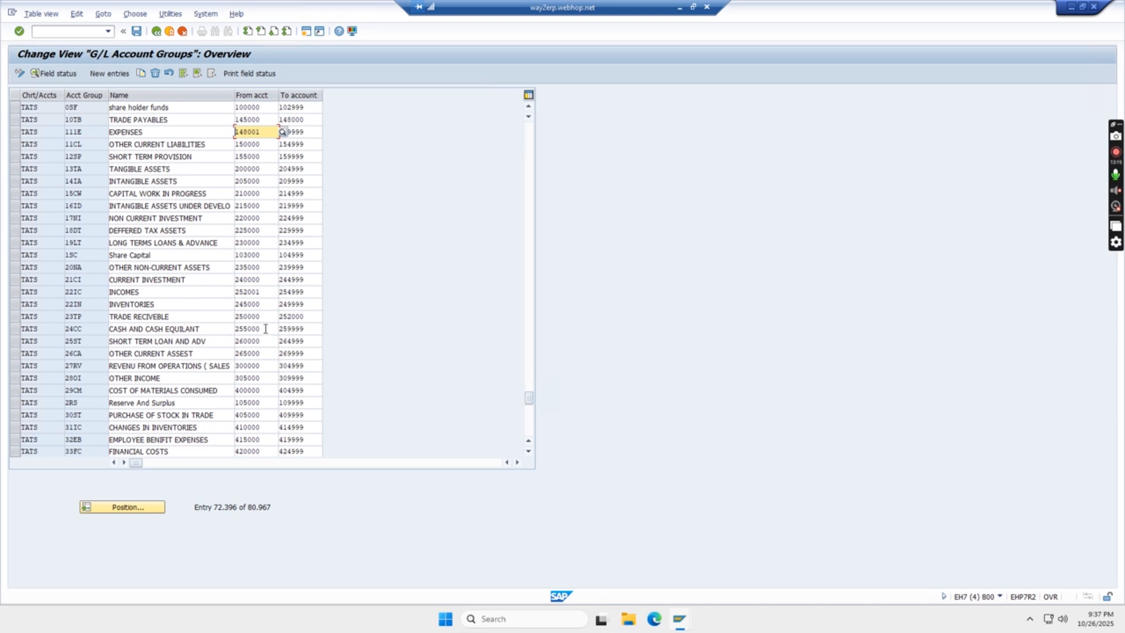
left_click_drag(266, 329, 212, 318)
left_click(213, 319)
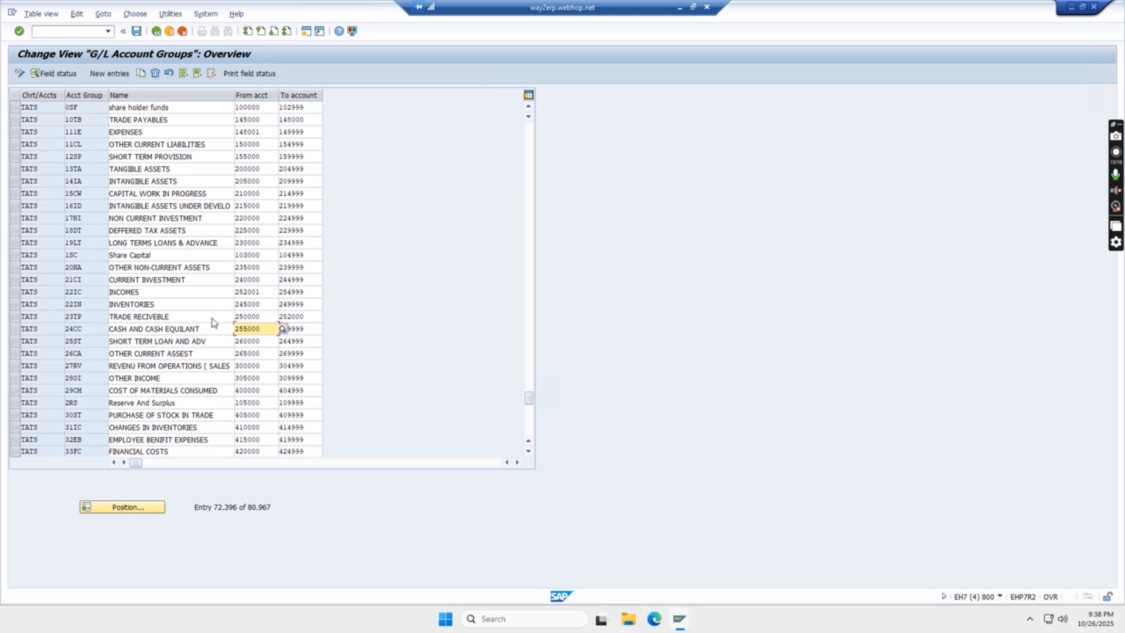
key("alt+Tab")
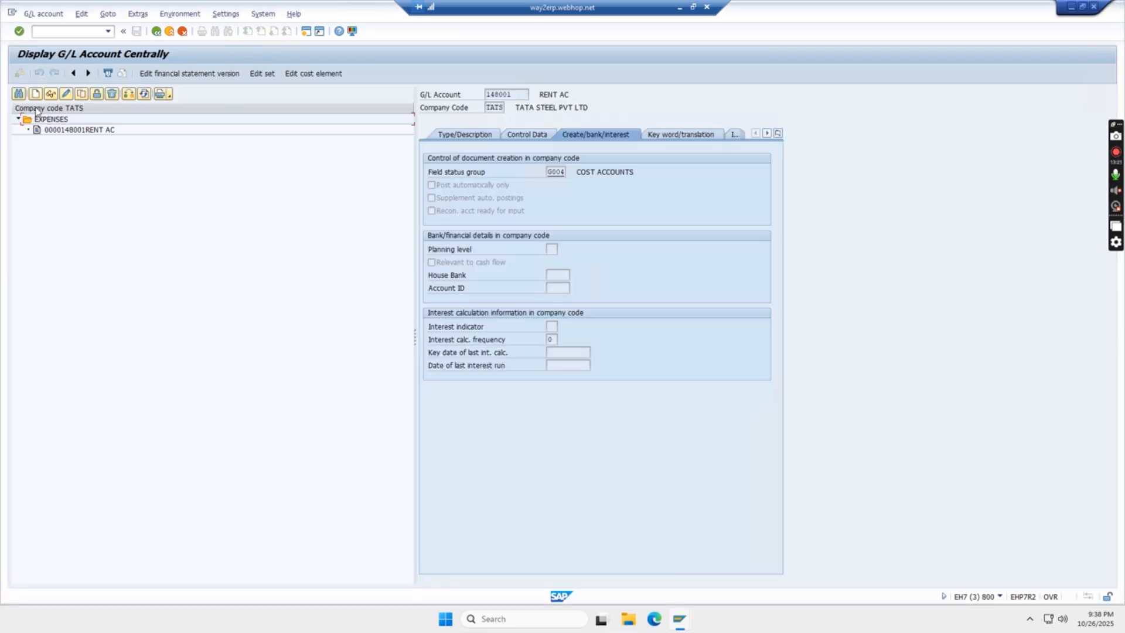
left_click(36, 94)
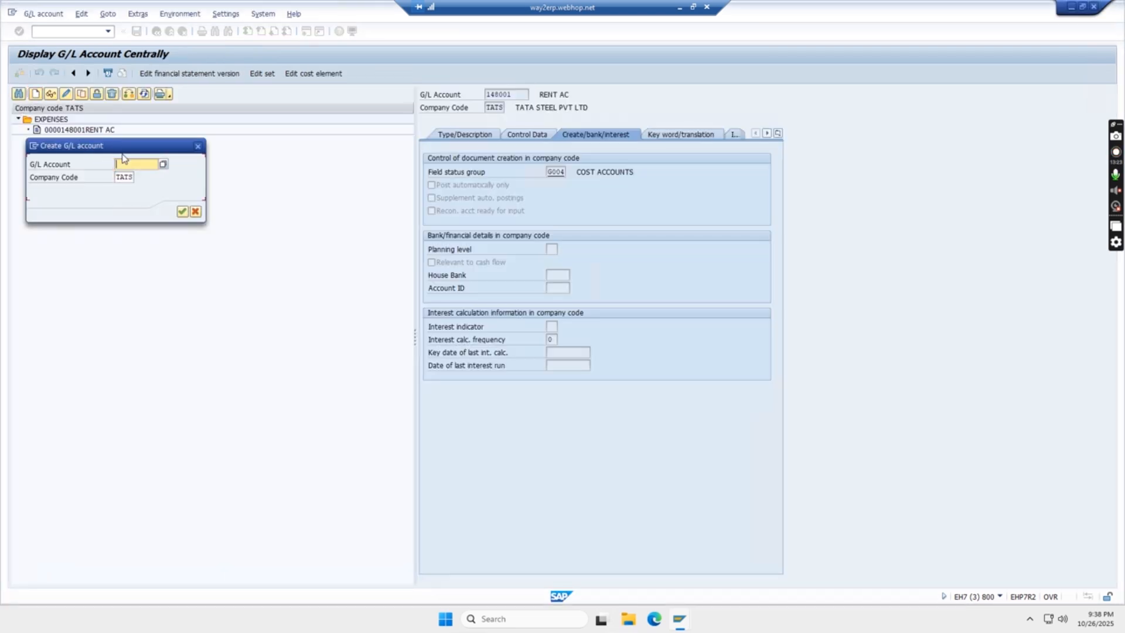
type("255000")
left_click(183, 211)
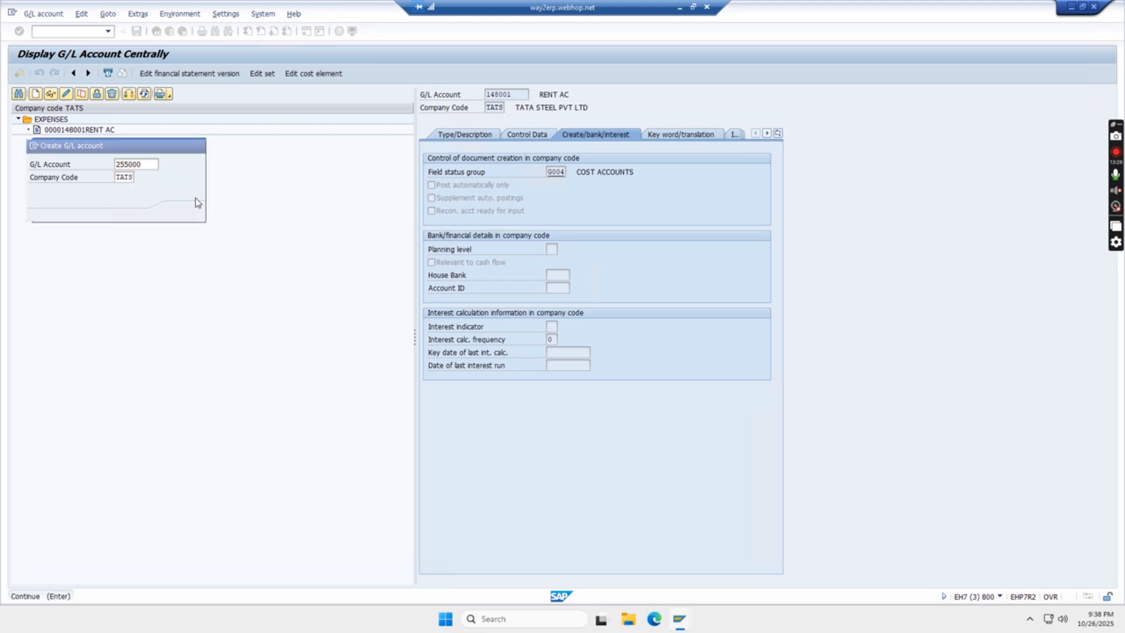
Assign account group CASH AND CASH EQUILANT to the account, with short text CASH AC and long text CASH IN HAND AC.
left_click(461, 138)
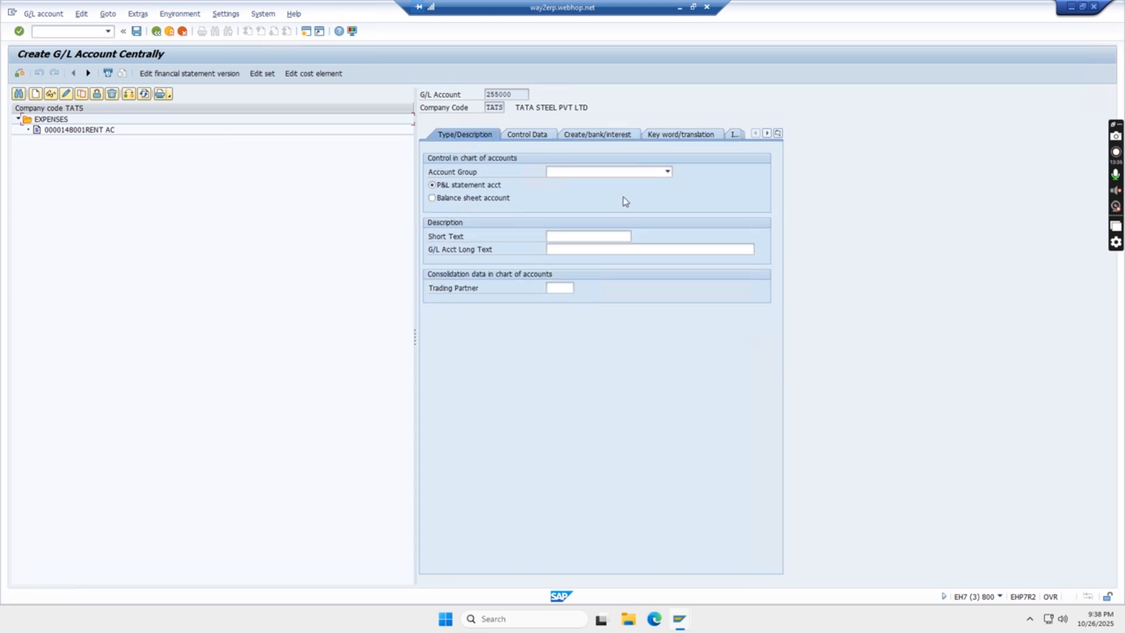
left_click(668, 172)
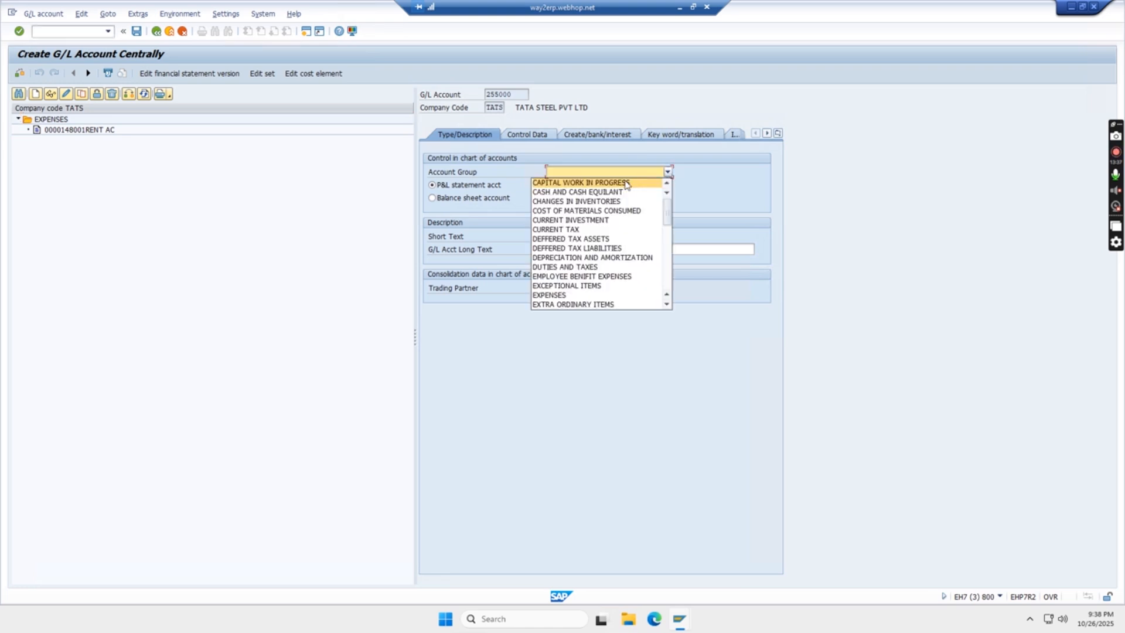
left_click(585, 192)
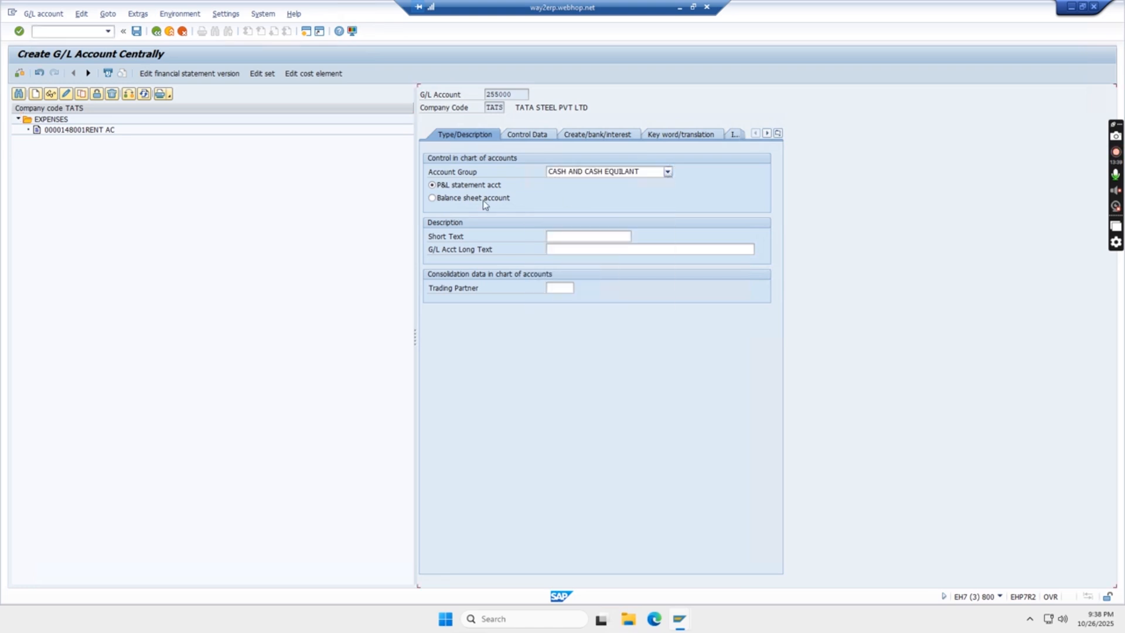
left_click(566, 238)
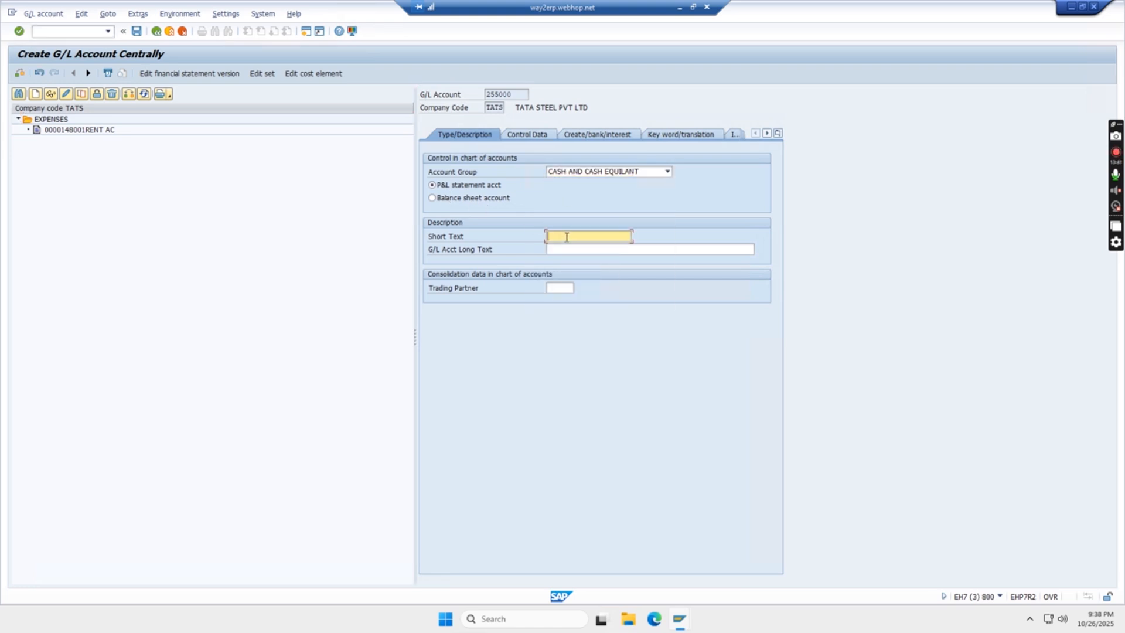
type("CASH AC")
left_click(591, 251)
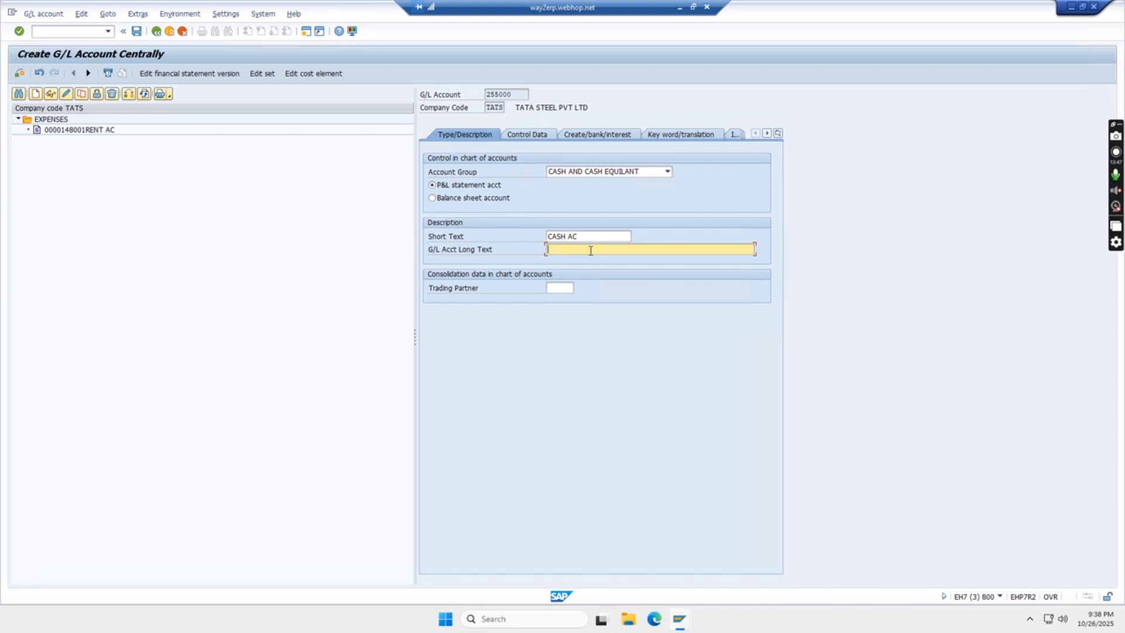
type("CASH")
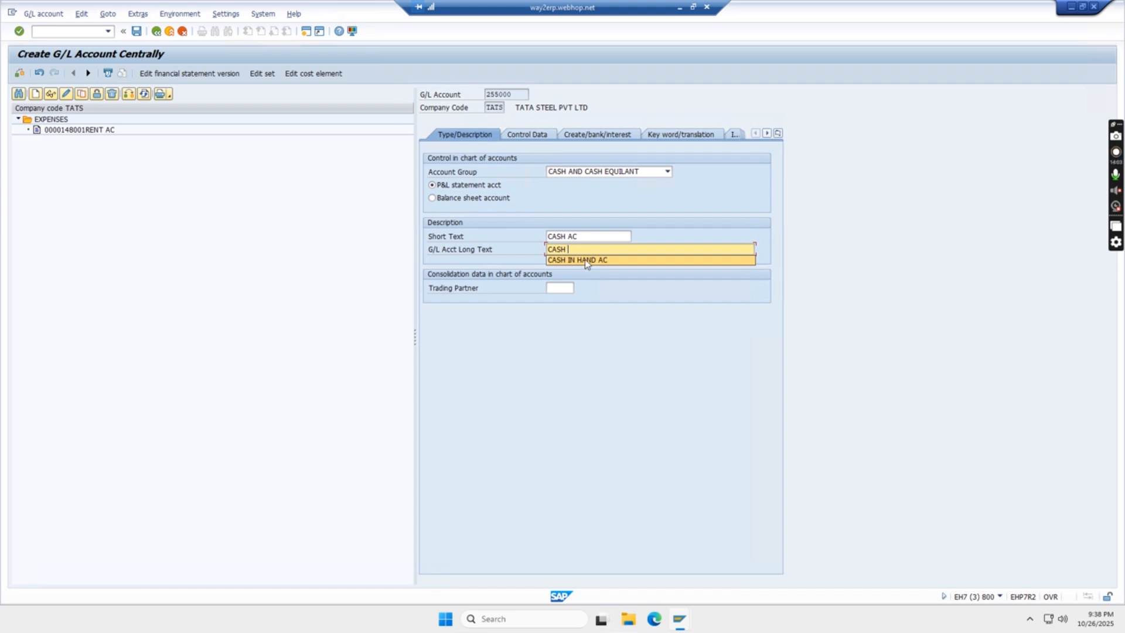
left_click(585, 259)
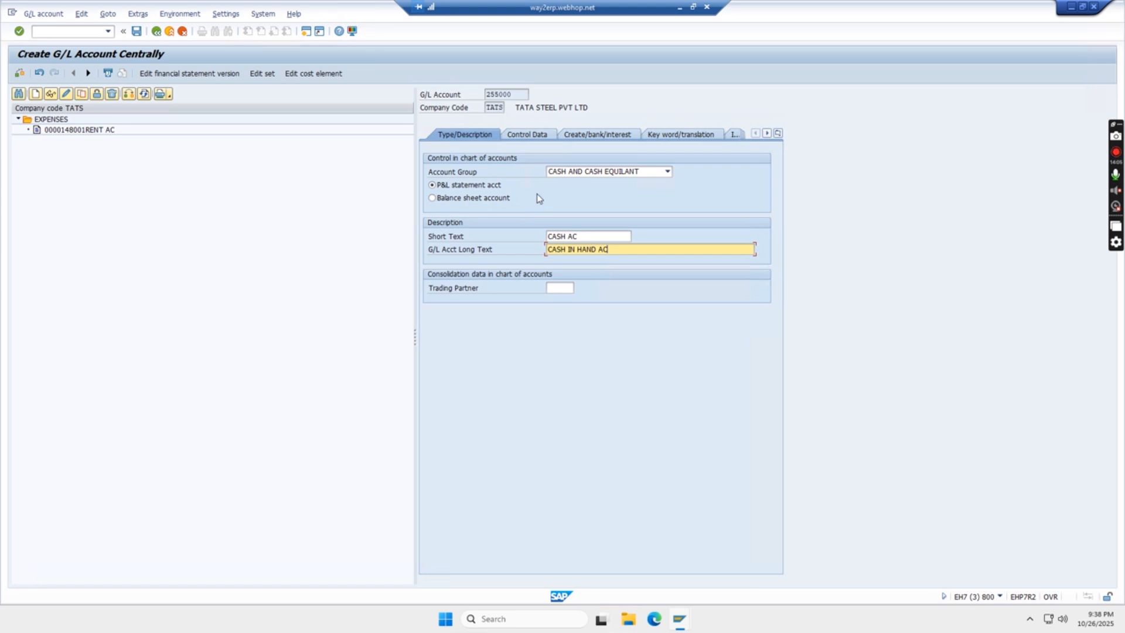
In the cash account's control data, enable only balances in local currency and line item display, and choose sort key 001, Posting date.
left_click(535, 137)
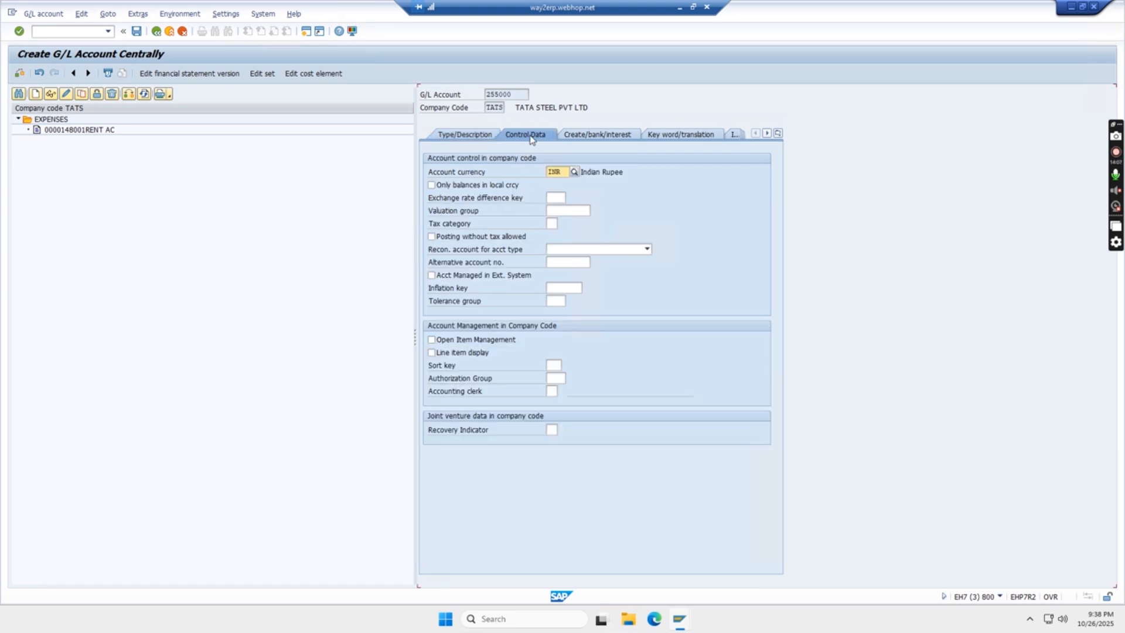
left_click(432, 186)
left_click(559, 369)
type("001")
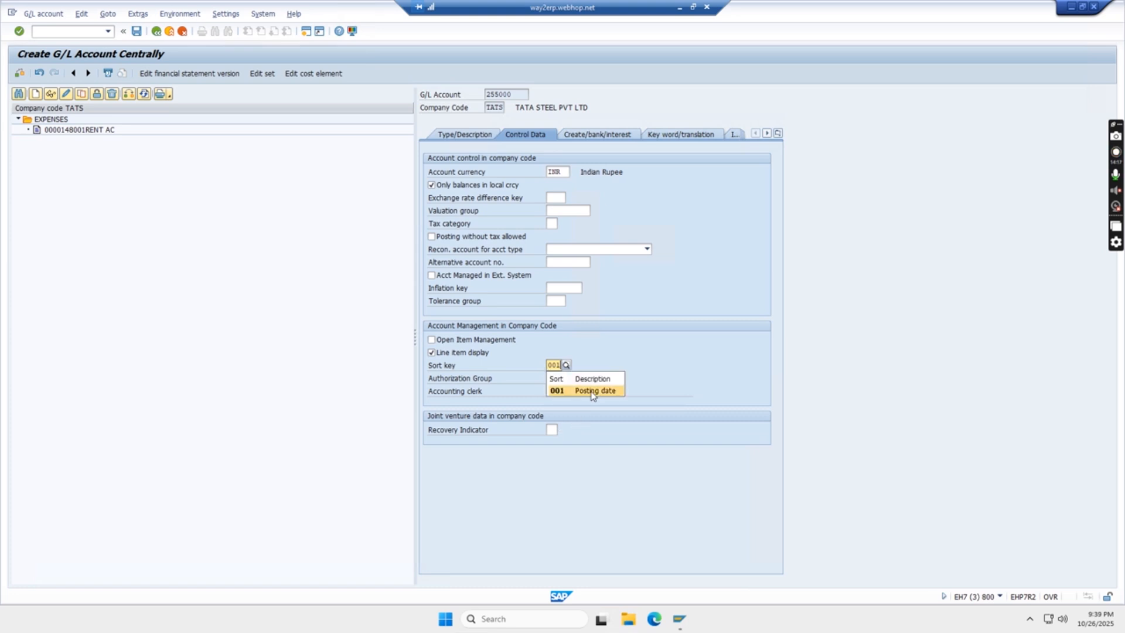
left_click(593, 393)
Assign field status group G001, GENERAL (WITH TEXT, ALLOCATION), to the cash account and save the account.
left_click(596, 135)
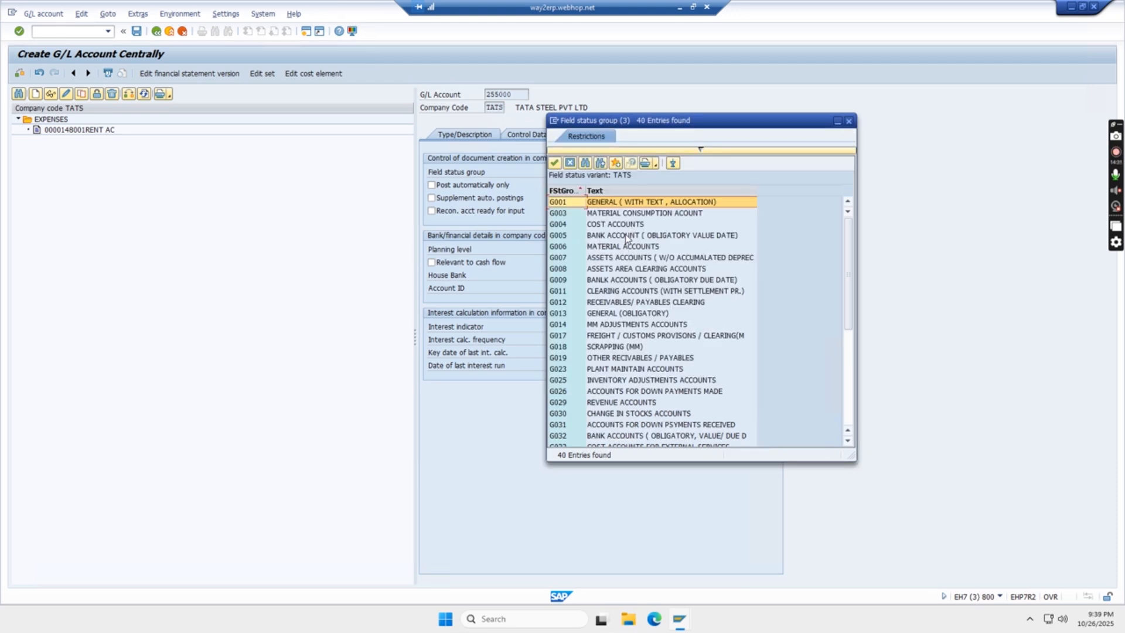
double_click(609, 204)
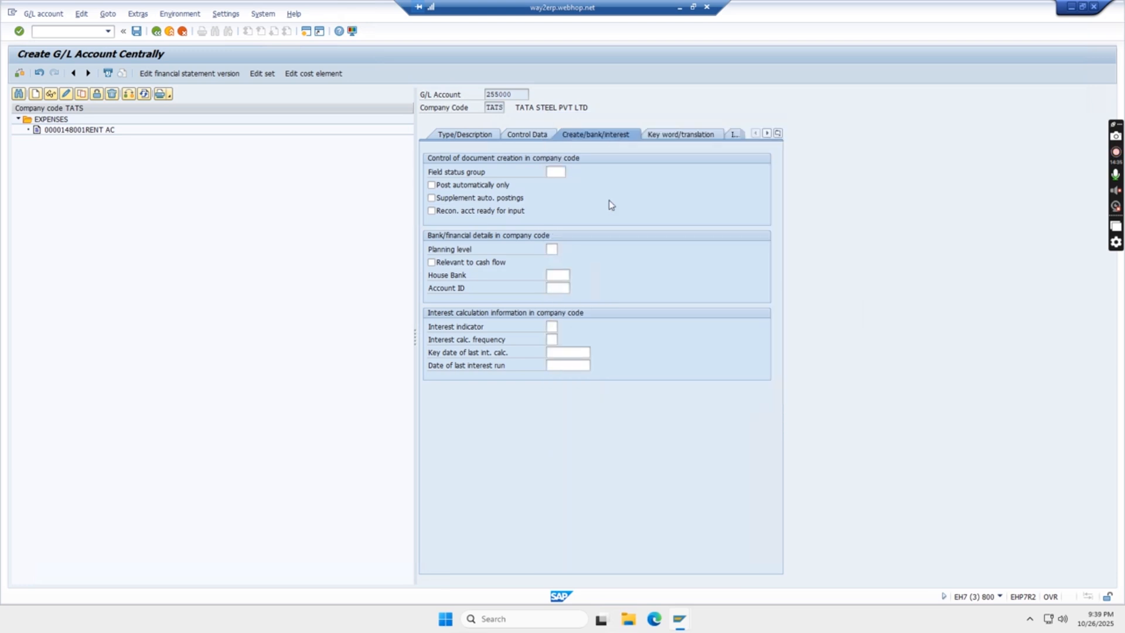
key("Return")
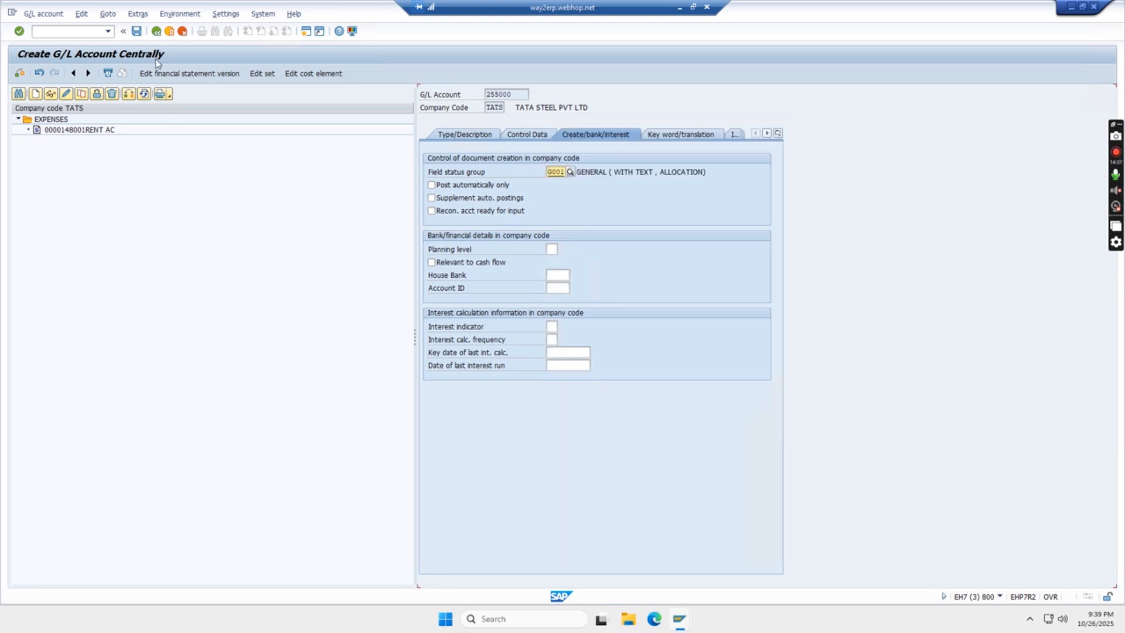
left_click(136, 31)
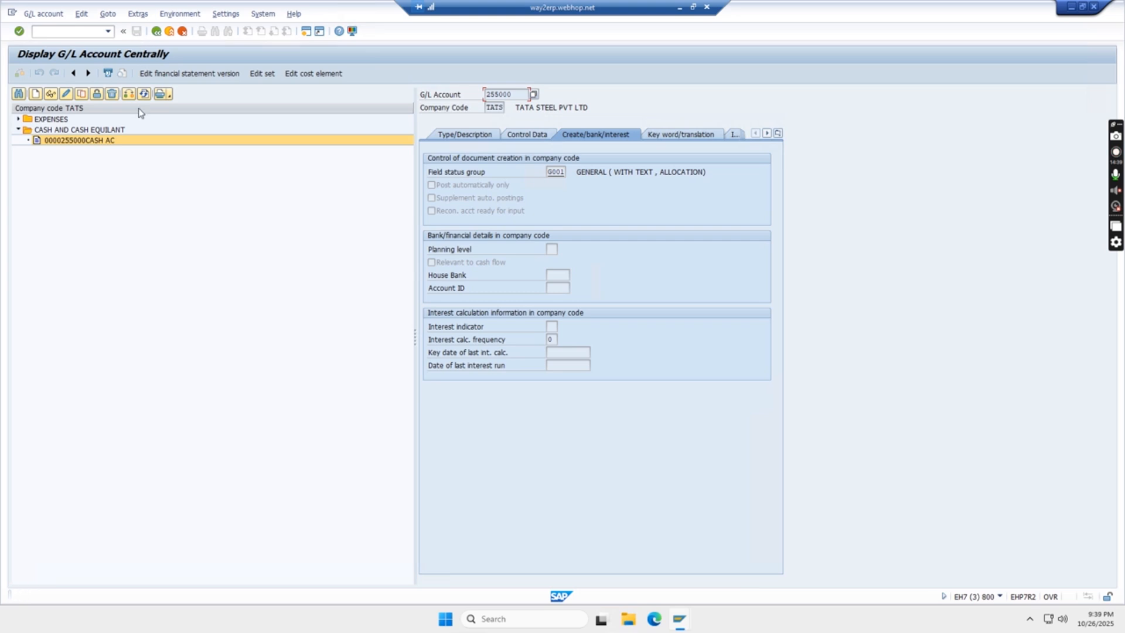
Expand the EXPENSES and CASH AND CASH EQUILANT groups in the account list to check their accounts.
left_click(19, 130)
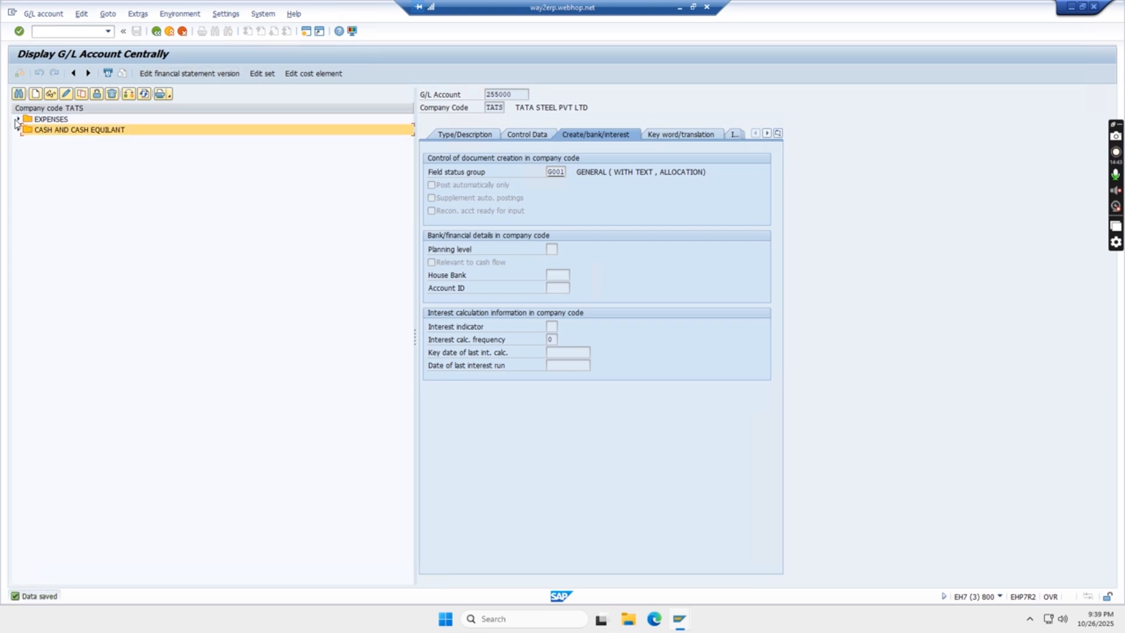
left_click(17, 119)
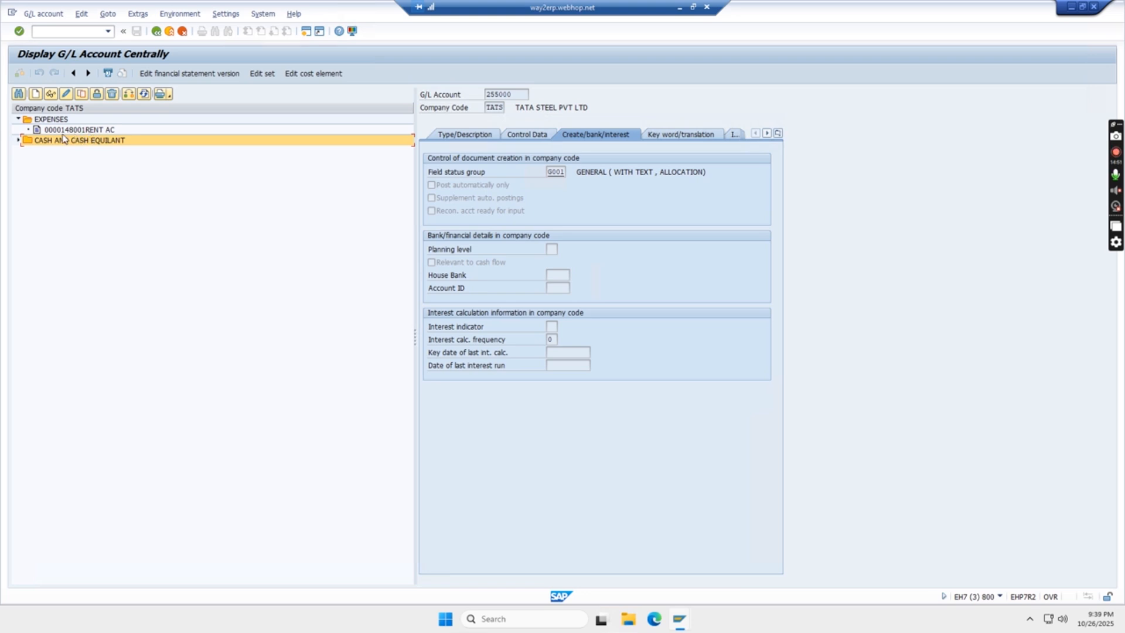
left_click(18, 140)
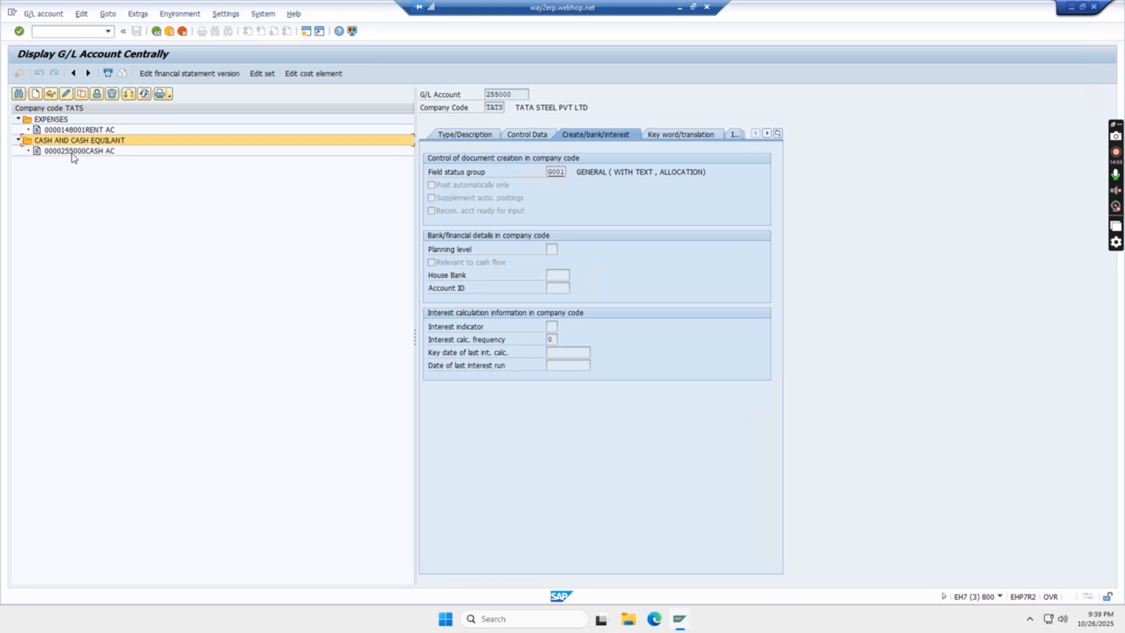
Change the rent account's long text to RENT ACCOUNT EXPE and save the account.
left_click(89, 130)
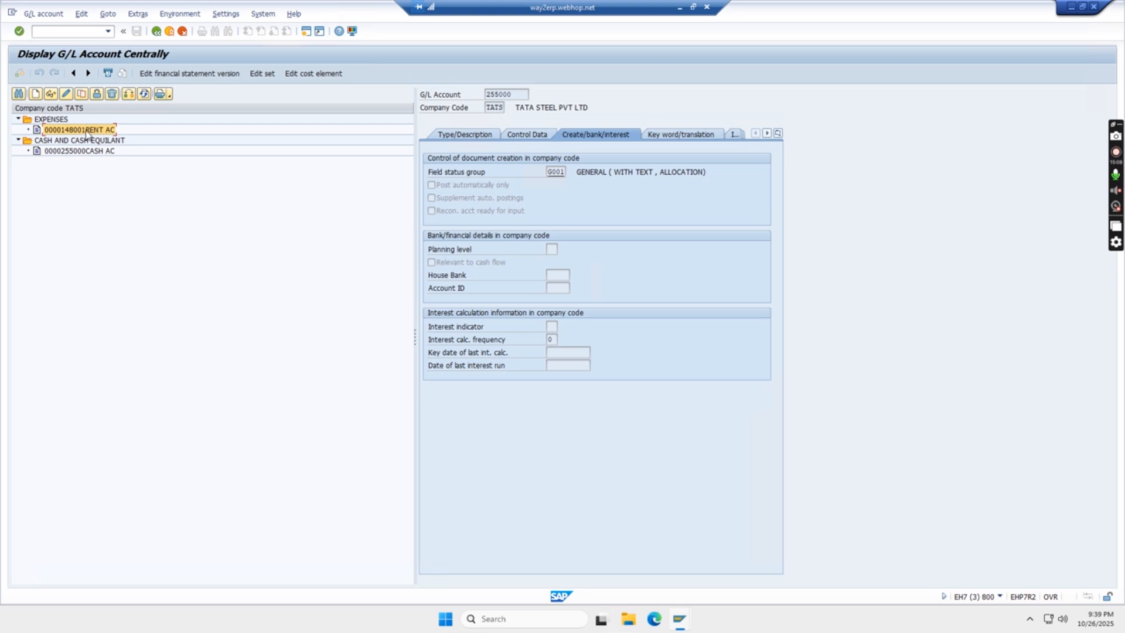
right_click(87, 134)
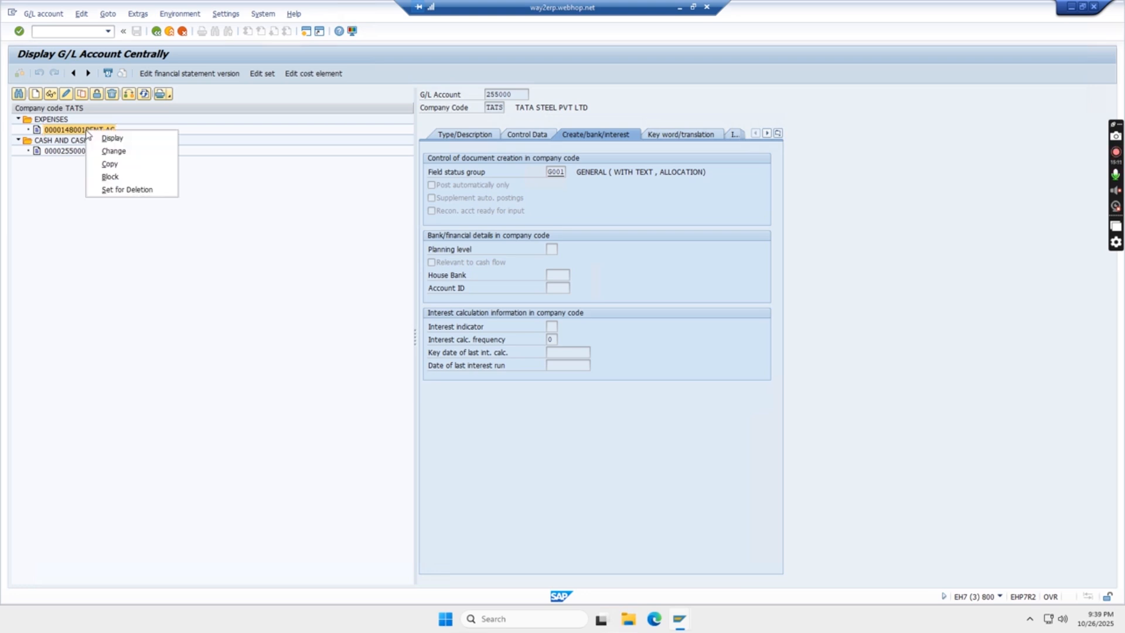
left_click(114, 151)
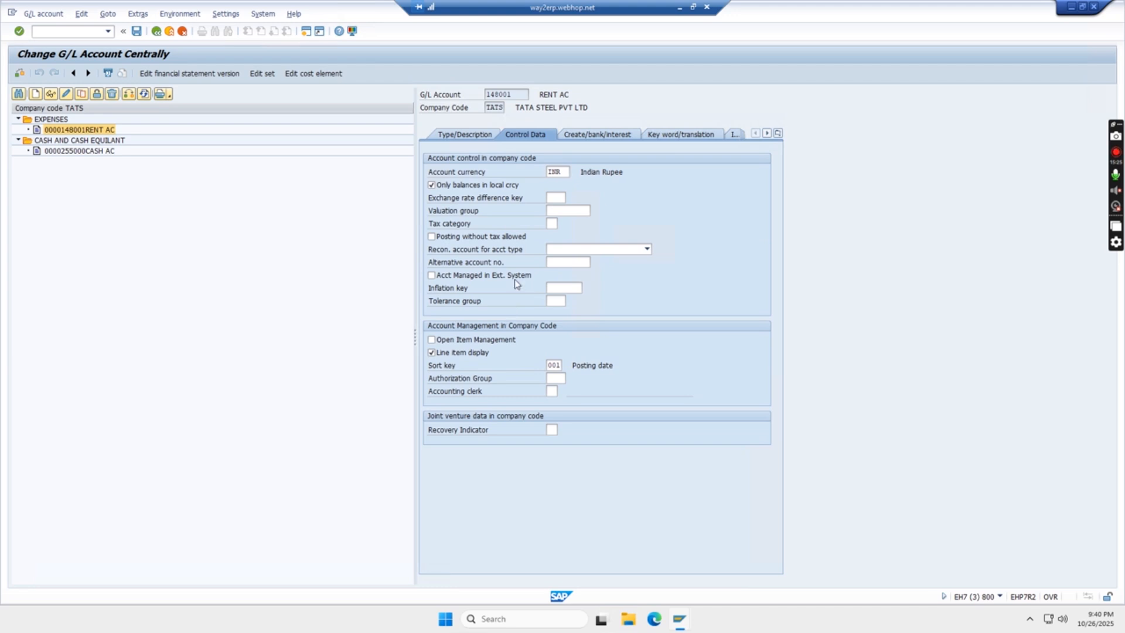
left_click(471, 141)
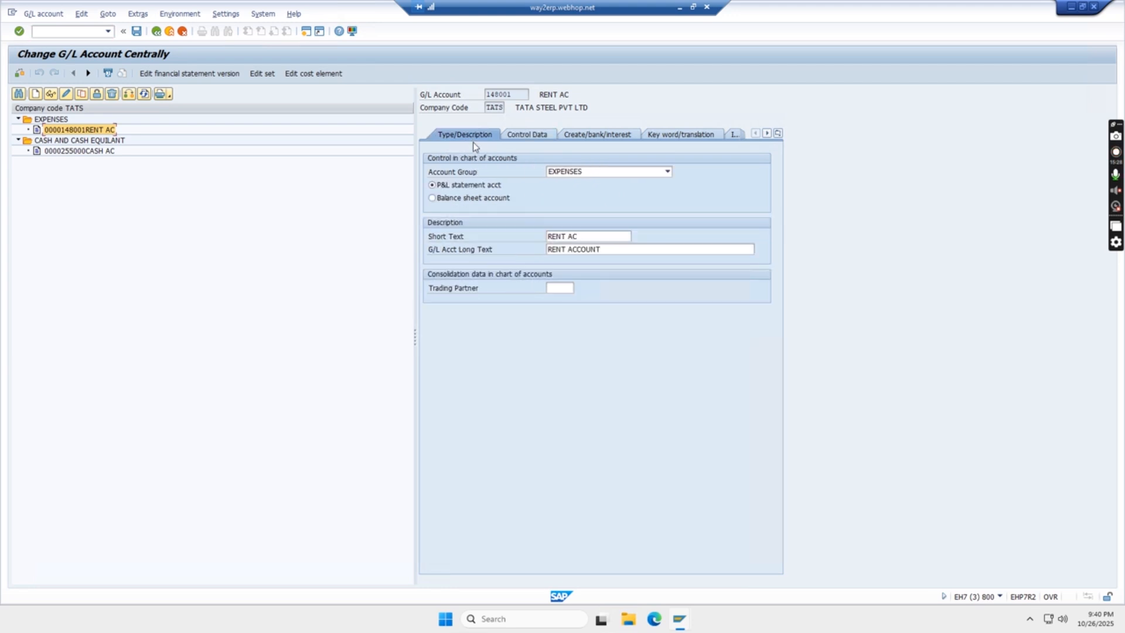
left_click(612, 249)
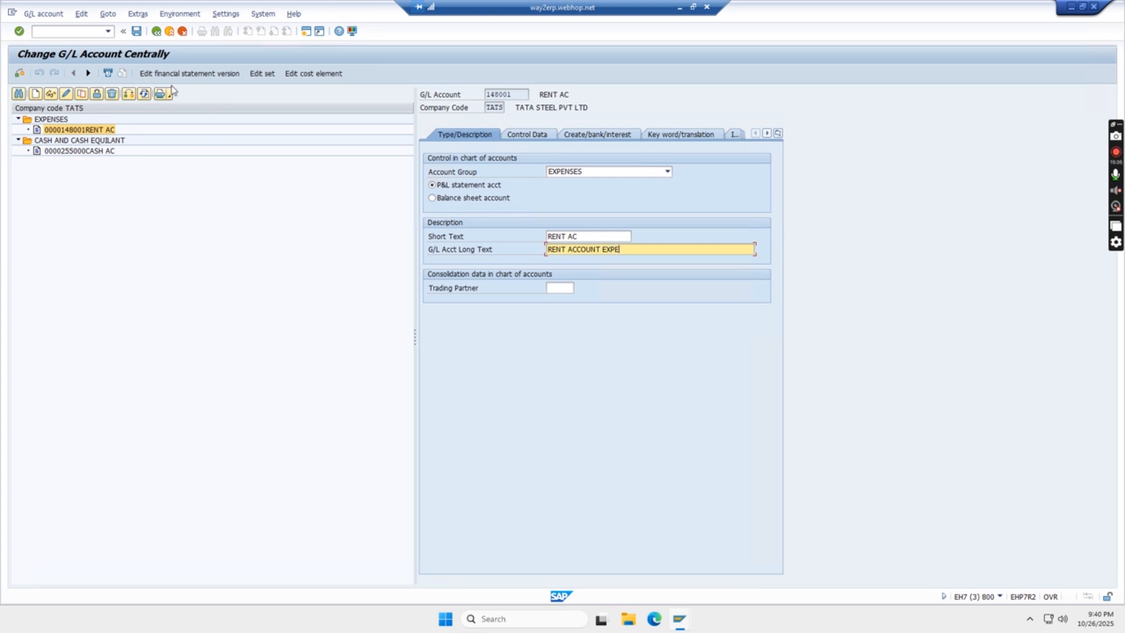
left_click(137, 31)
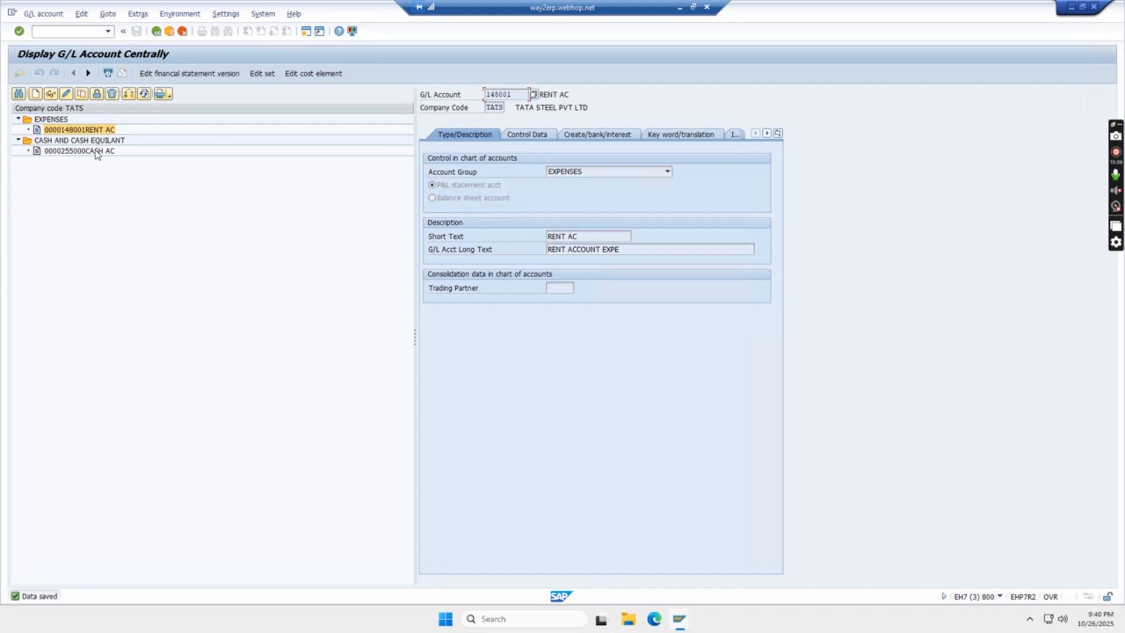
Display rent account 148001 and review its type and description, control data, and document creation settings.
left_click(86, 132)
right_click(86, 130)
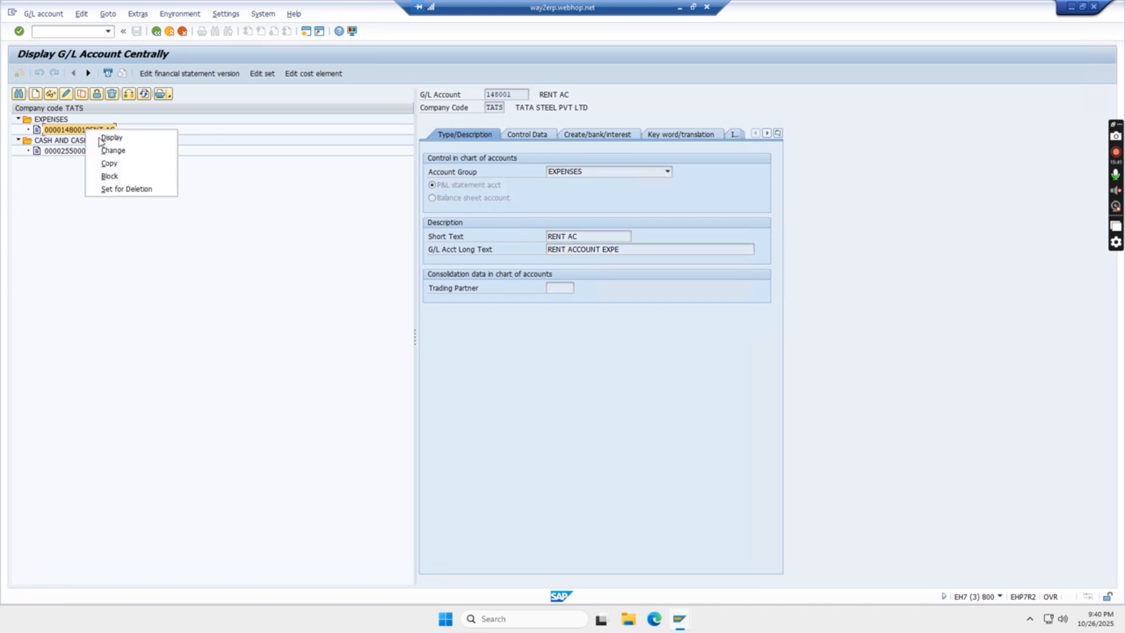
left_click(105, 140)
left_click(529, 134)
left_click(598, 136)
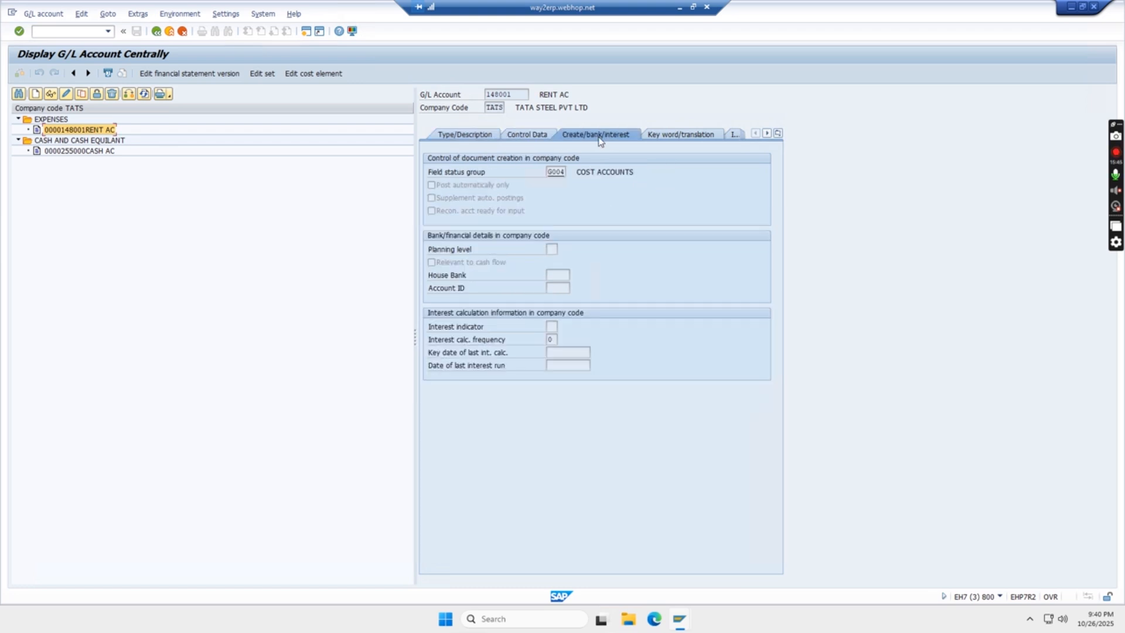
left_click(465, 137)
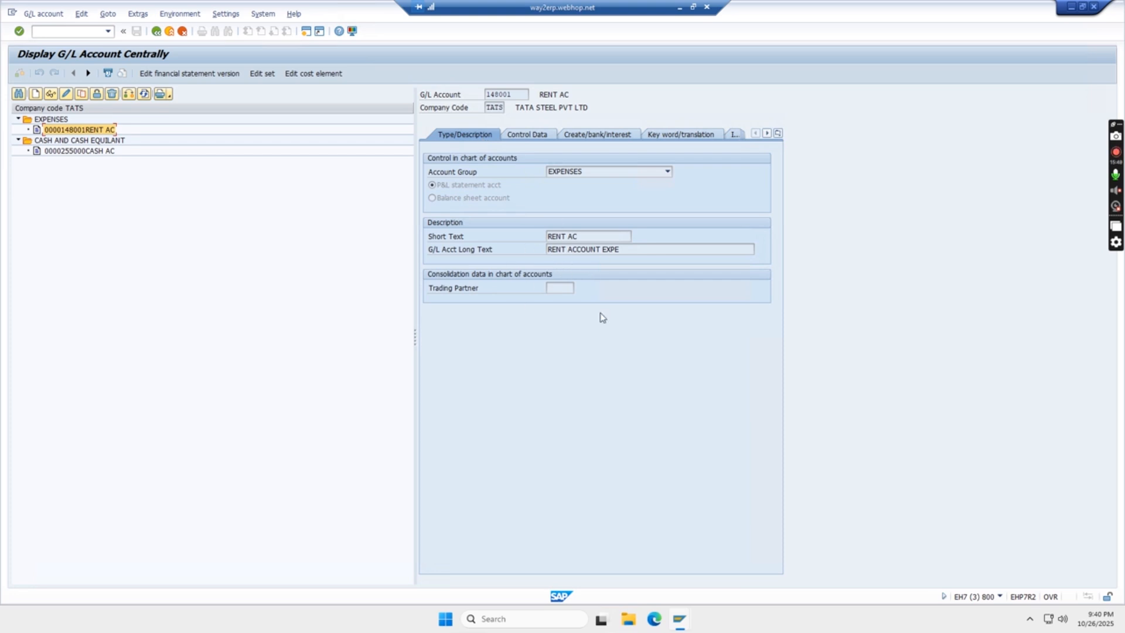
left_click(526, 135)
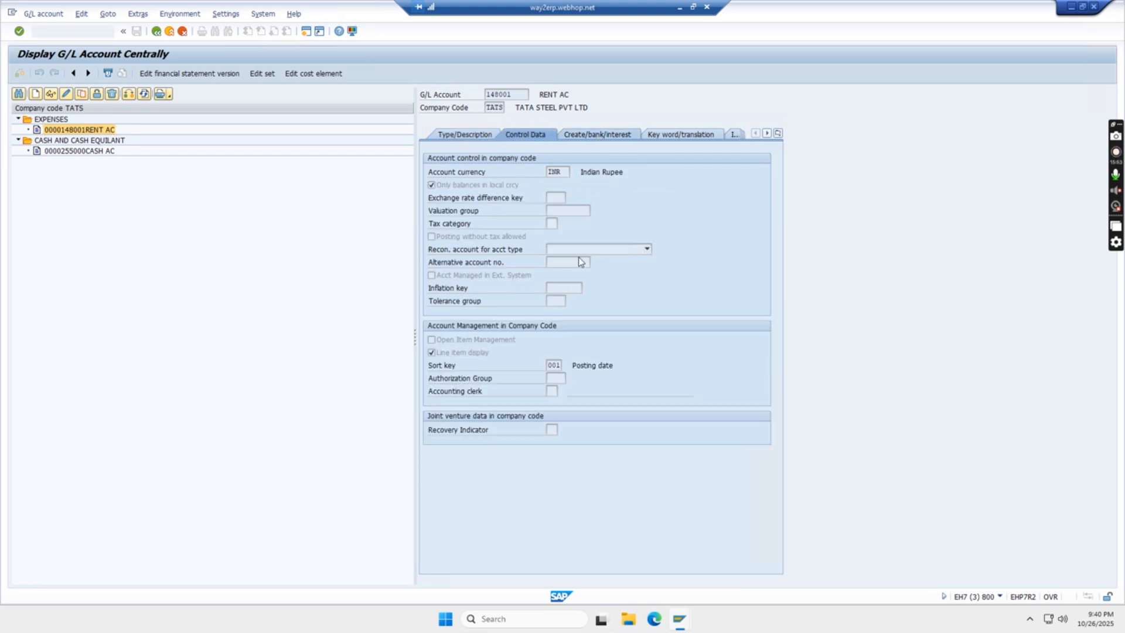
left_click(476, 138)
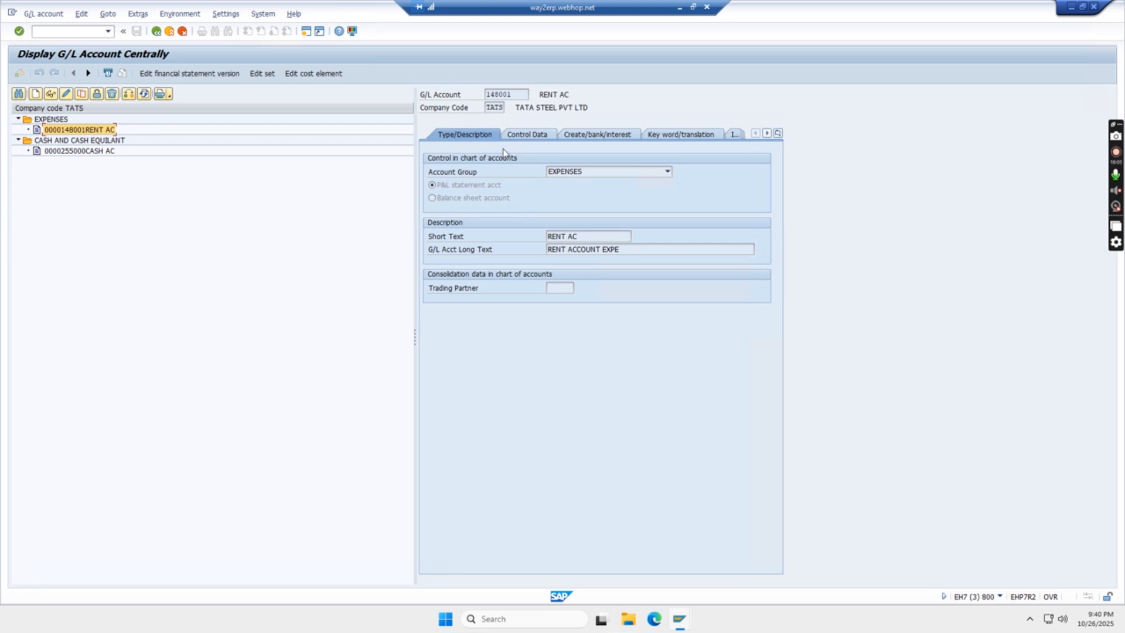
Switch to the Excel example sheet, check the Rent Expense and Salaries Expense entries, and return to the SAP session.
left_click(680, 7)
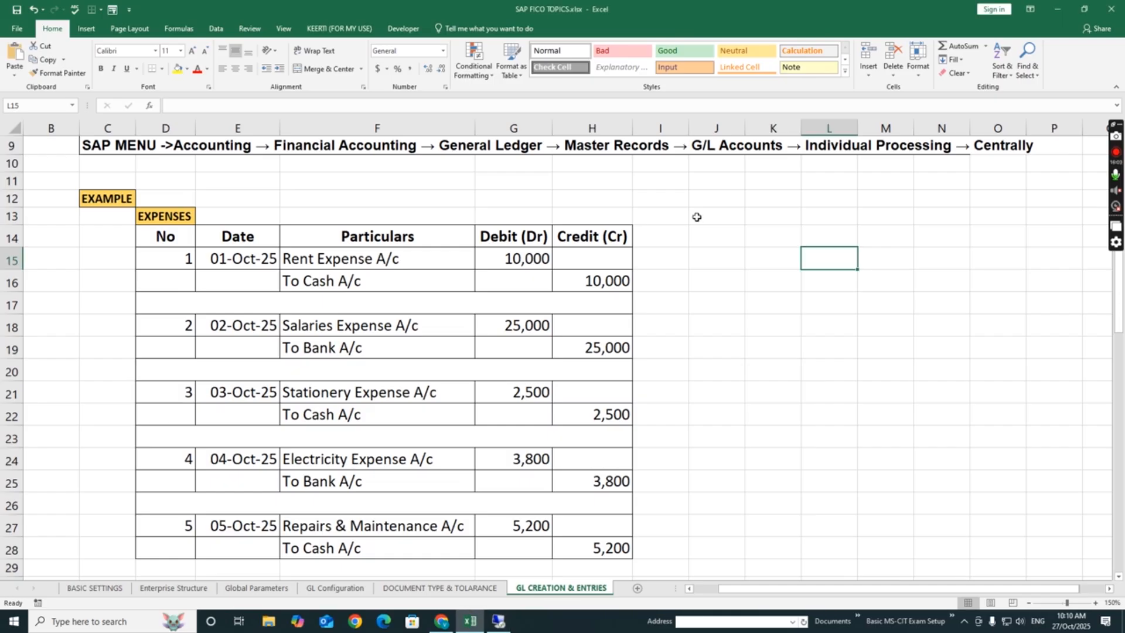
left_click(356, 262)
left_click(392, 330)
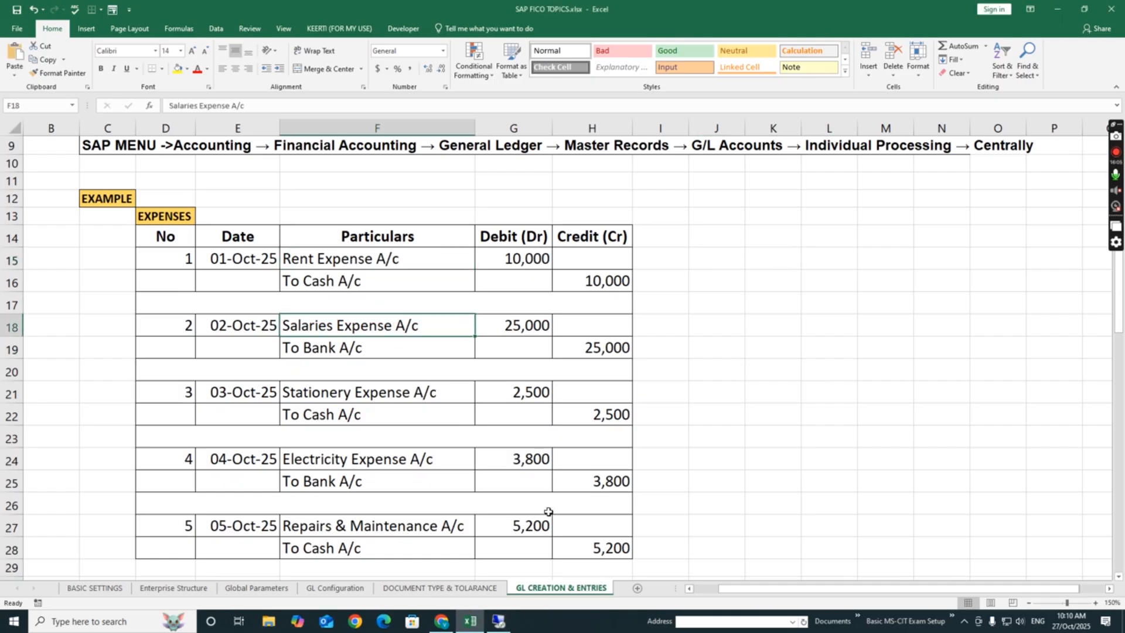
left_click(499, 623)
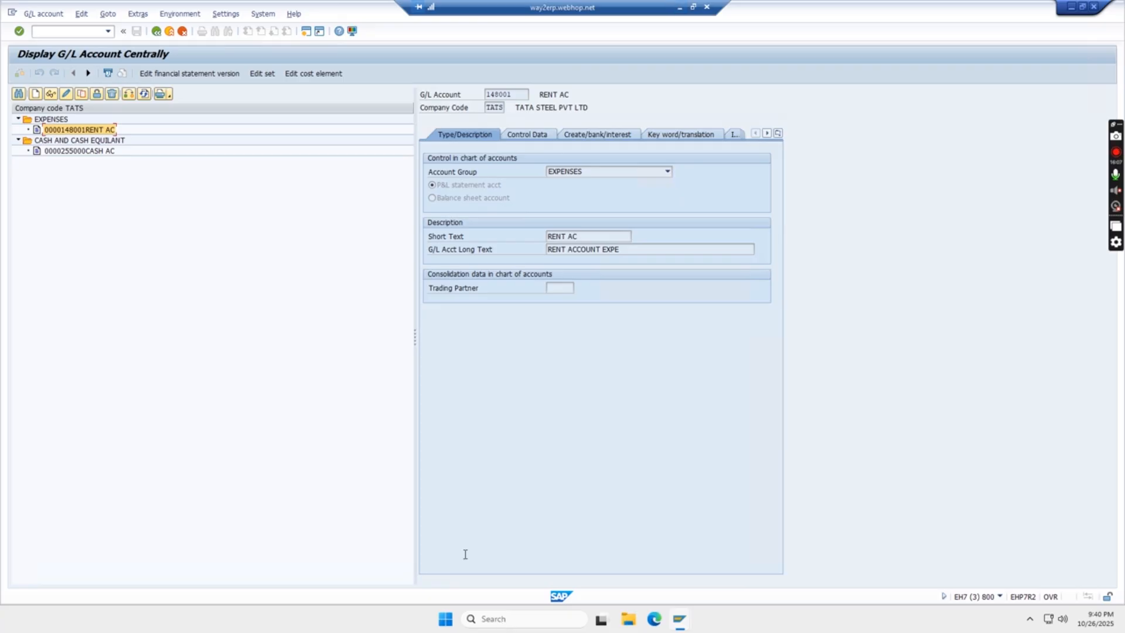
Copy rent account 148001 as the template for new G/L account 148002 in company code TATS.
right_click(92, 131)
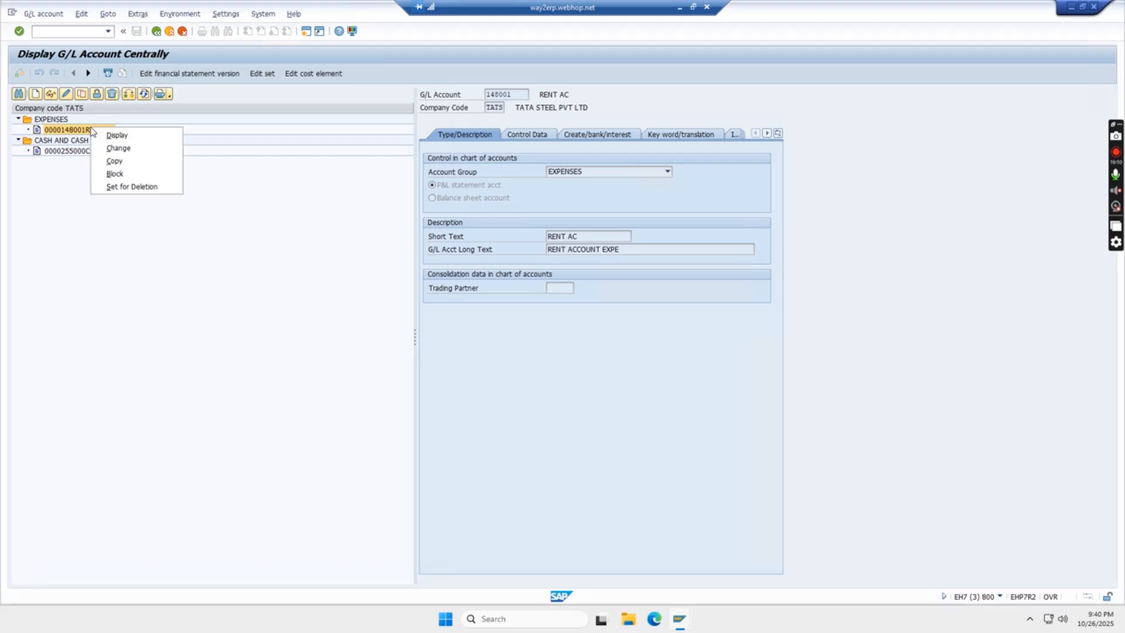
left_click(115, 161)
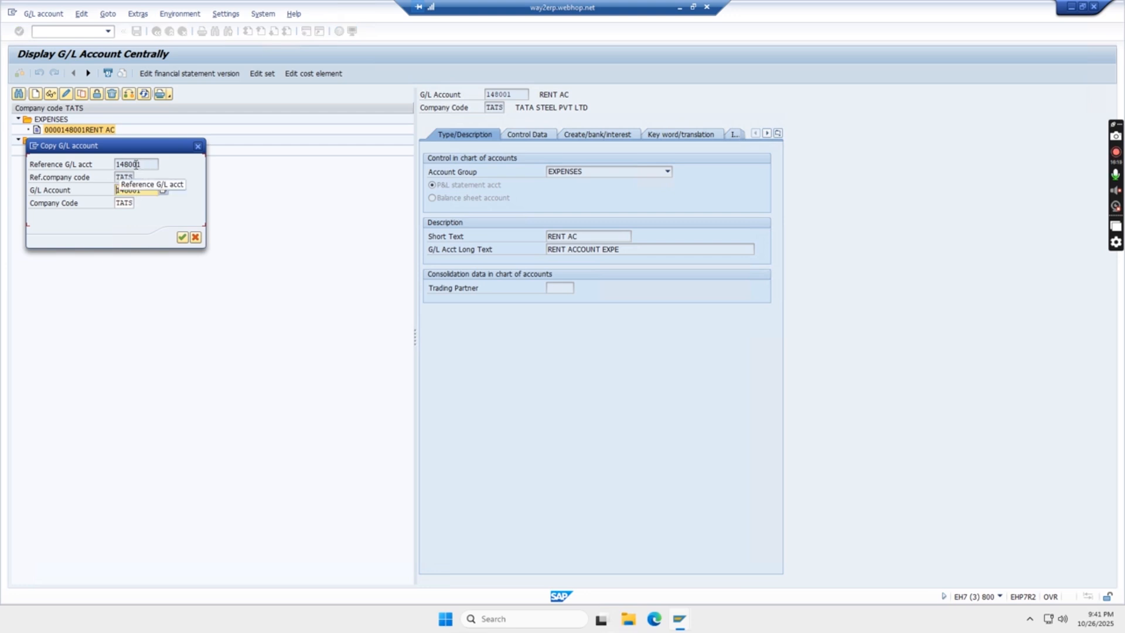
left_click(156, 189)
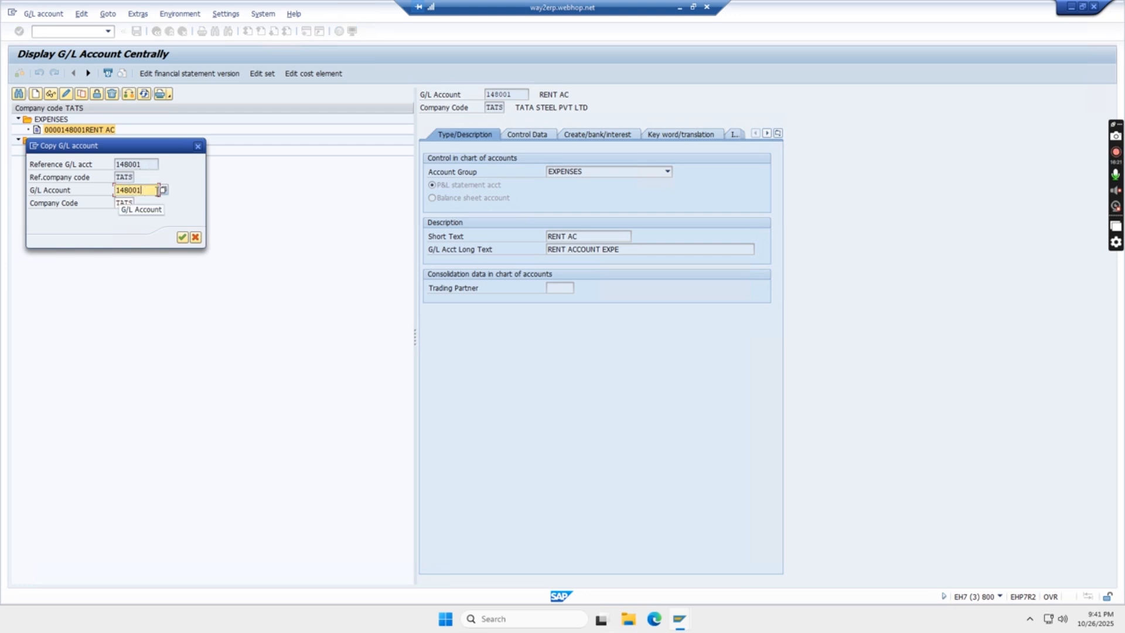
key("BackSpace")
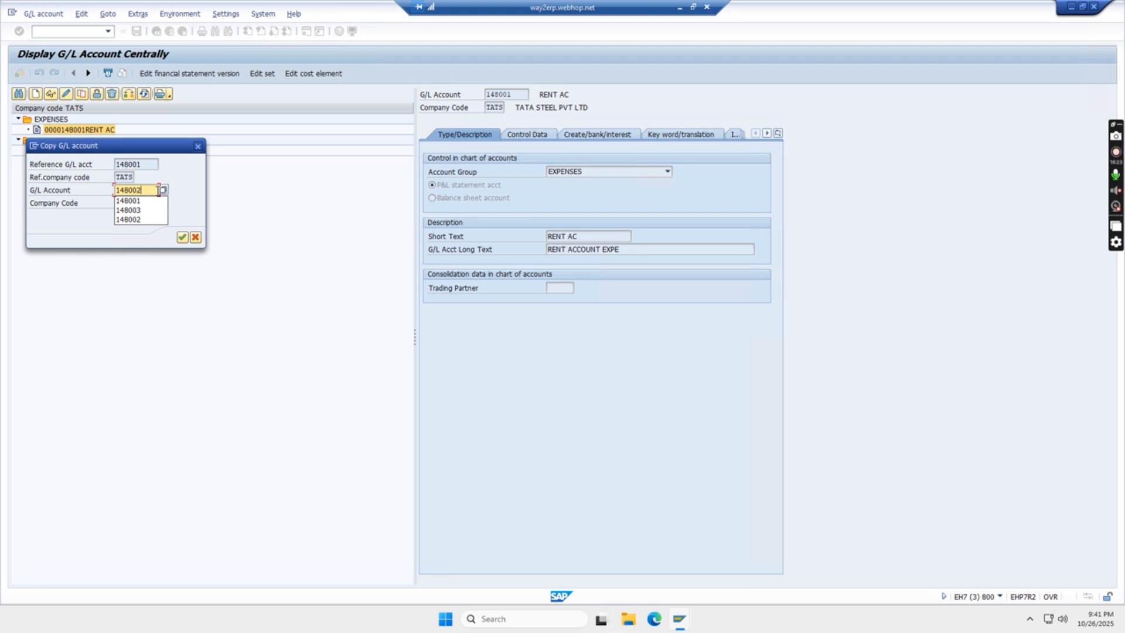
type("2")
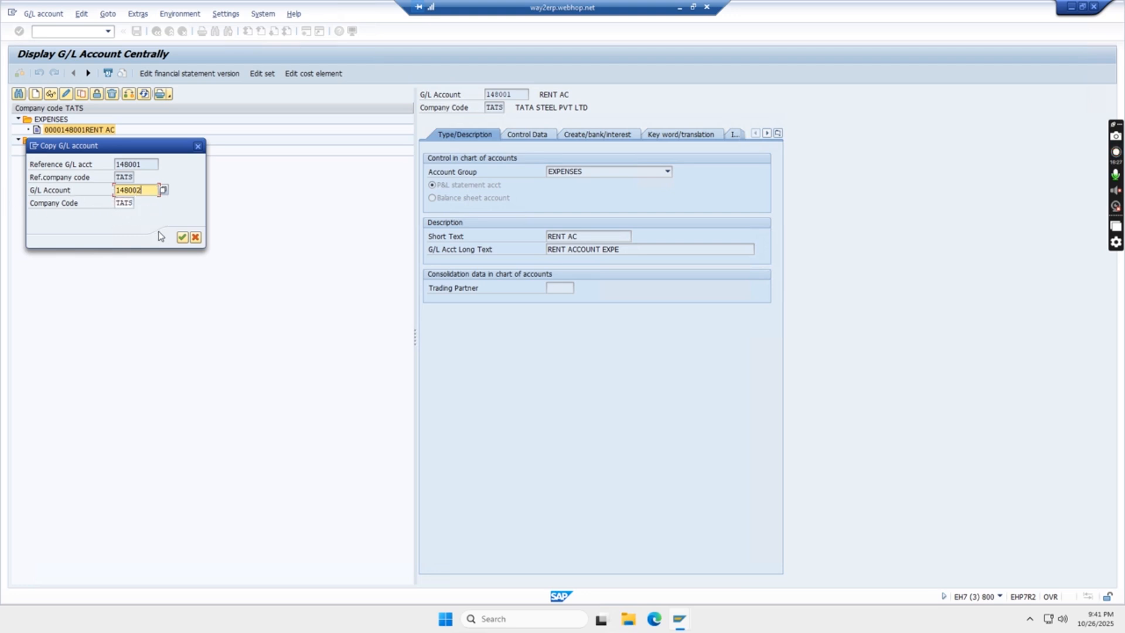
left_click(182, 237)
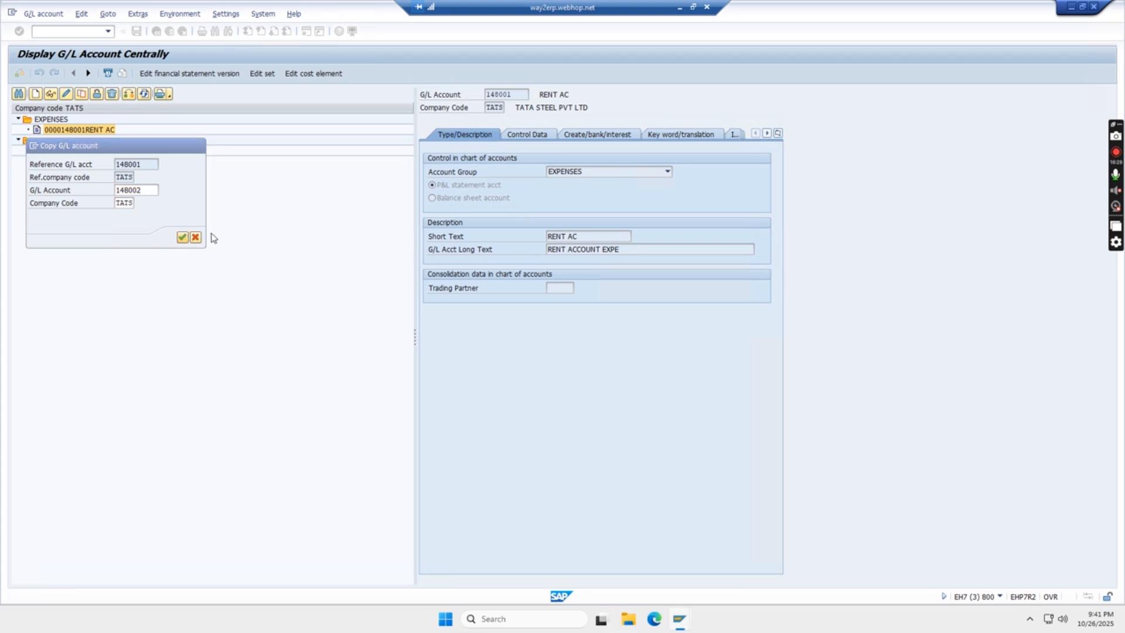
Set both the short text and the long text of account 148002 to SALARY EXP AC.
left_click_drag(608, 237, 444, 234)
key("BackSpace")
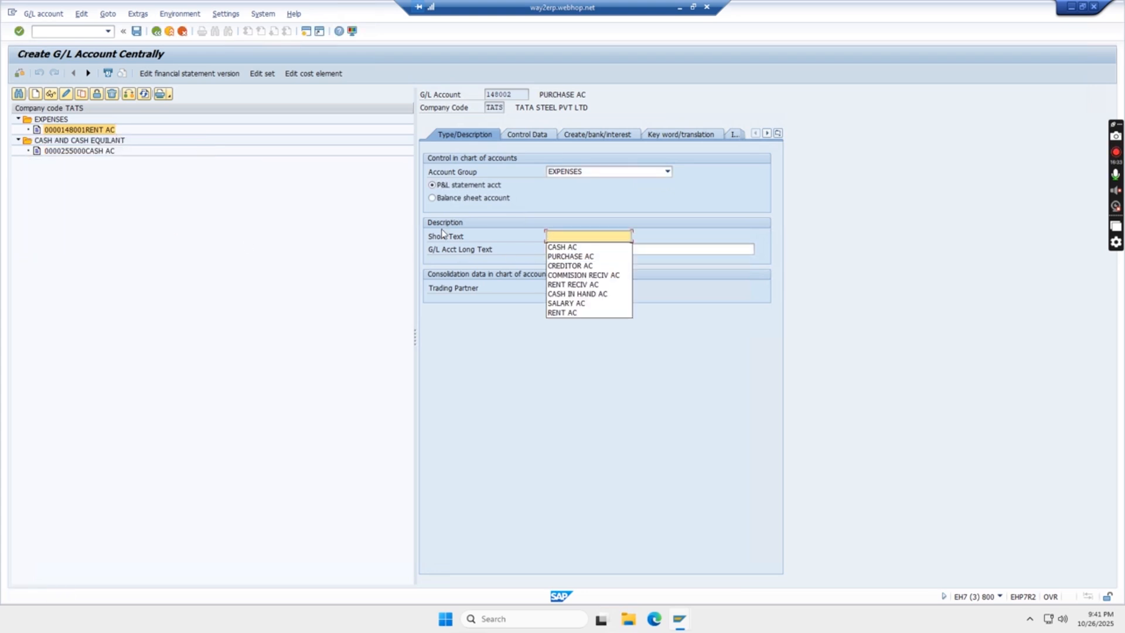
type("SALAR")
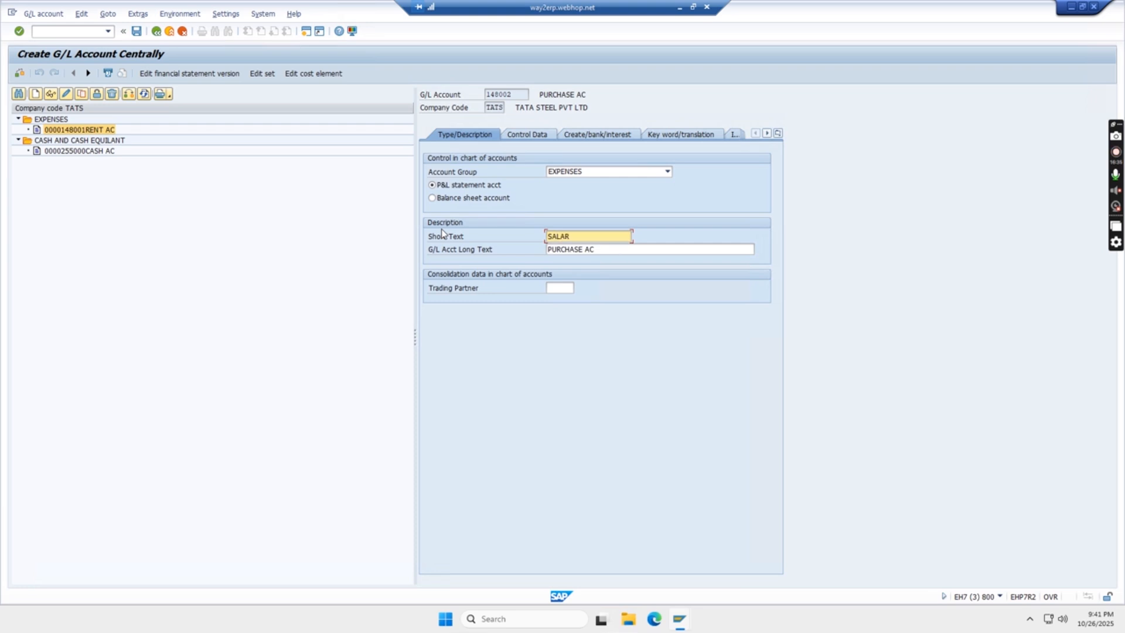
type("Y EXP AC")
left_click_drag(608, 237, 538, 238)
left_click_drag(617, 251, 492, 252)
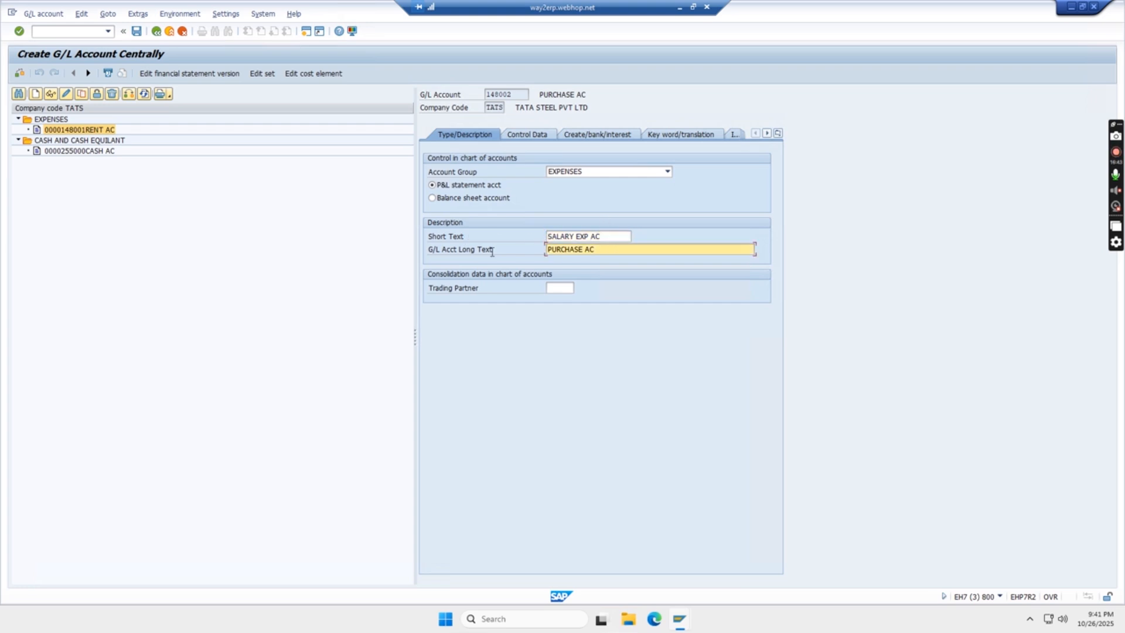
key("ctrl+v")
key("Return")
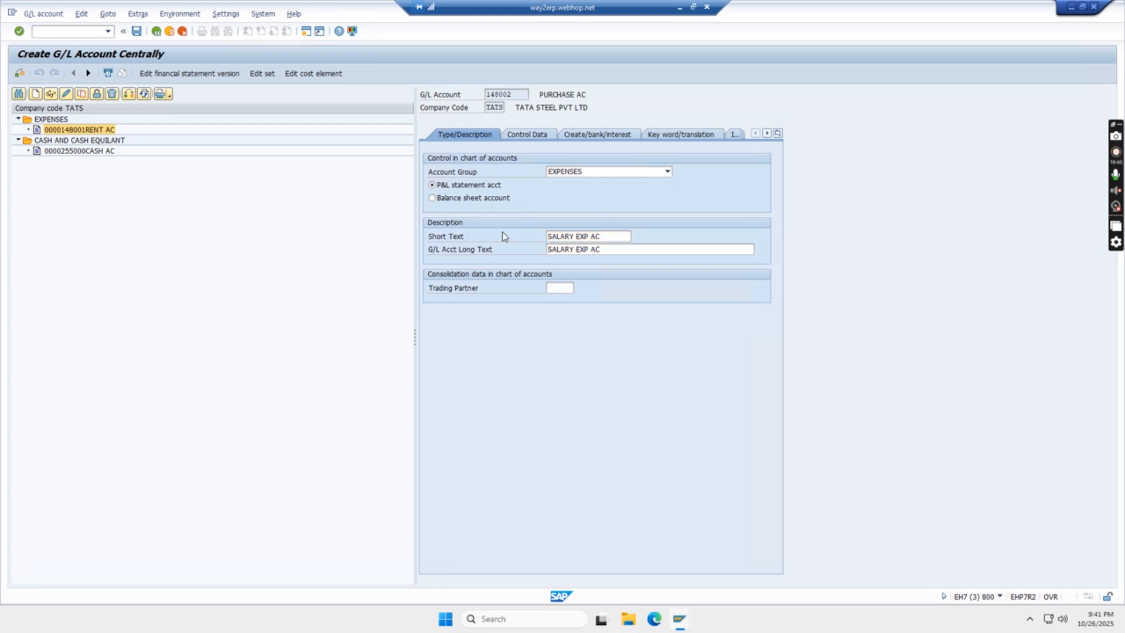
Review the salary account's copied control data and document creation settings, and save the account.
left_click(525, 137)
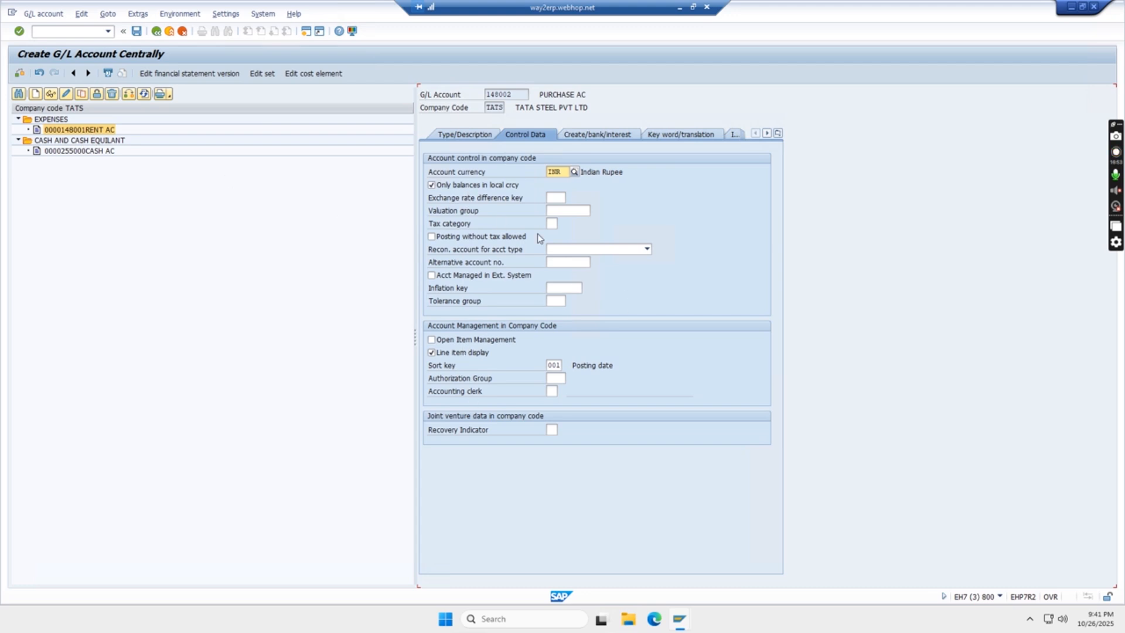
left_click(468, 136)
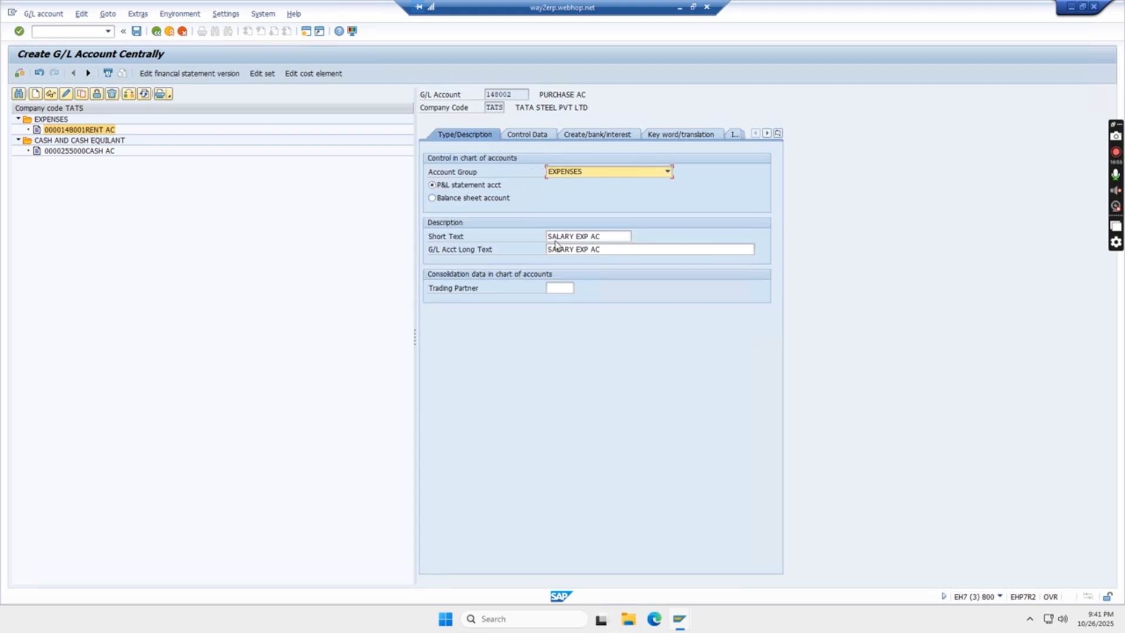
left_click(602, 136)
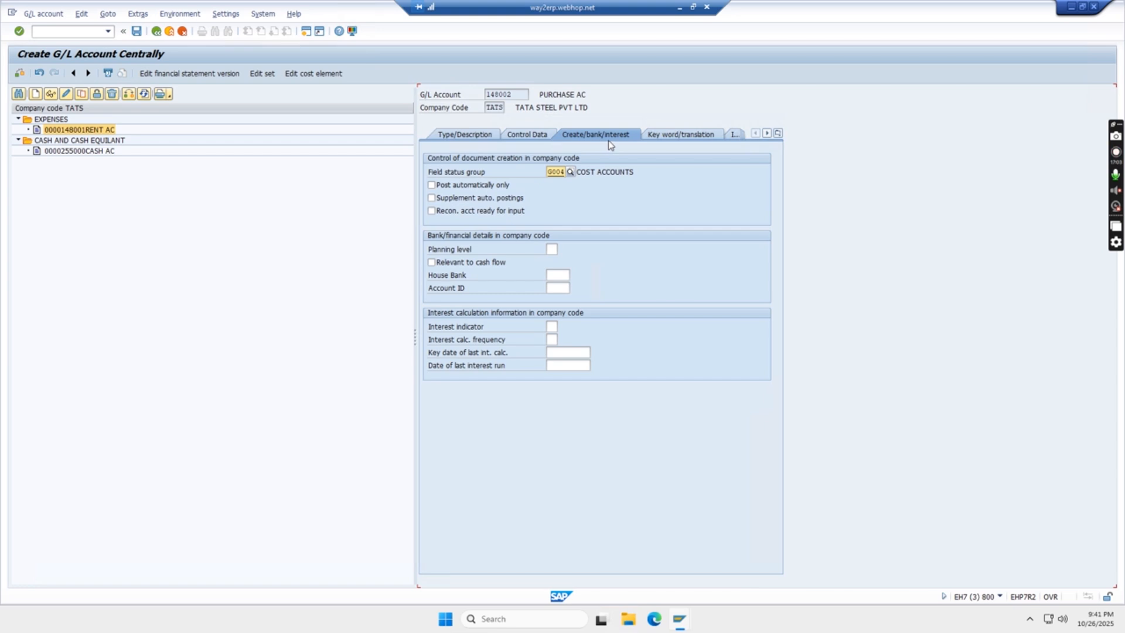
left_click(526, 134)
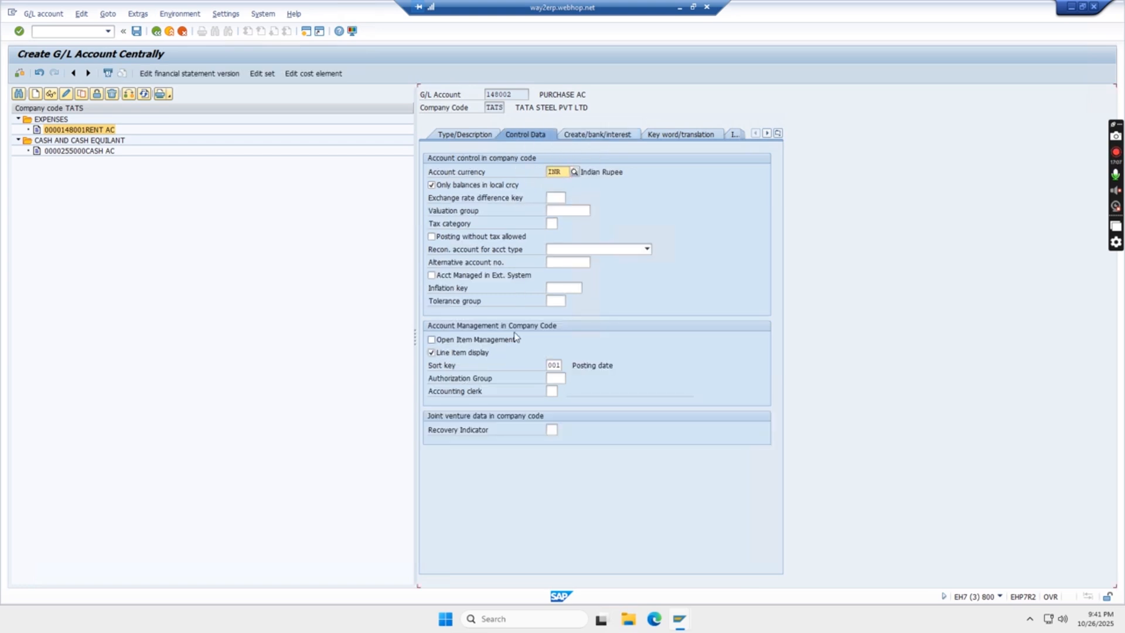
left_click(464, 136)
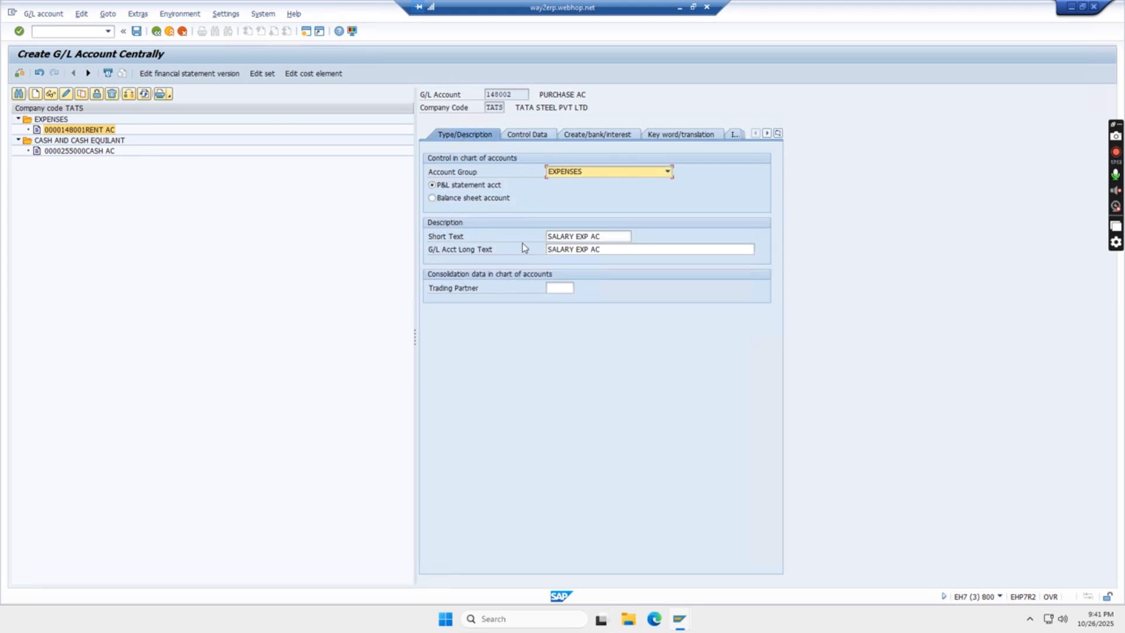
left_click(136, 32)
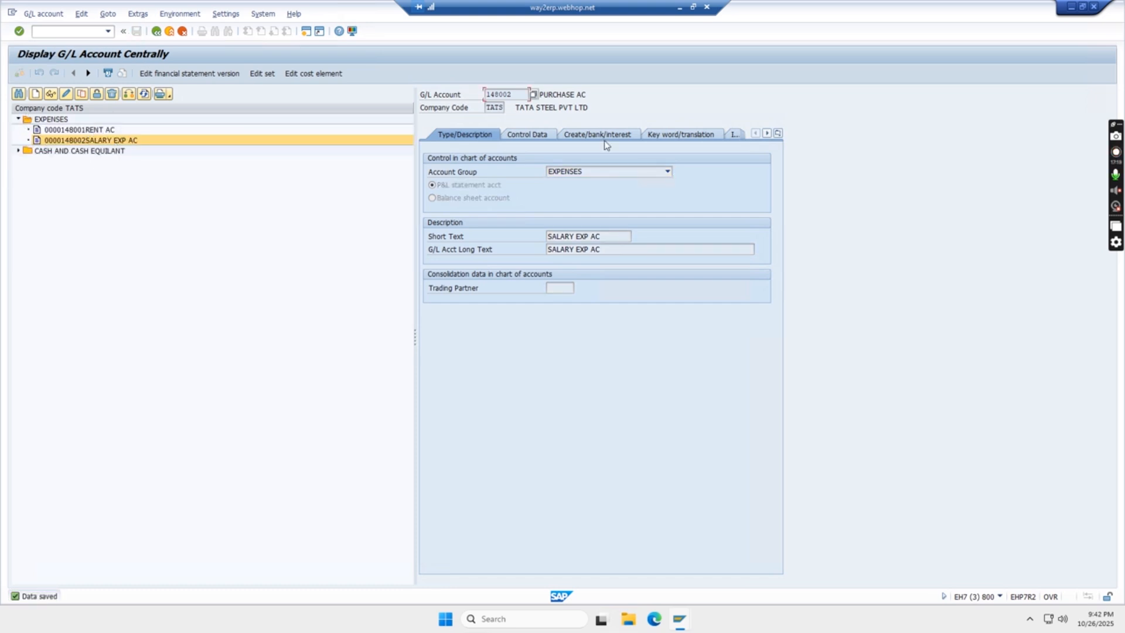
Check the Excel example sheet for the next expense entry and return to the SAP session.
left_click(679, 8)
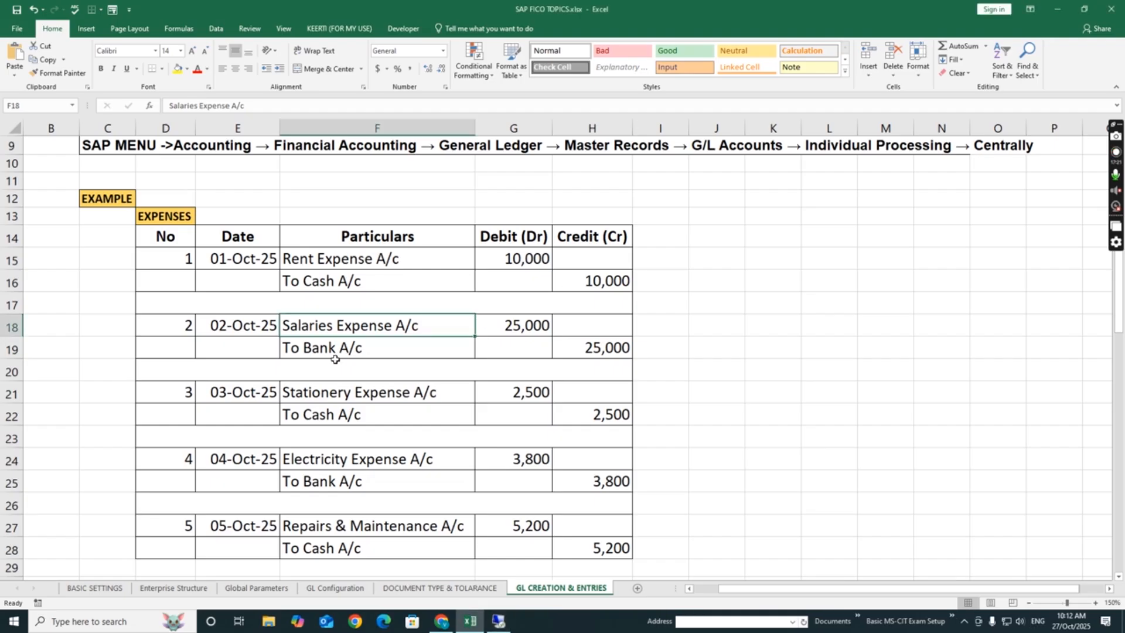
key("alt+Tab")
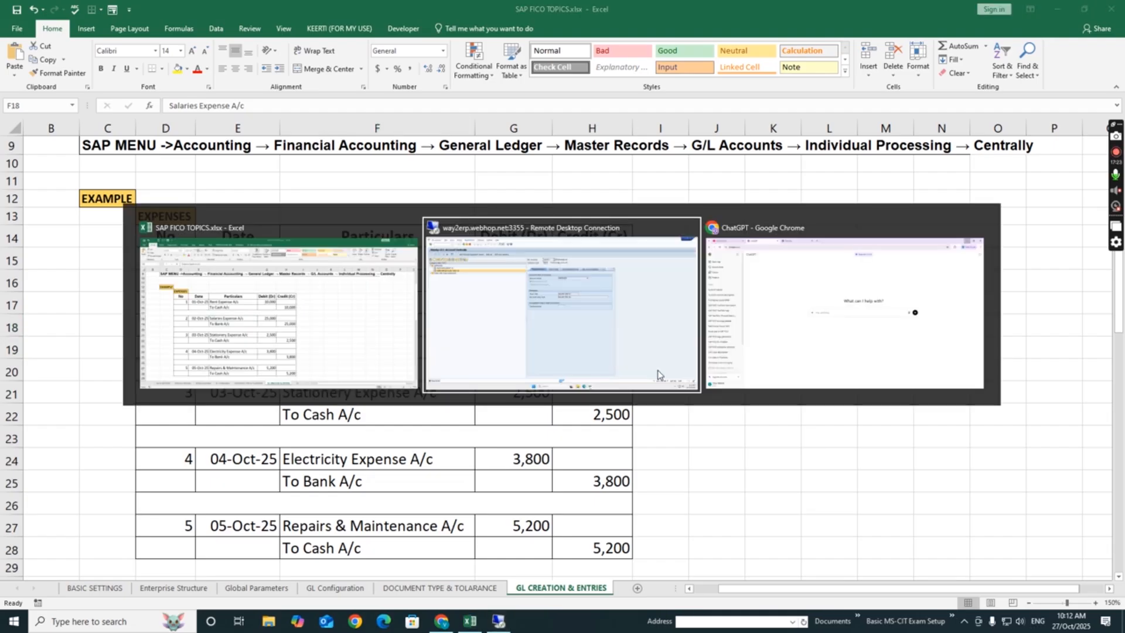
left_click(657, 375)
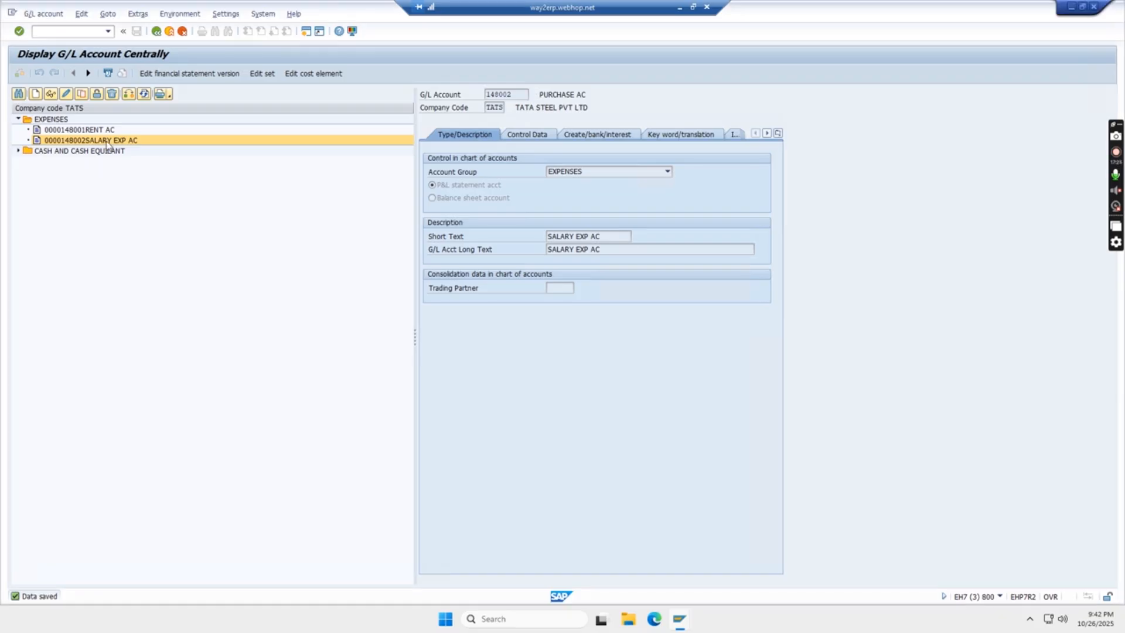
Copy salary account 148002 as the template for new G/L account 148003 in company code TATS.
right_click(107, 143)
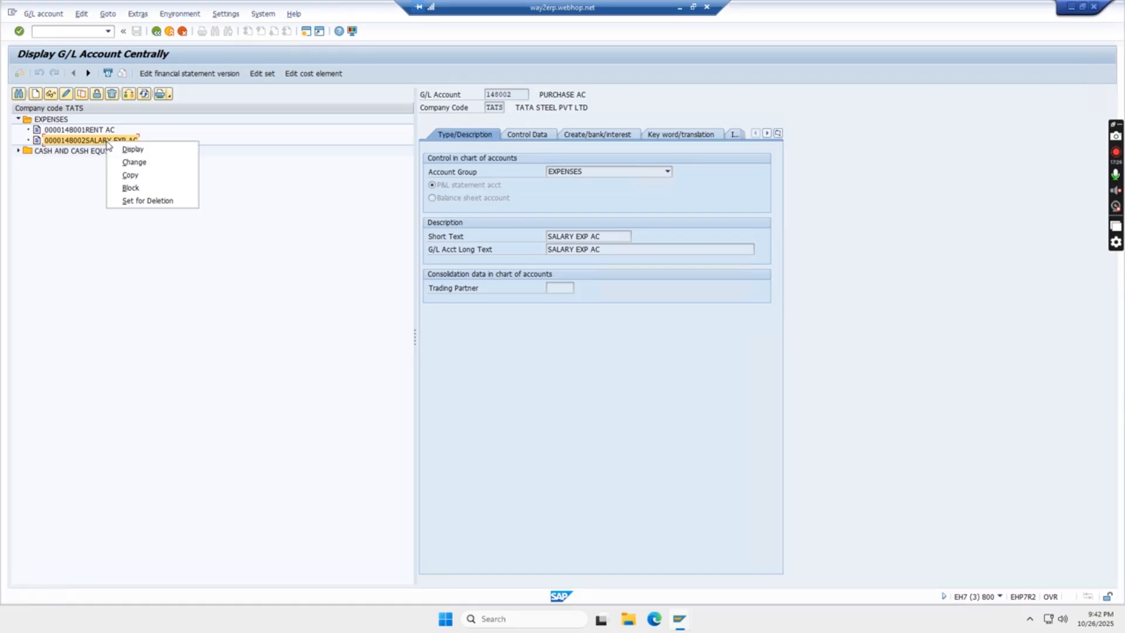
left_click(131, 175)
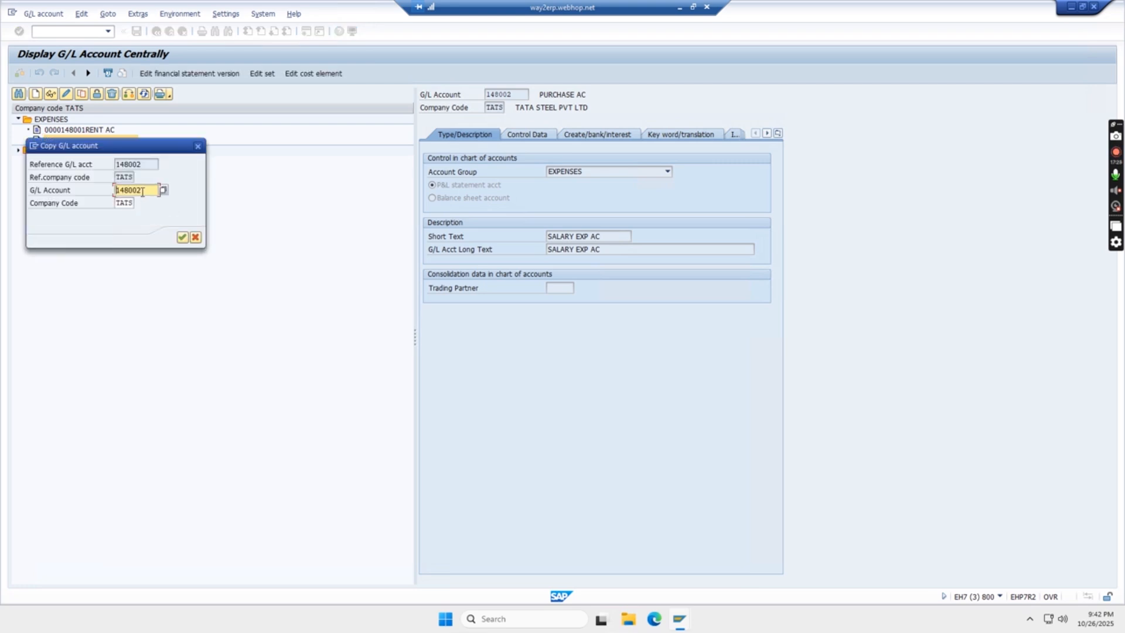
key("BackSpace")
type("3")
key("Return")
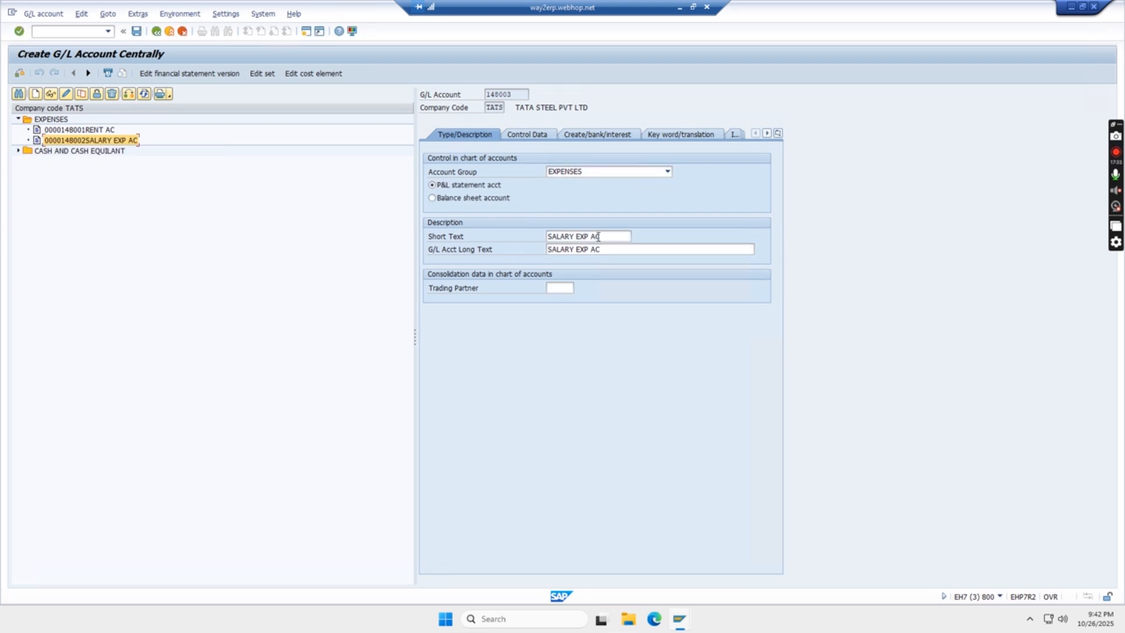
Set both the short text and the long text of account 148003 to STAIONERY EXP AC.
left_click_drag(599, 237, 492, 235)
type("STAIONE")
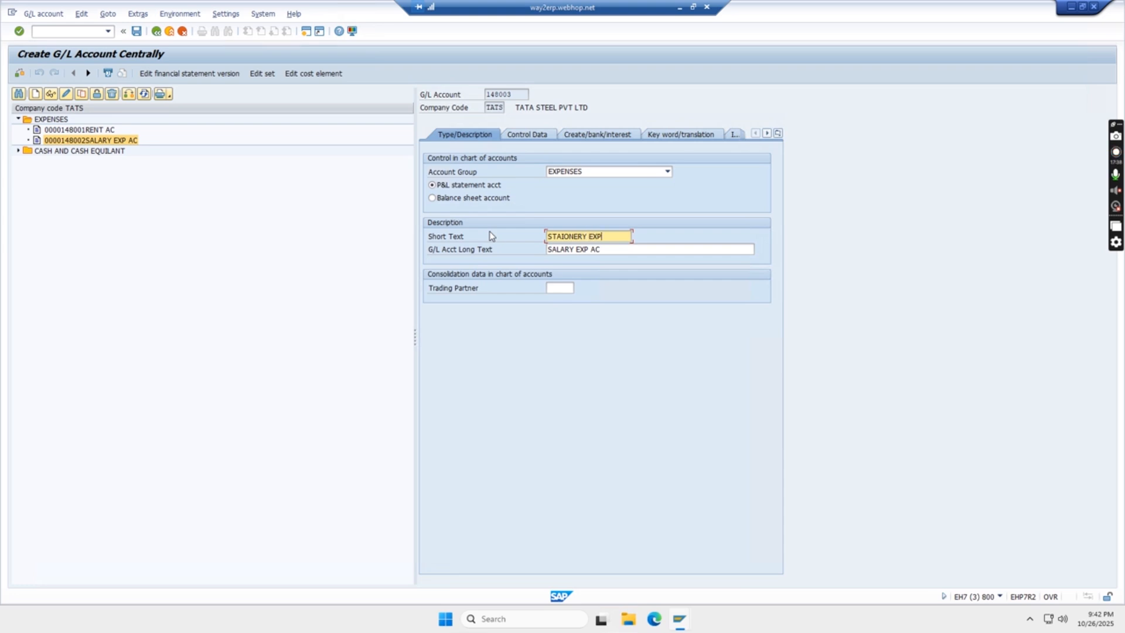
type("RY EXP AC")
left_click_drag(614, 236, 514, 235)
key("ctrl+c")
left_click_drag(603, 253, 531, 249)
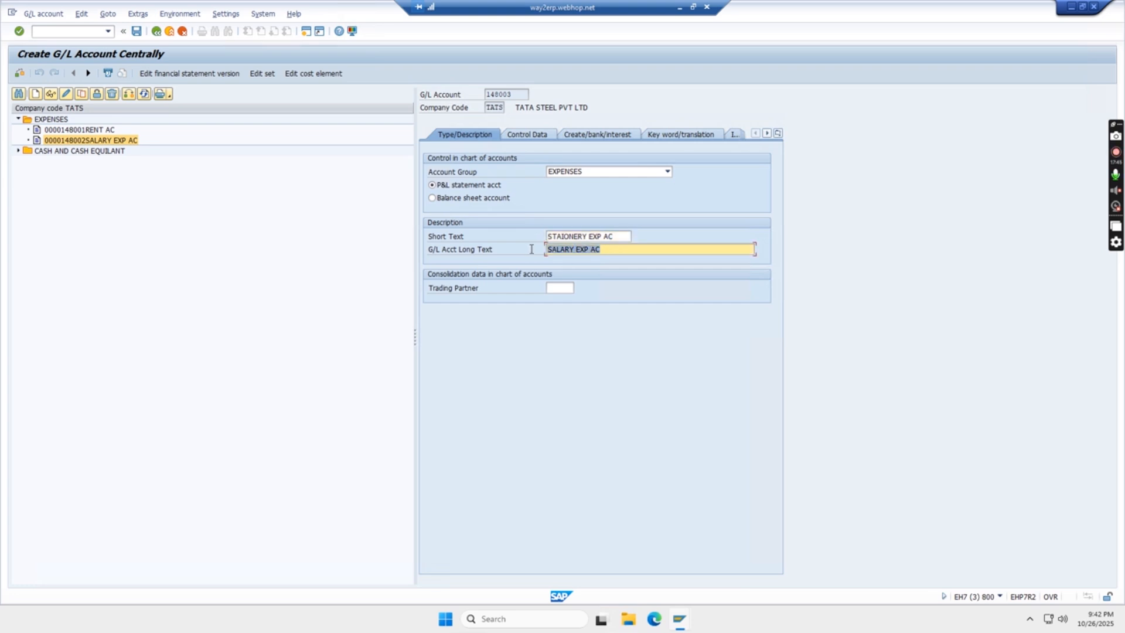
key("ctrl+v")
key("Return")
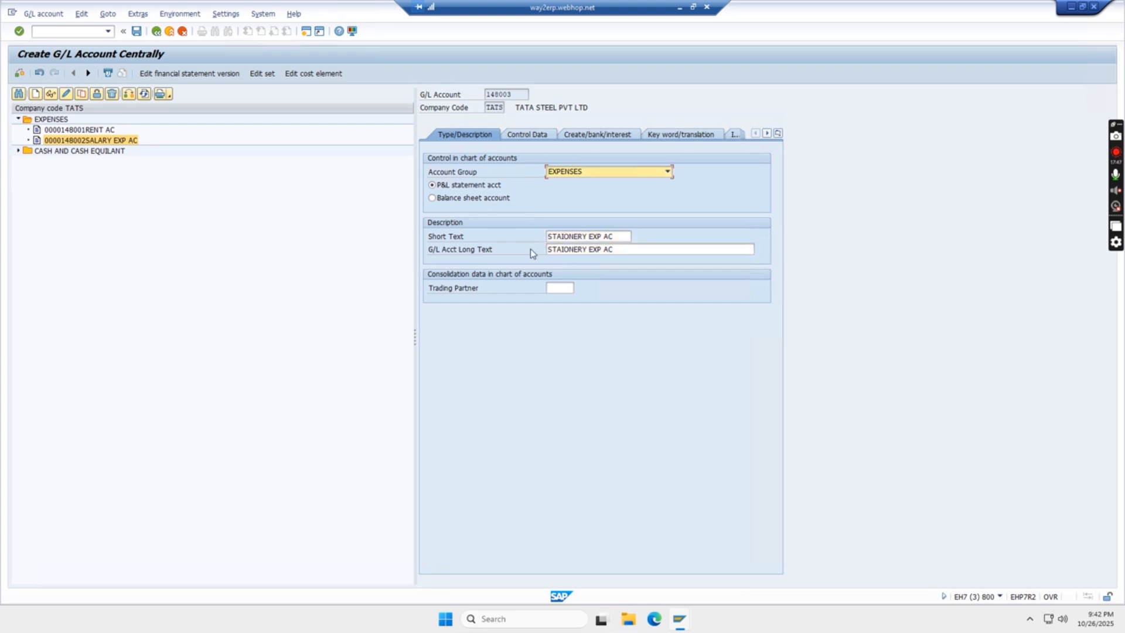
Review the stationery account's control data and document creation settings, and save the account.
left_click(535, 136)
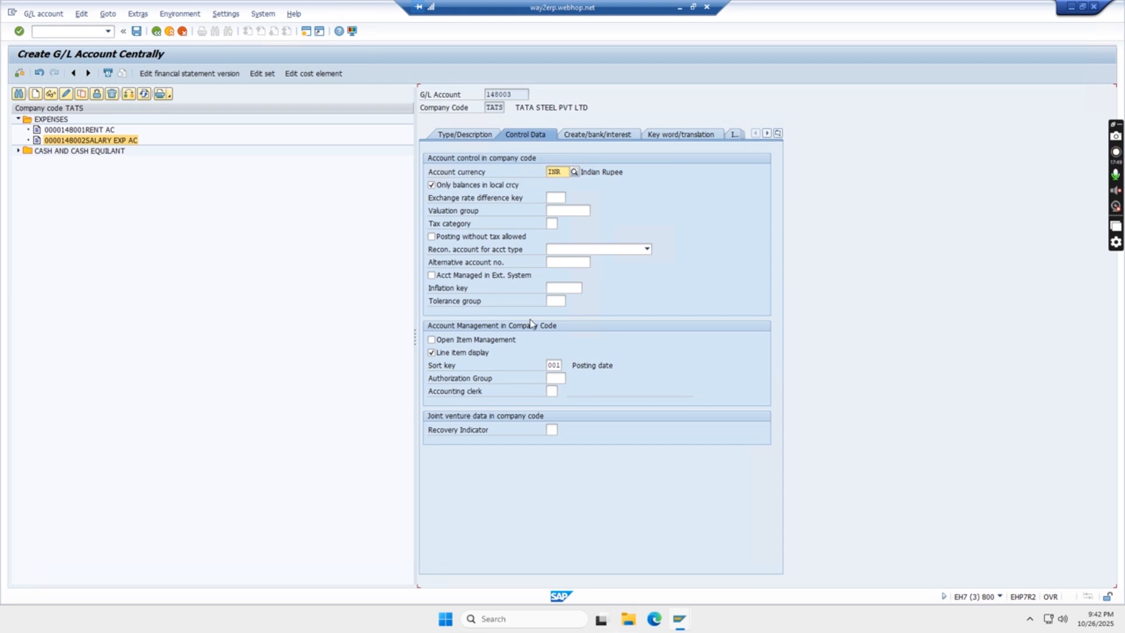
left_click(595, 134)
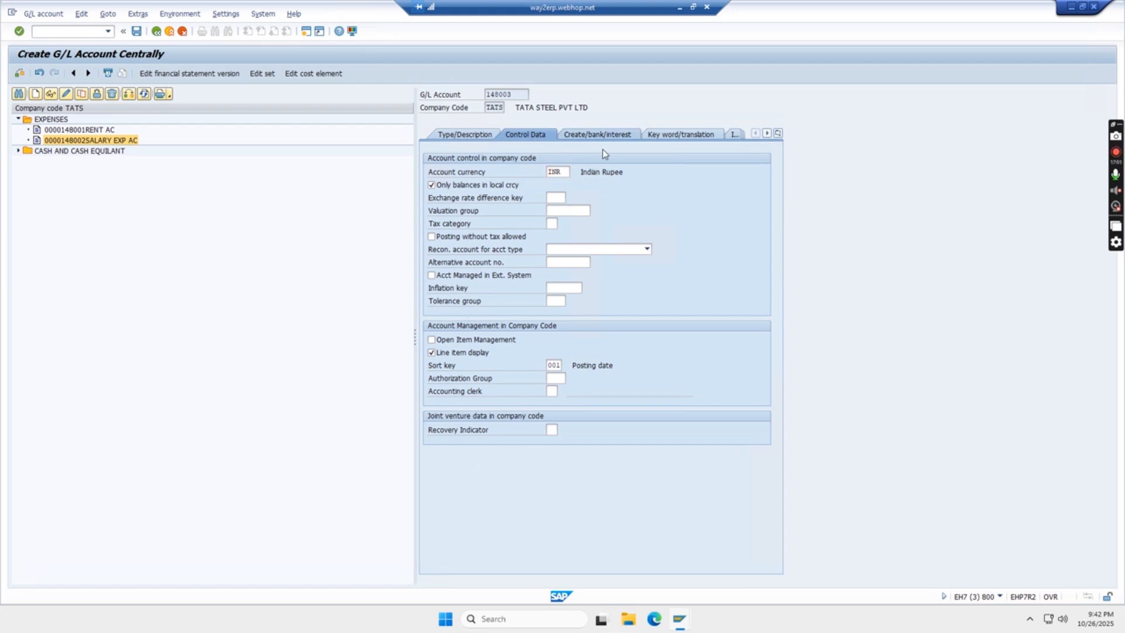
left_click(478, 136)
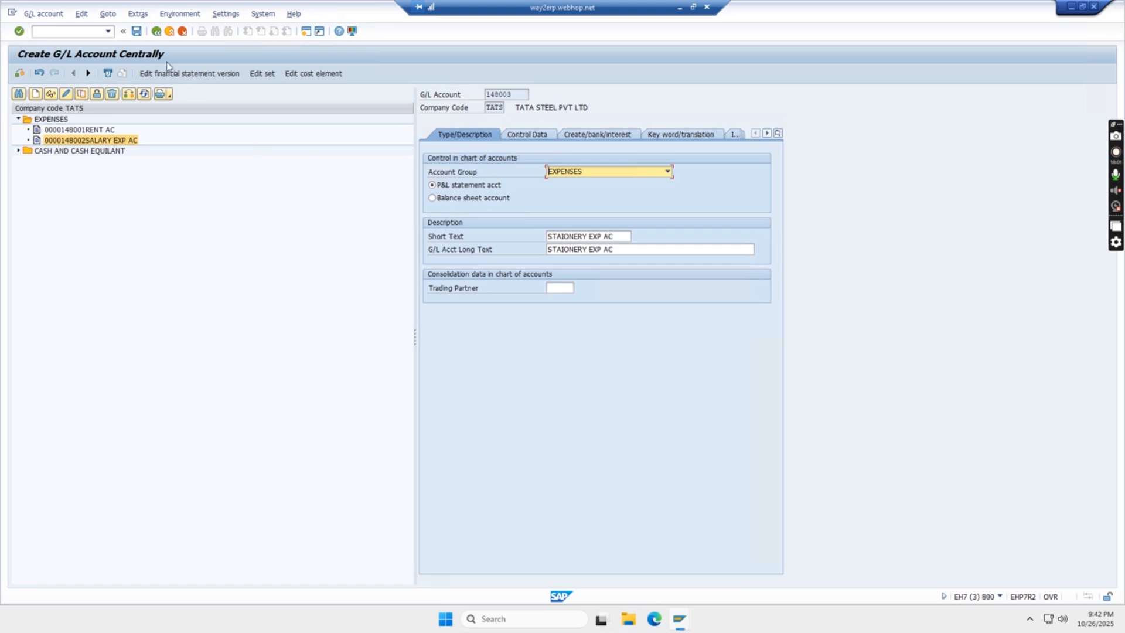
left_click(135, 31)
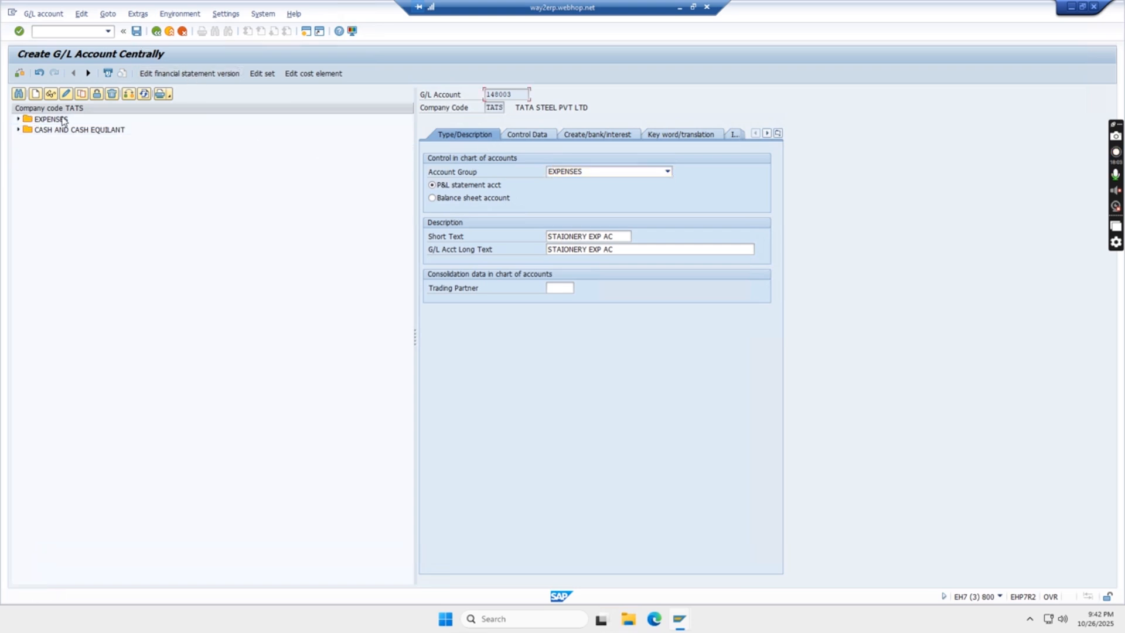
Copy stationery account 148003 as the template for new G/L account 148004 in company code TATS.
left_click(100, 152)
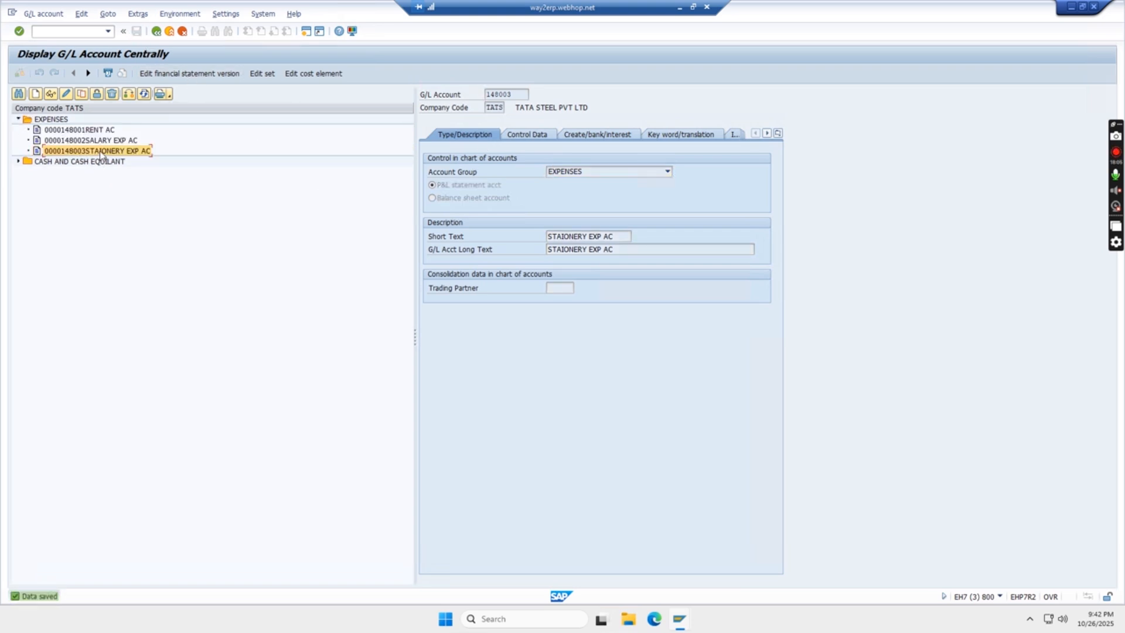
right_click(134, 154)
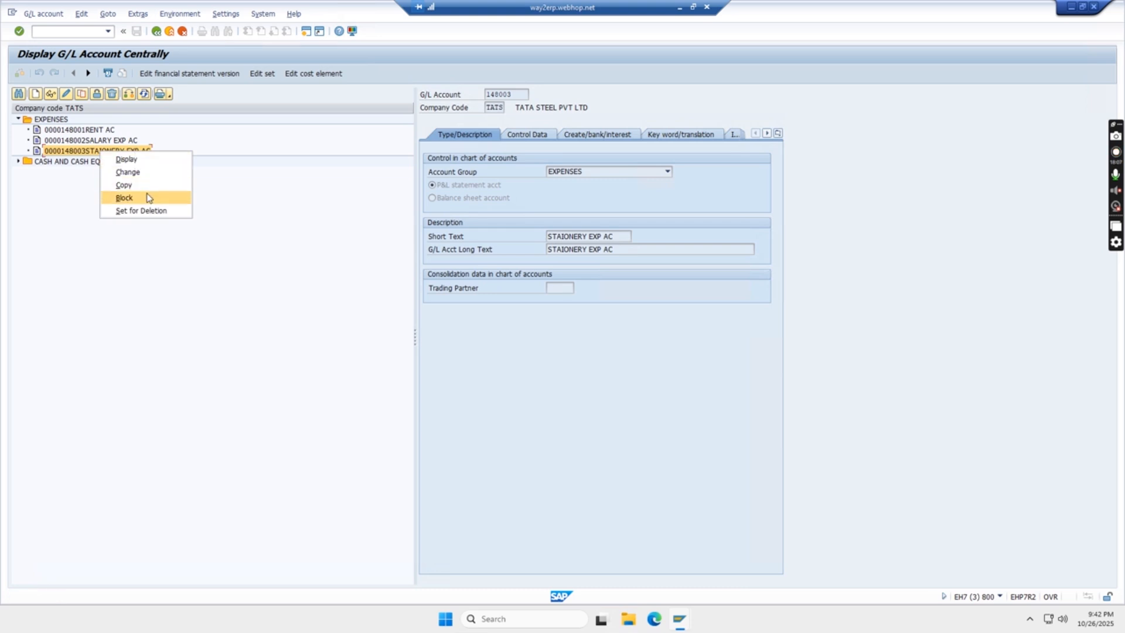
left_click(147, 185)
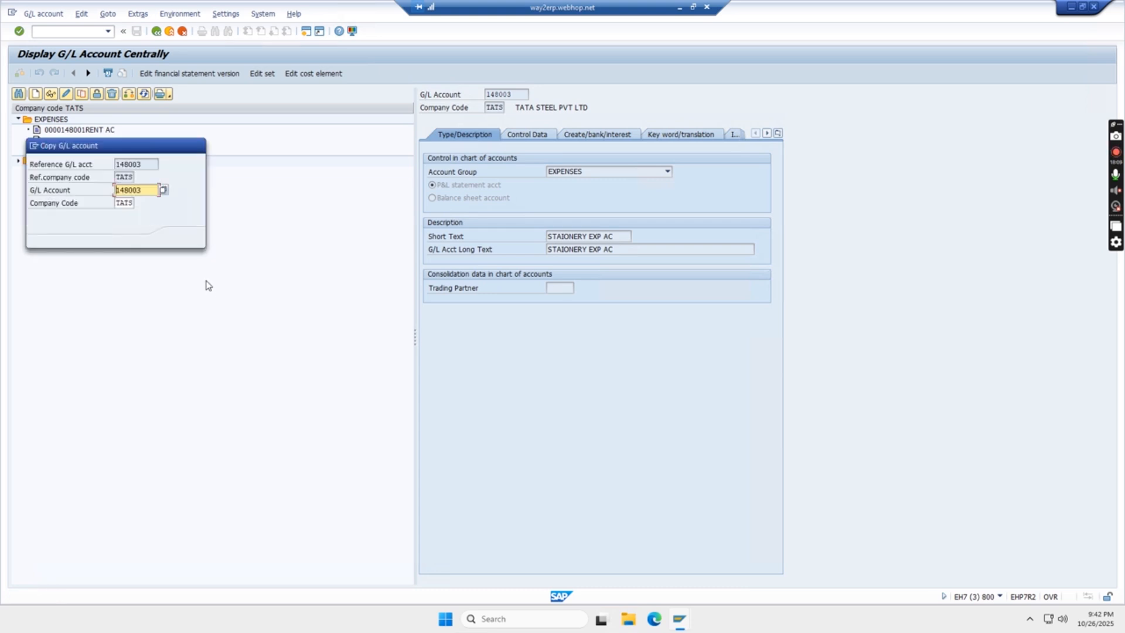
left_click(145, 190)
key("BackSpace")
type("4")
key("Return")
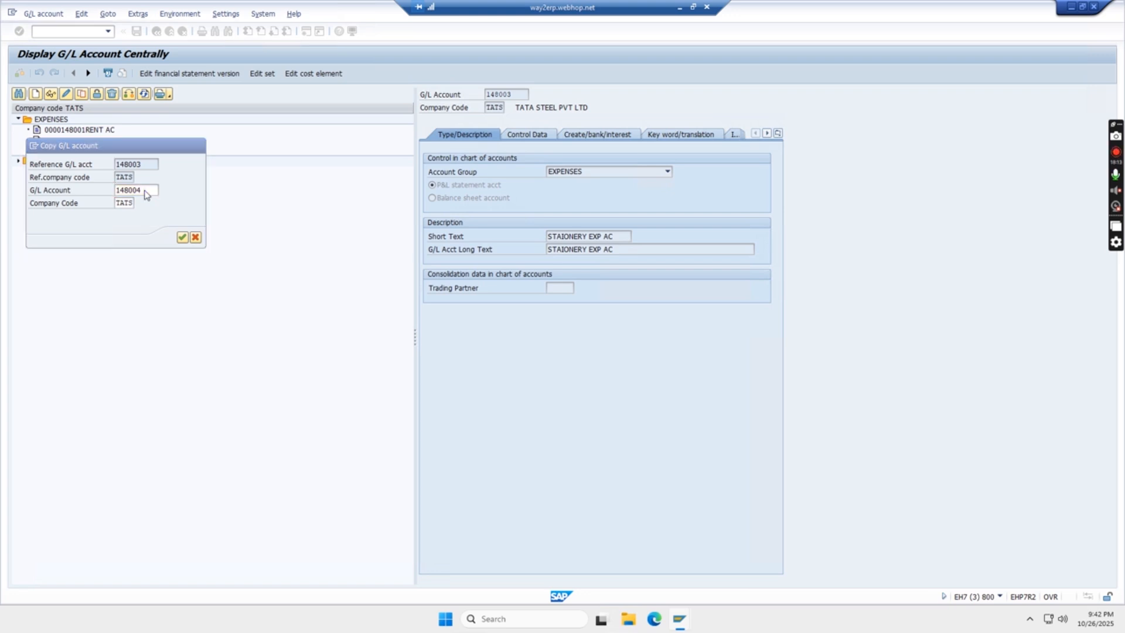
Look up the fourth expense entry in the Excel example sheet and return to the SAP session.
left_click(680, 7)
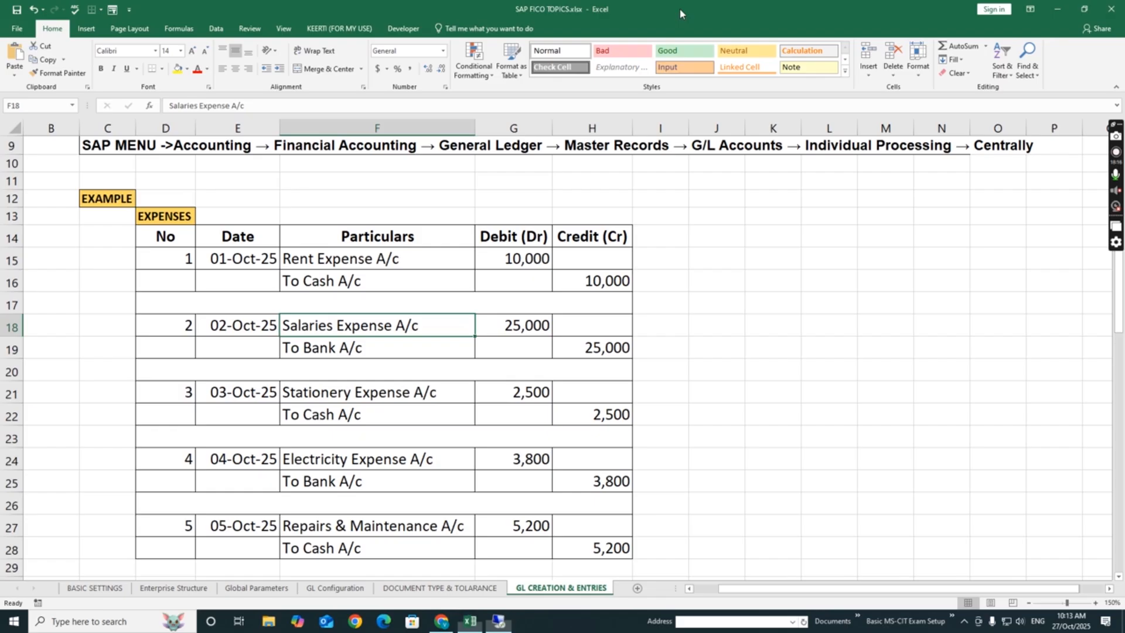
left_click(352, 469)
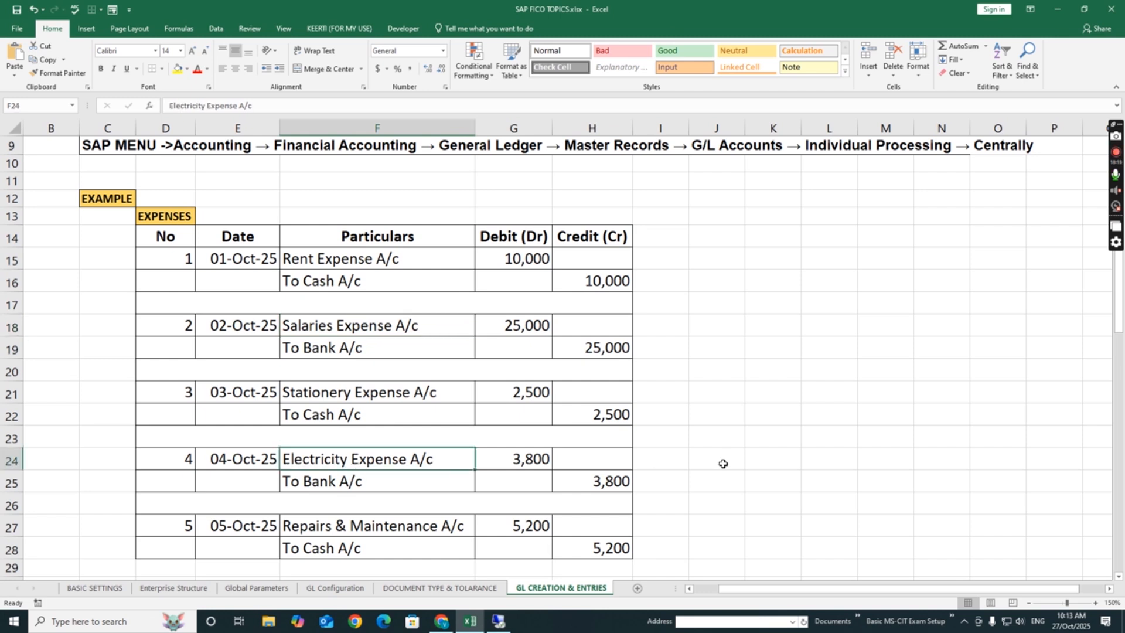
key("alt+Tab")
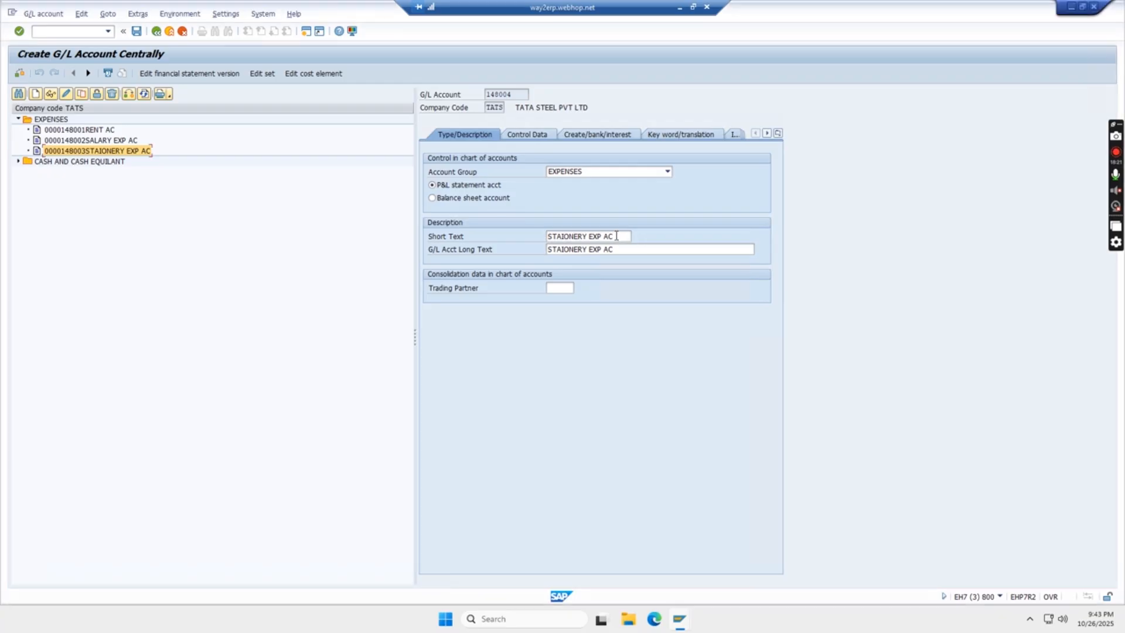
Set both the short text and the long text of account 148004 to ELECTRICITY EXP AC, and save the account.
left_click_drag(619, 236, 481, 233)
type("ELECTRICITY")
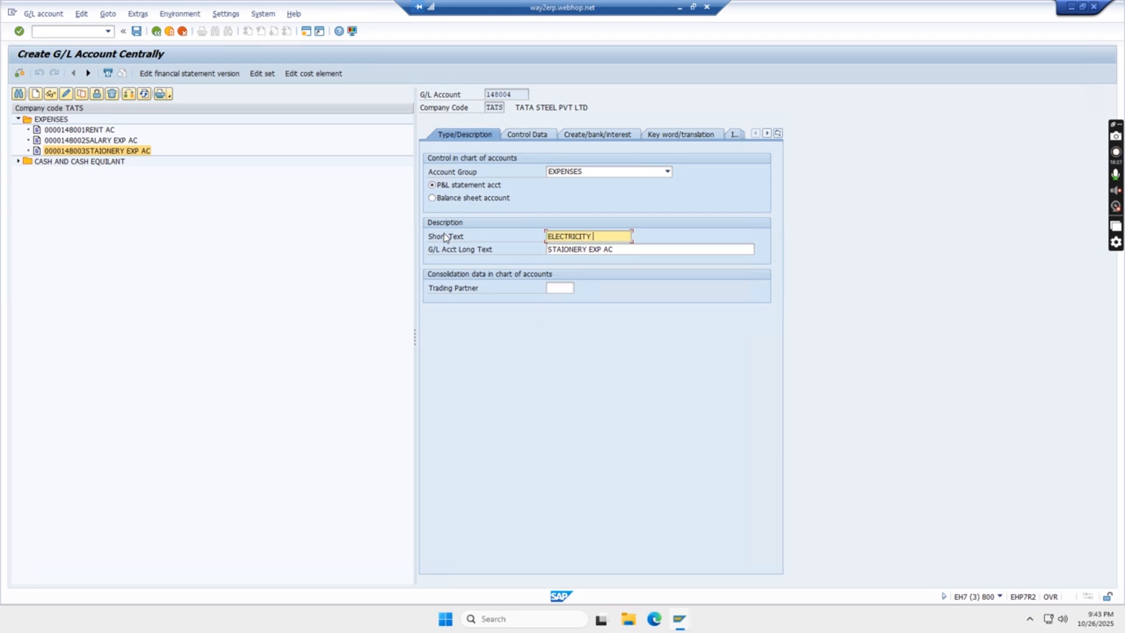
type("EXP AC")
left_click_drag(621, 238, 507, 238)
left_click_drag(630, 249, 491, 248)
key("ctrl+v")
key("Return")
left_click(135, 32)
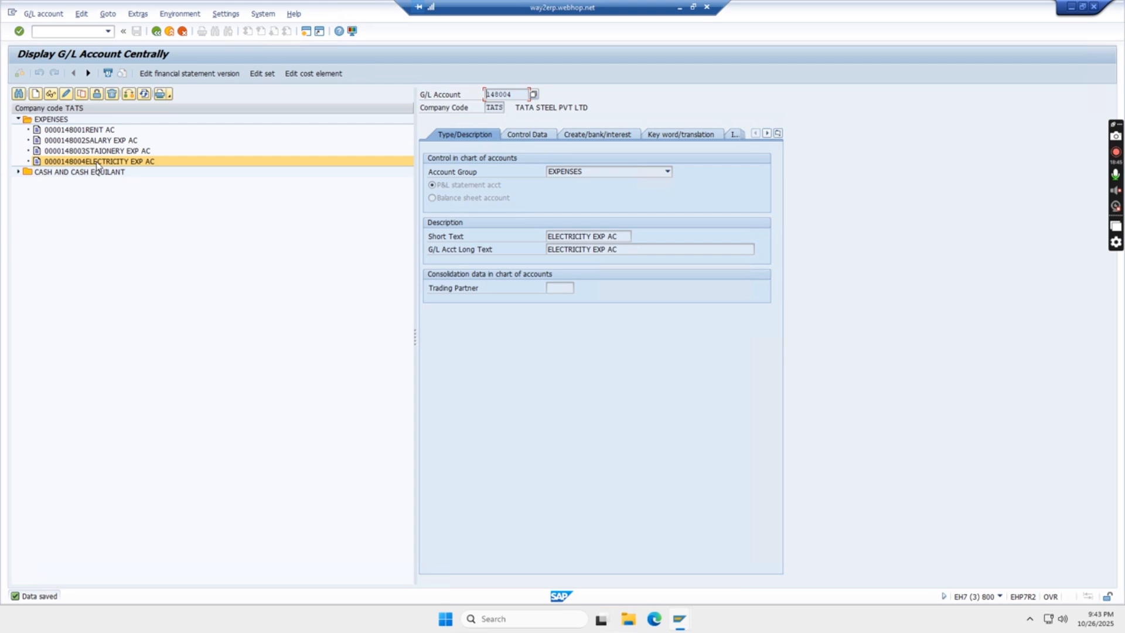
Copy electricity account 148004 as the template for new G/L account 148005 in company code TATS.
left_click(98, 164)
right_click(97, 165)
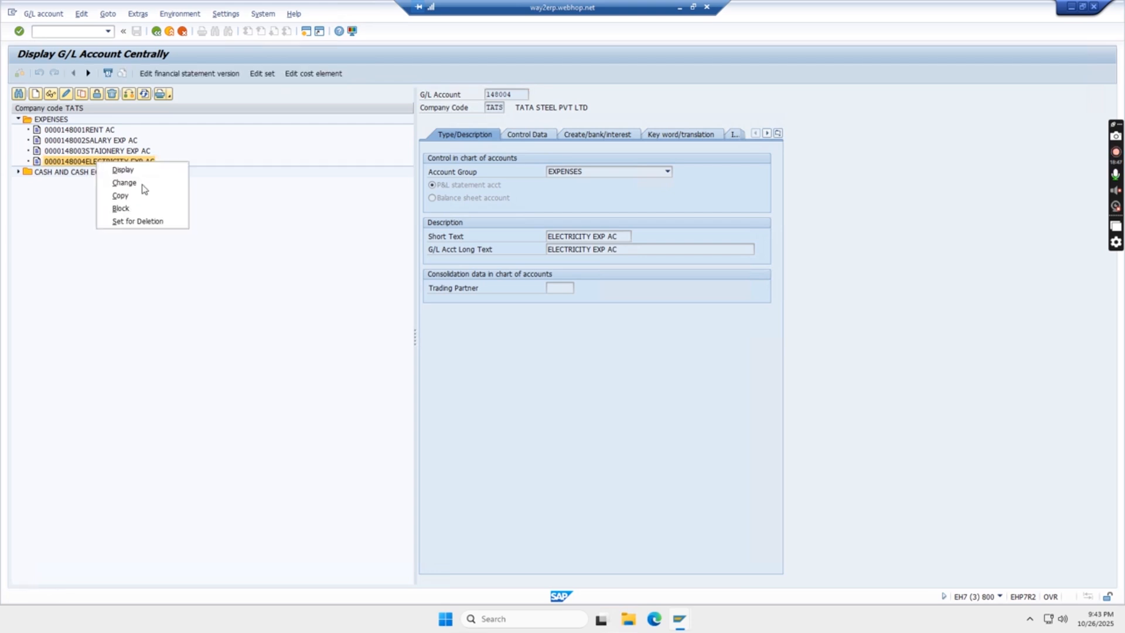
left_click(121, 195)
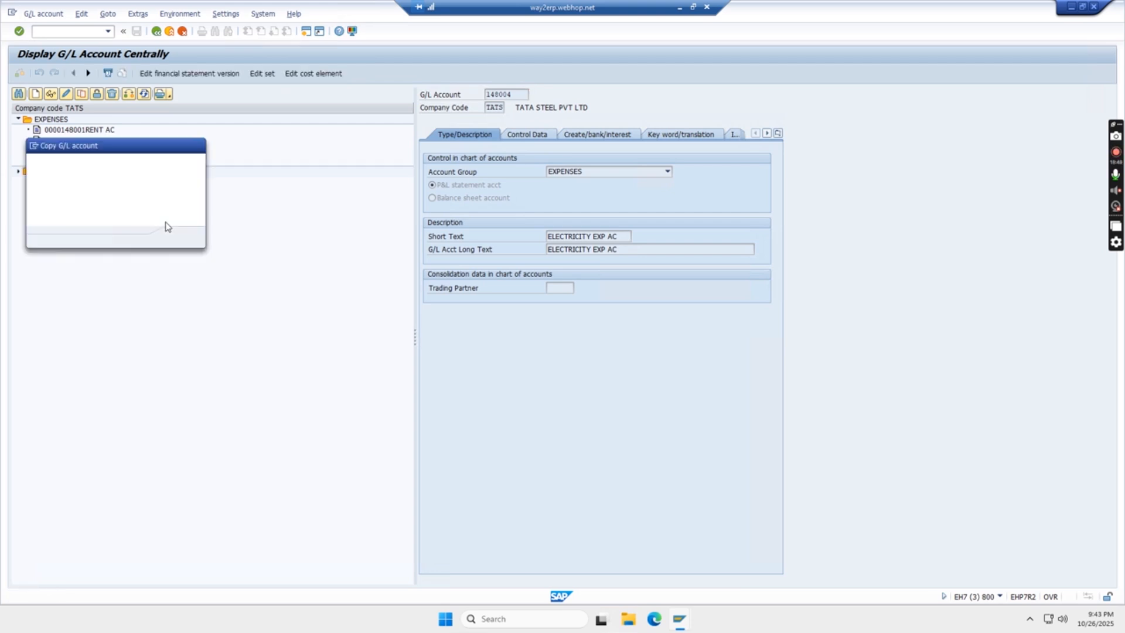
left_click(145, 190)
key("BackSpace")
key("Return")
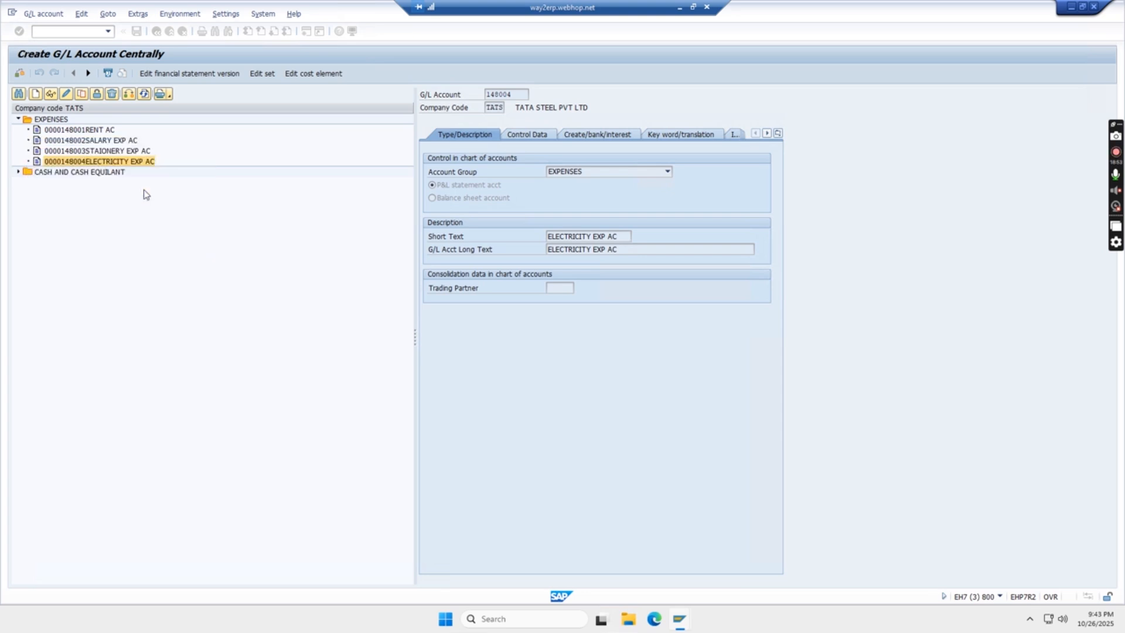
Set both the short text and the long text of account 148005 to REP & MAINTAINCE AC, and save the account.
left_click(619, 236)
key("ctrl+a")
key("BackSpace")
type("R")
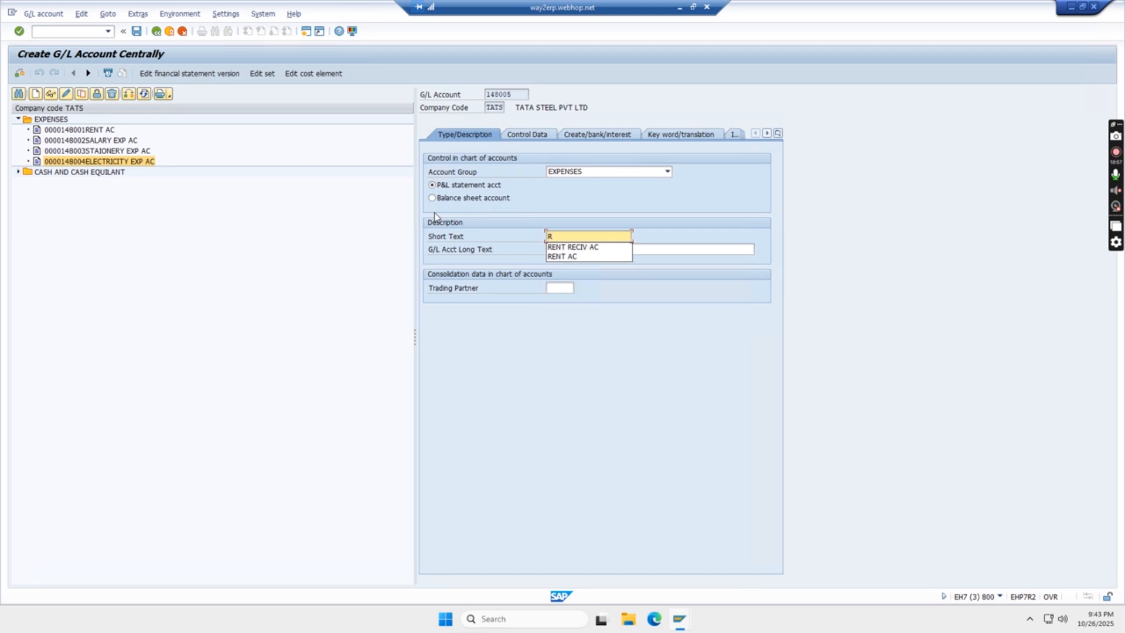
type("EP & MAINTAINCE AC")
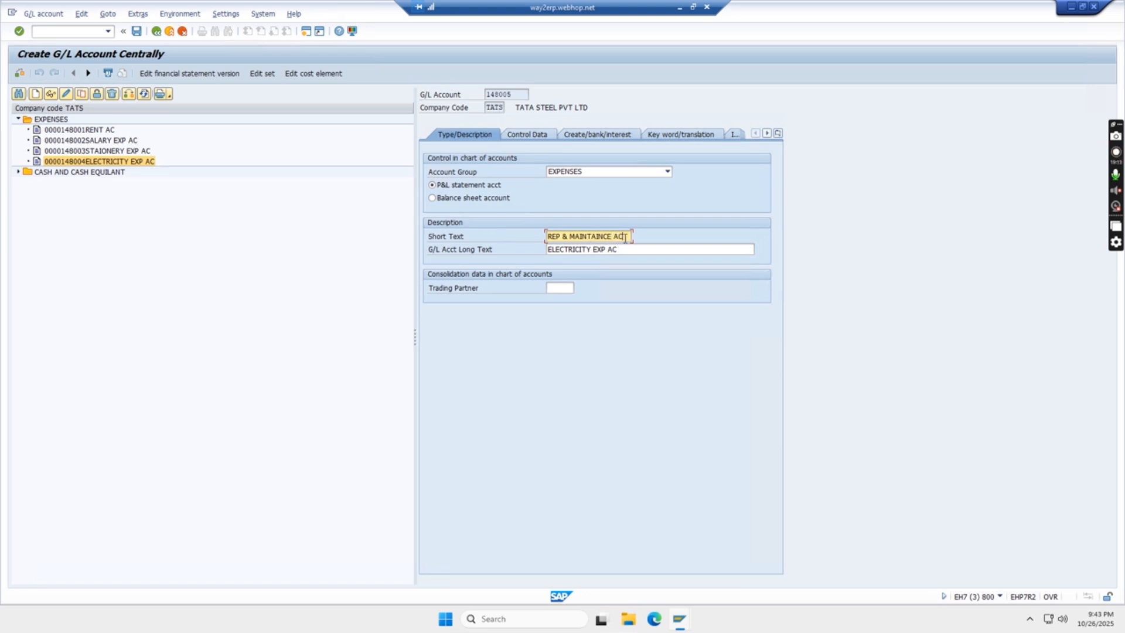
left_click_drag(625, 237, 499, 238)
left_click_drag(632, 252, 498, 249)
key("ctrl+v")
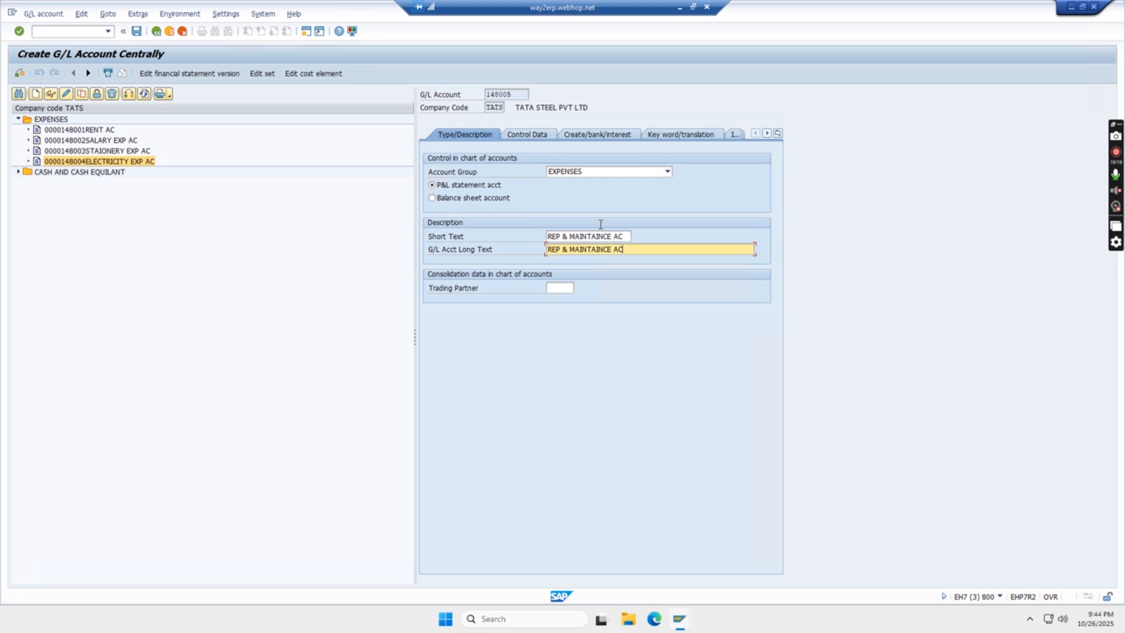
key("Return")
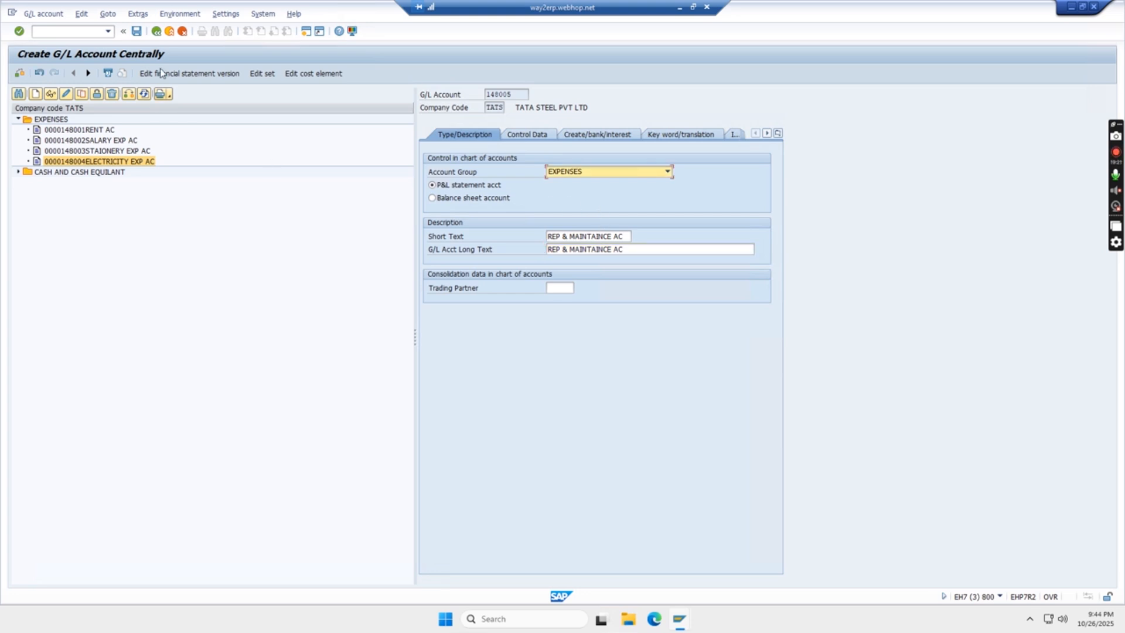
left_click(136, 32)
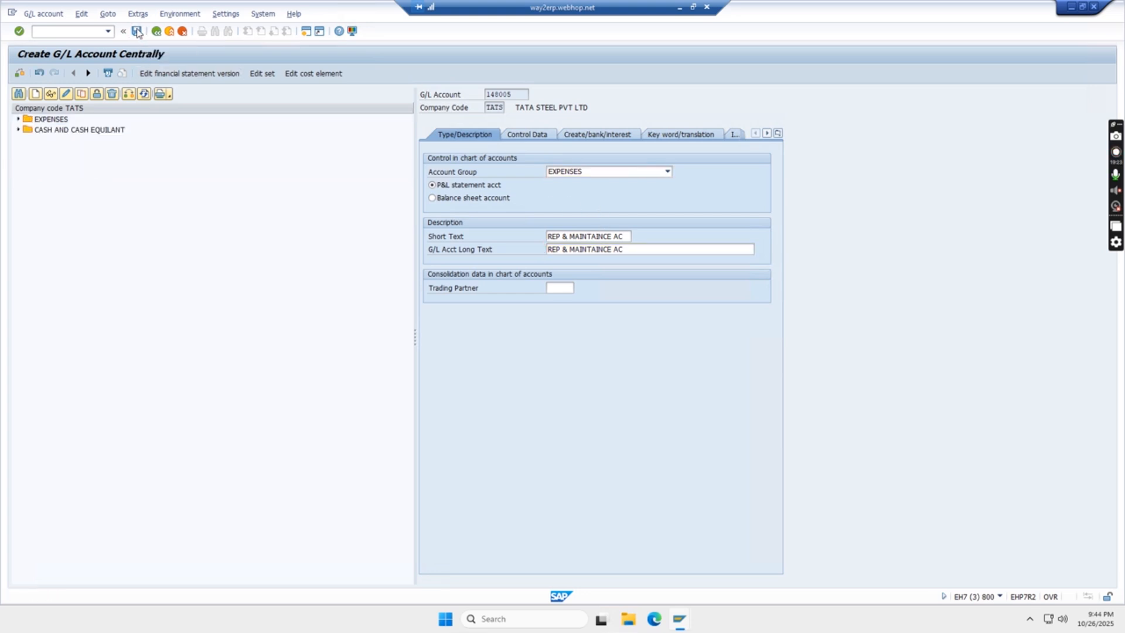
Copy cash account 255000 from the CASH AND CASH EQUILANT group as new G/L account 255001 in company code TATS.
left_click(18, 183)
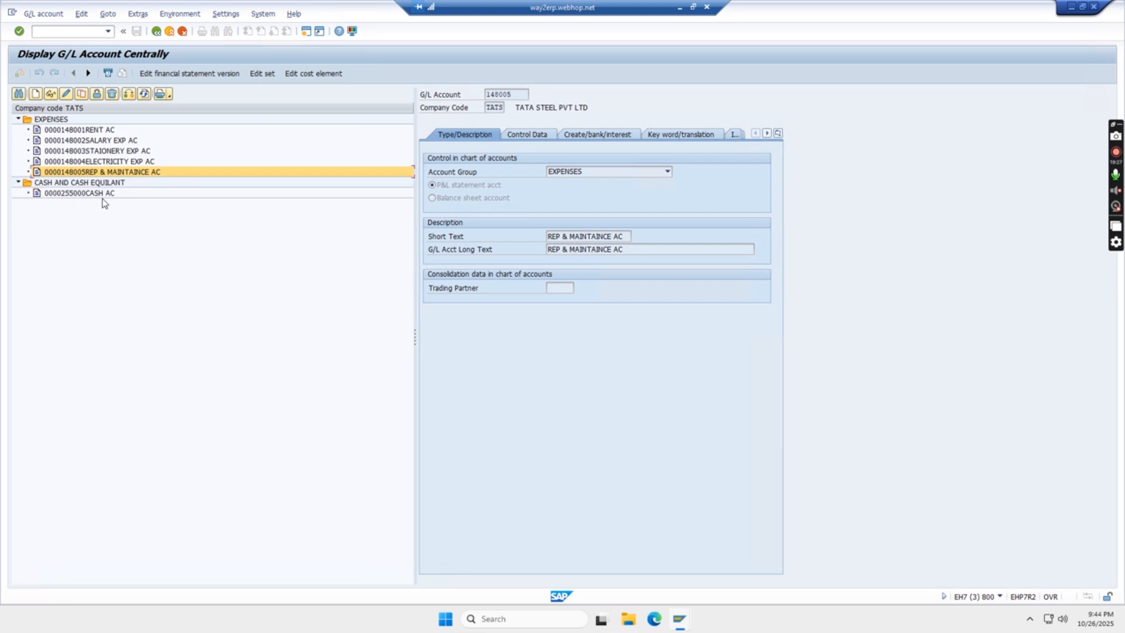
left_click(95, 195)
right_click(94, 196)
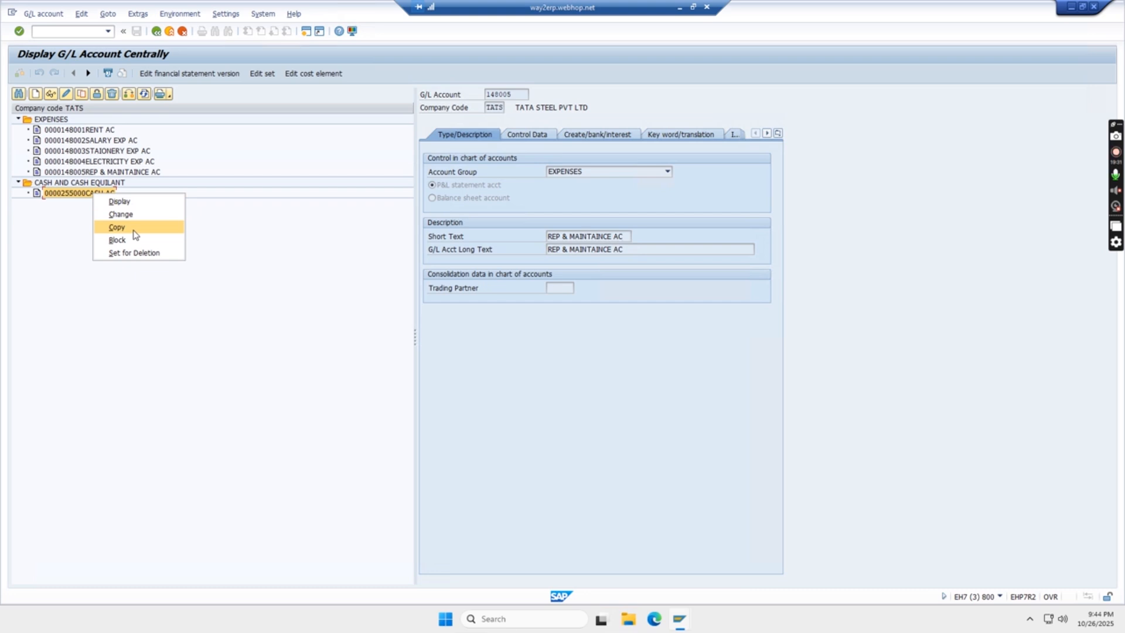
left_click(58, 230)
left_click(55, 193)
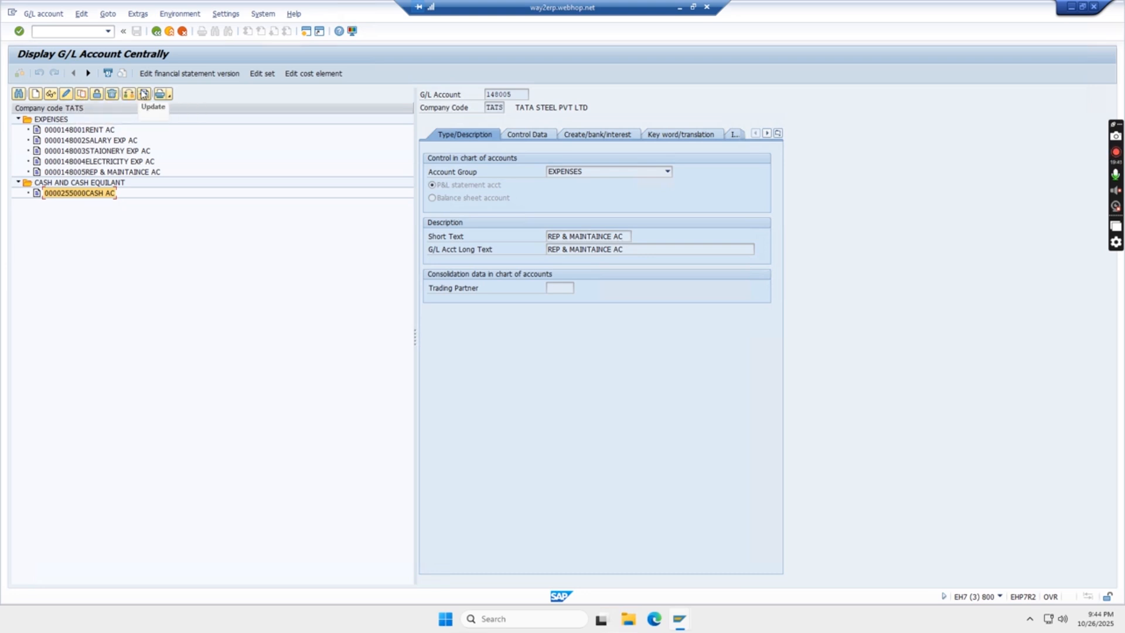
left_click(82, 96)
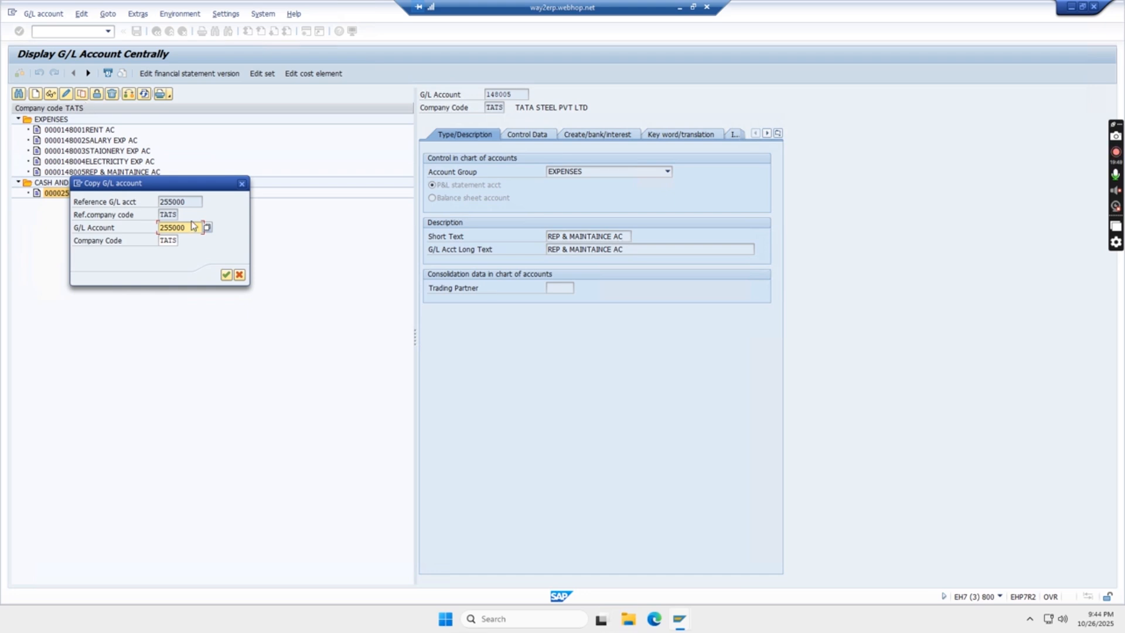
key("BackSpace")
type("1")
key("Return")
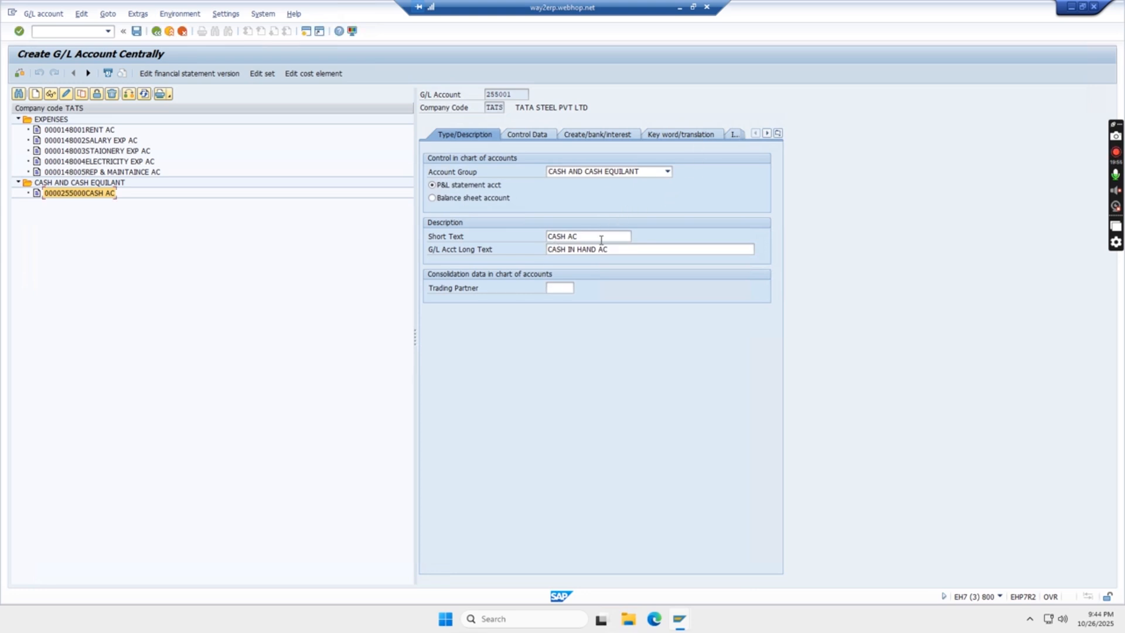
Set both the short text and the long text of account 255001 to ICICI BANK AC.
left_click_drag(602, 235, 515, 220)
key("BackSpace")
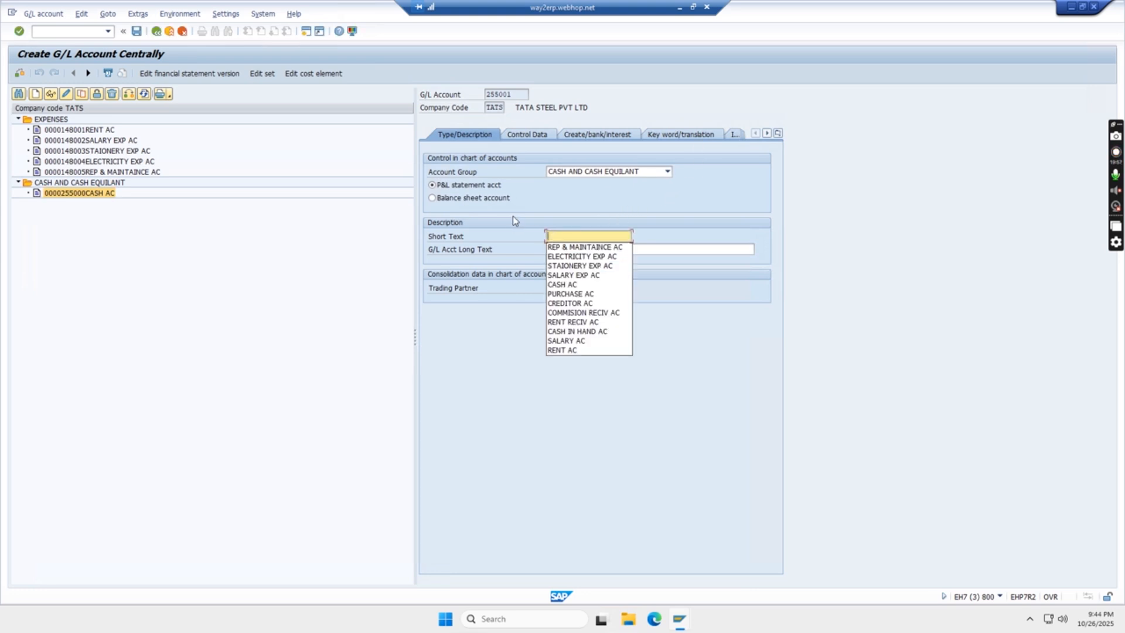
type("BANK")
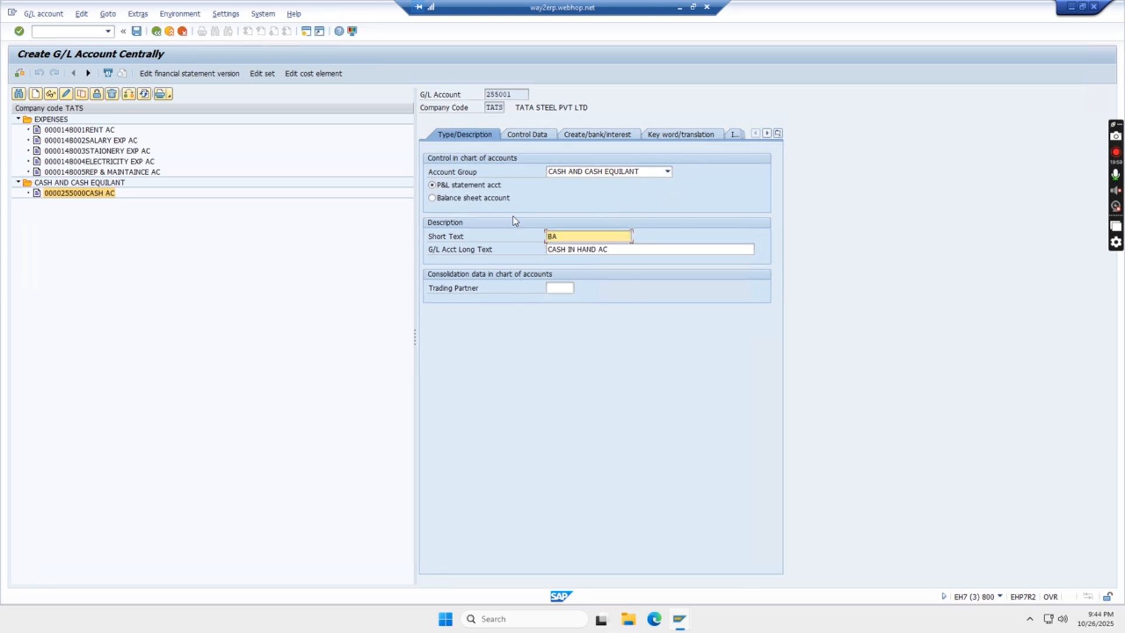
key("BackSpace")
key("BackSpace")
key("BackSpace")
key("BackSpace")
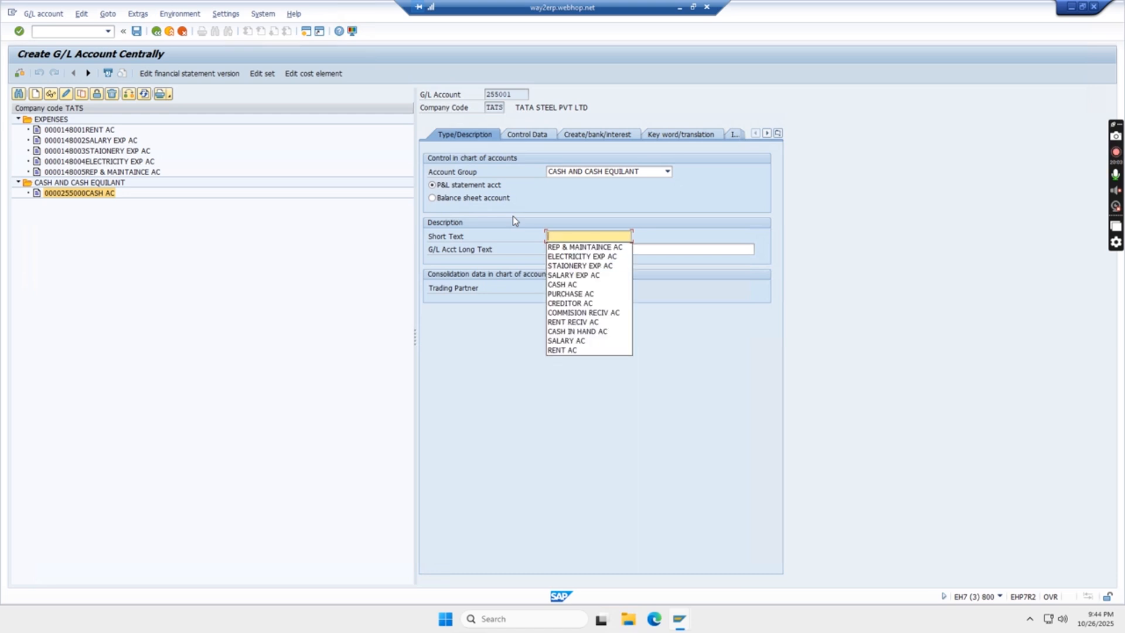
type("ICIC")
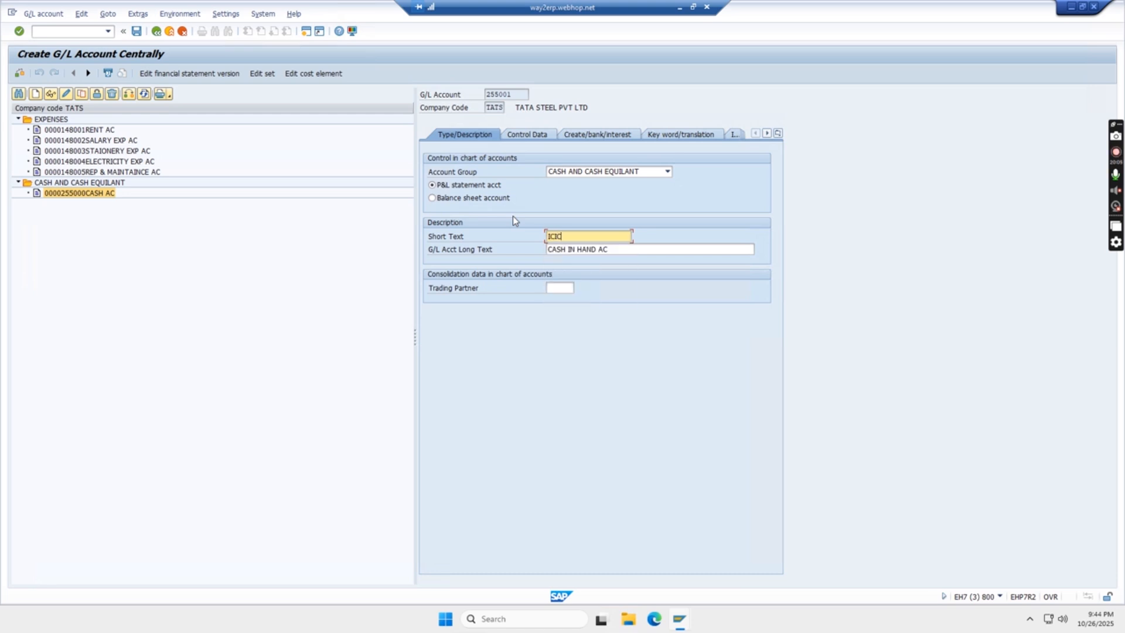
type("I BANK AC")
left_click_drag(599, 239, 480, 229)
left_click_drag(648, 250, 456, 251)
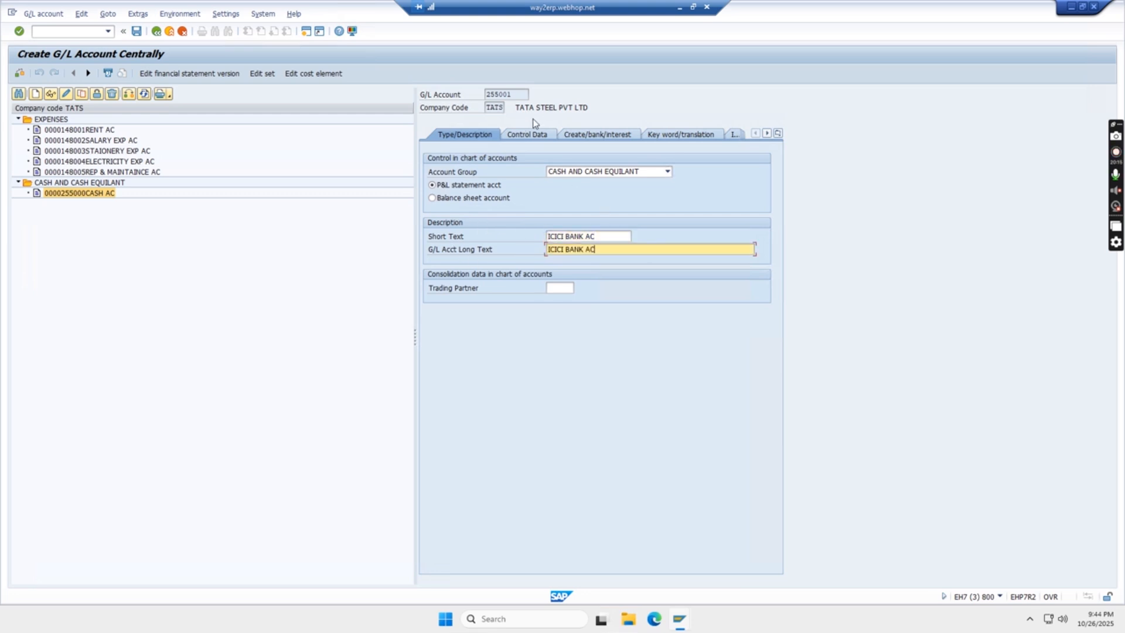
key("ctrl+v")
Set the bank account's field status group to G005, BANK ACCOUNT (OBLIGATORY VALUE DATE), and save the account.
left_click(529, 135)
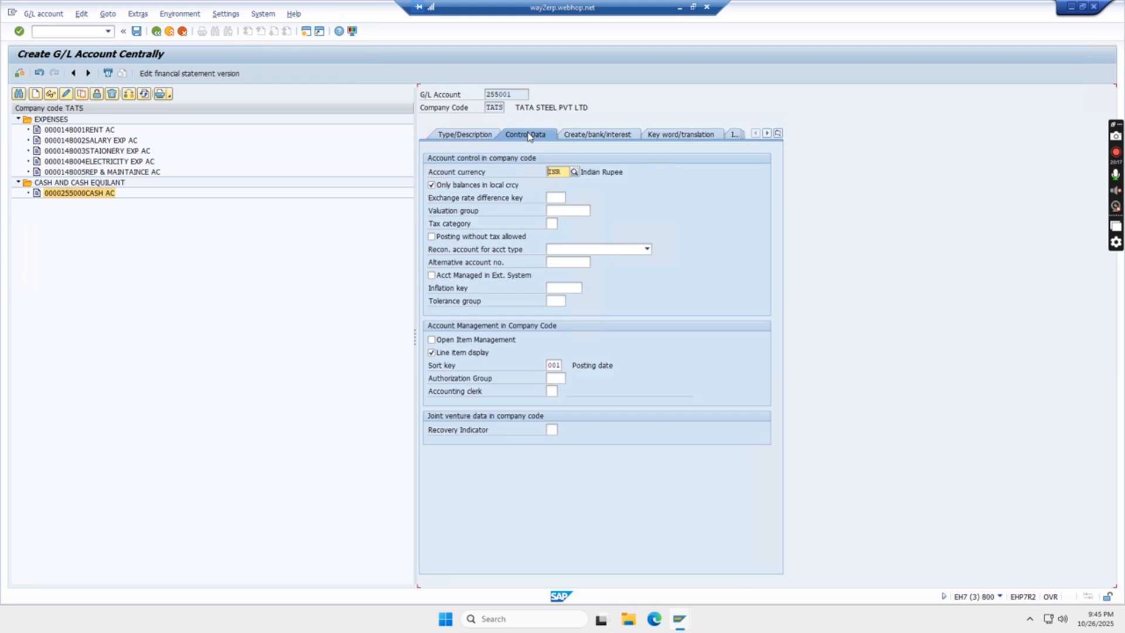
left_click(598, 135)
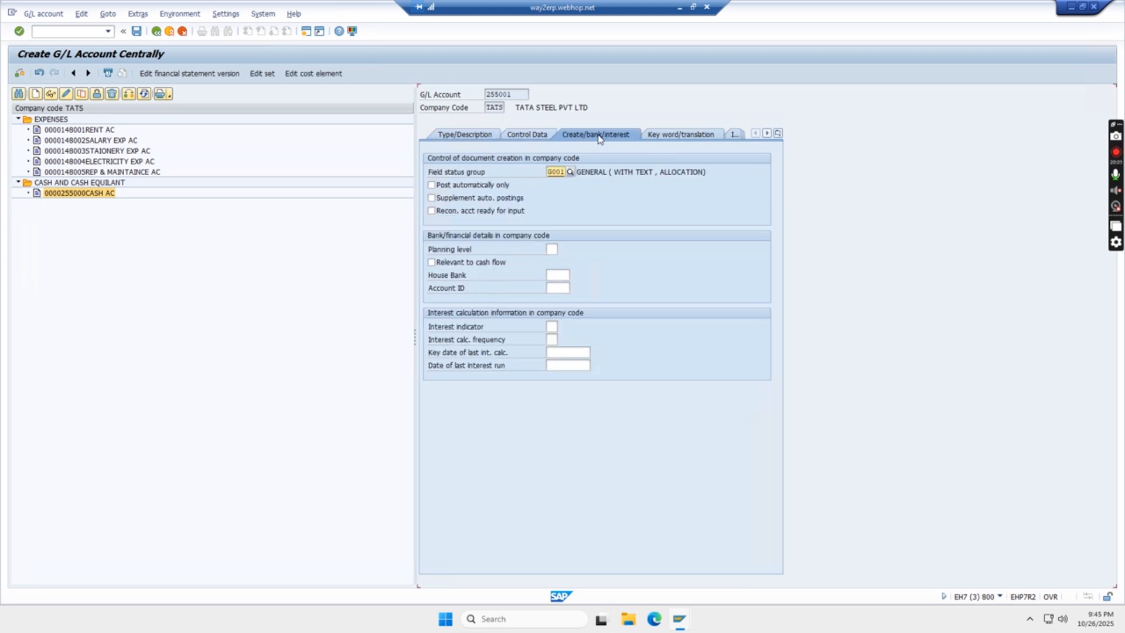
left_click(571, 171)
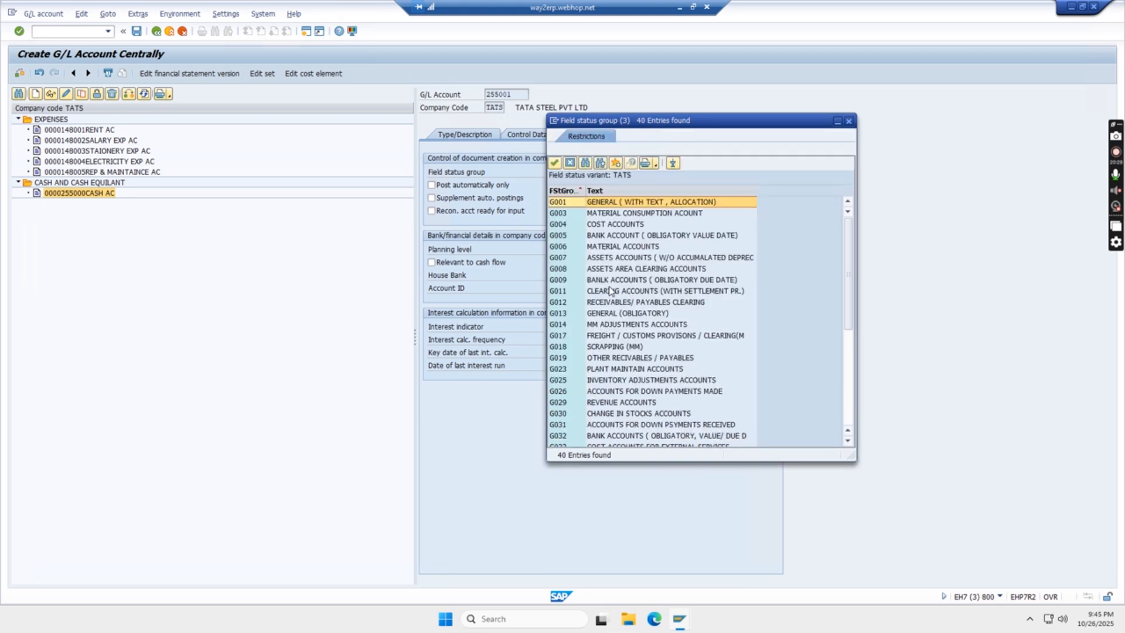
double_click(563, 237)
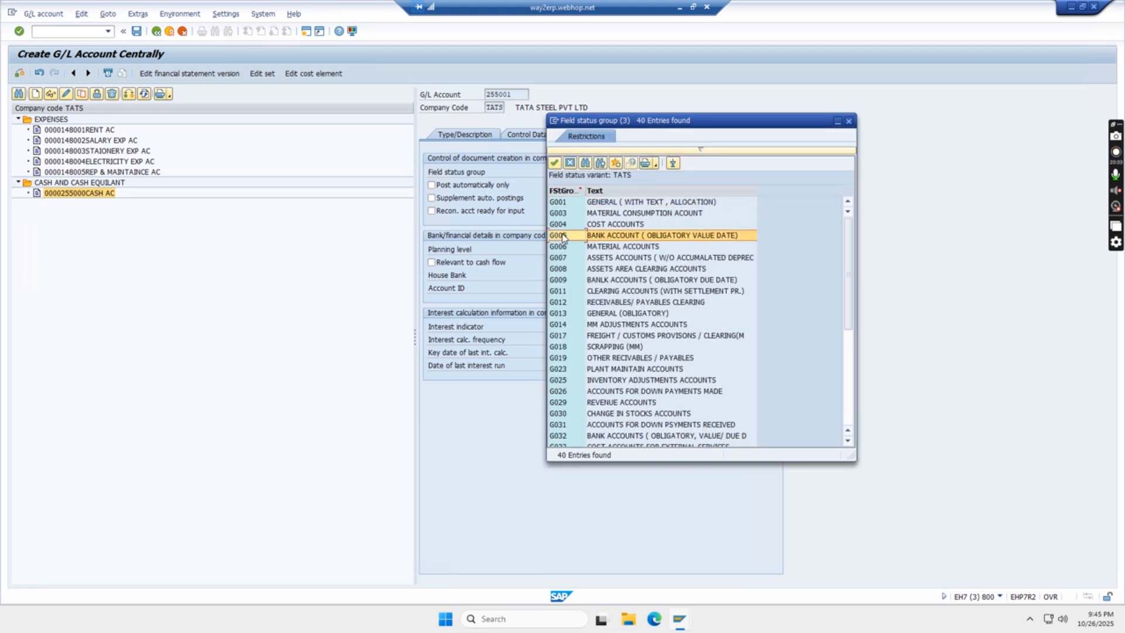
key("Return")
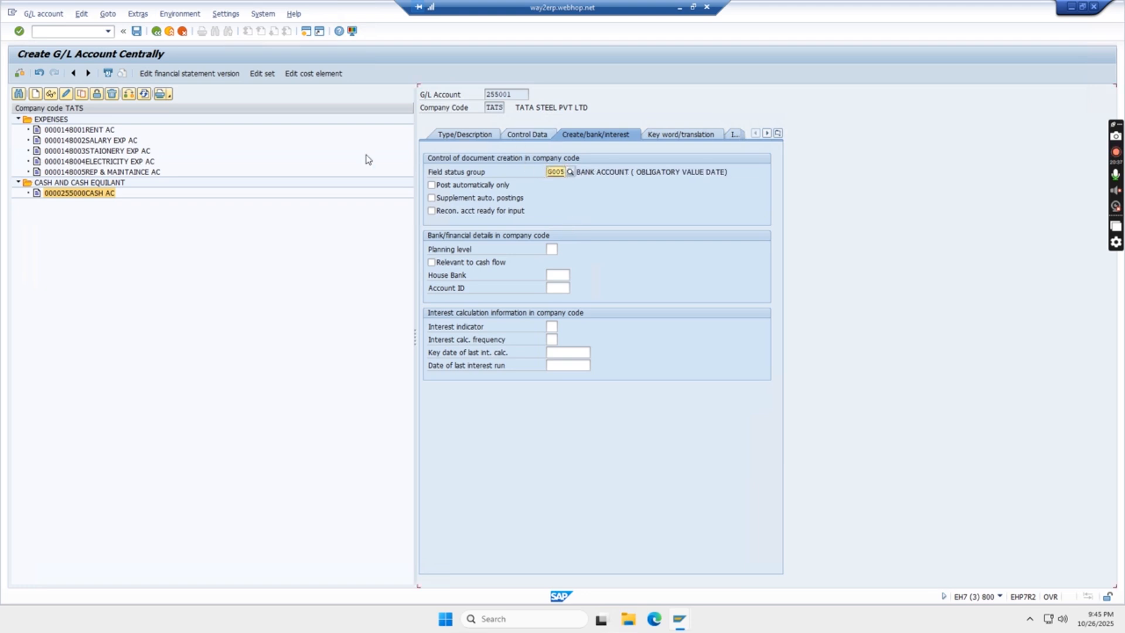
left_click(136, 32)
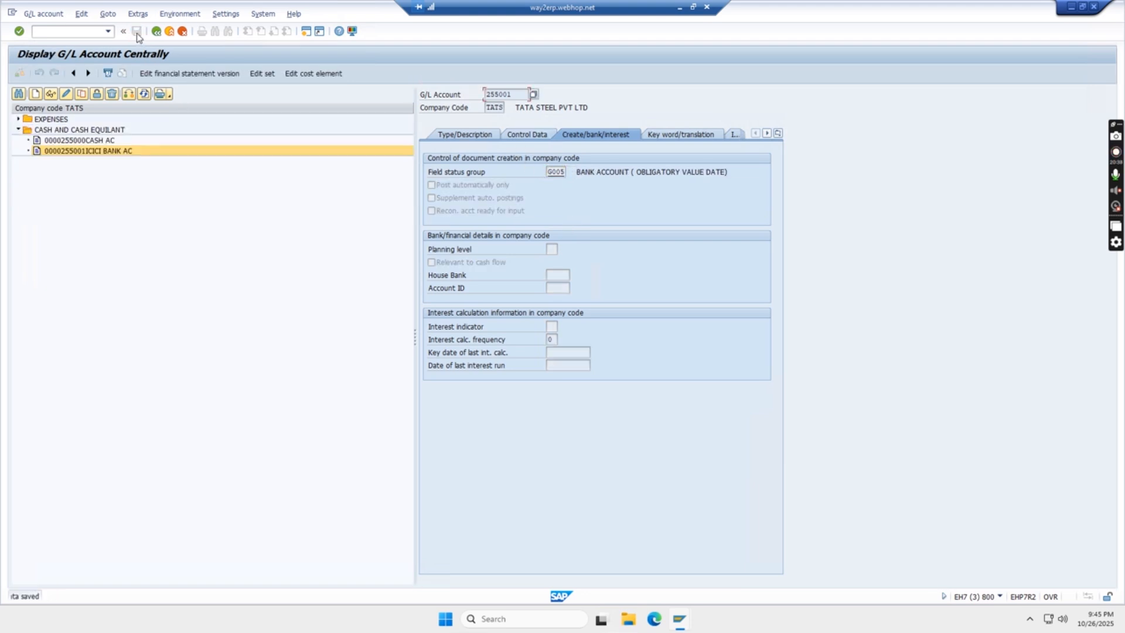
Turn off the account navigation tree in the hierarchy display settings and restart transaction FS00 so the setting takes effect.
left_click(18, 130)
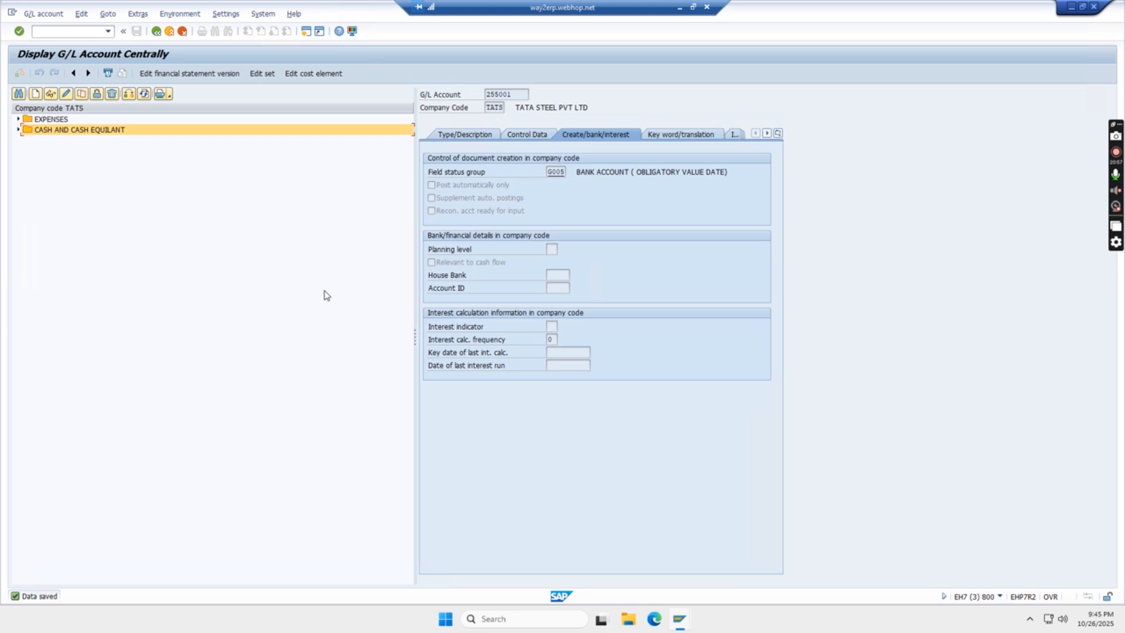
left_click(216, 21)
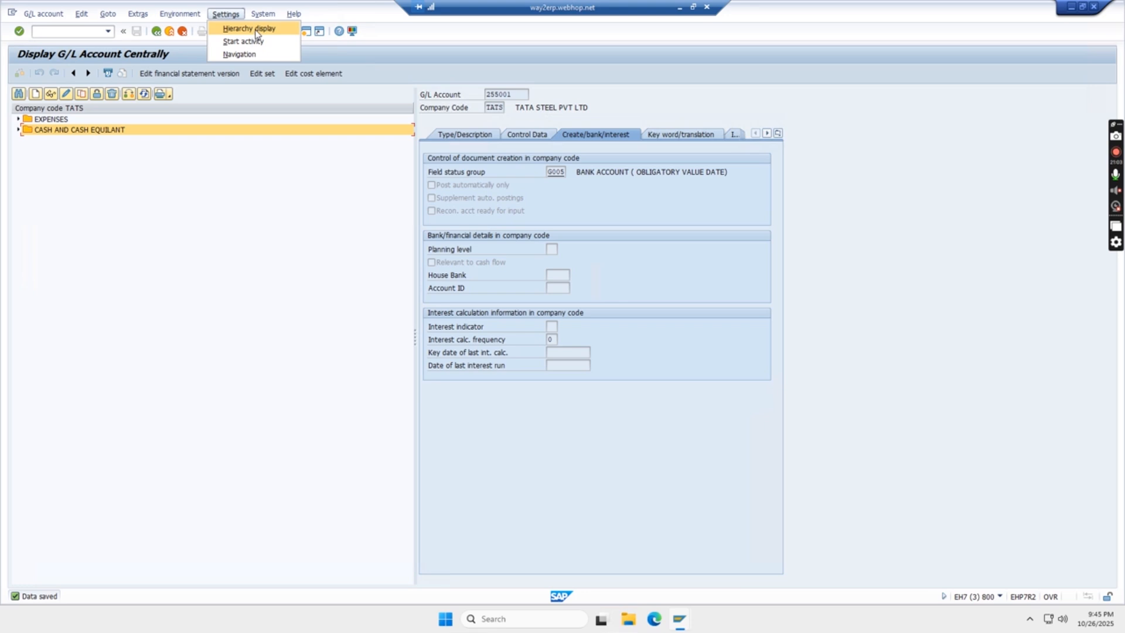
left_click(255, 30)
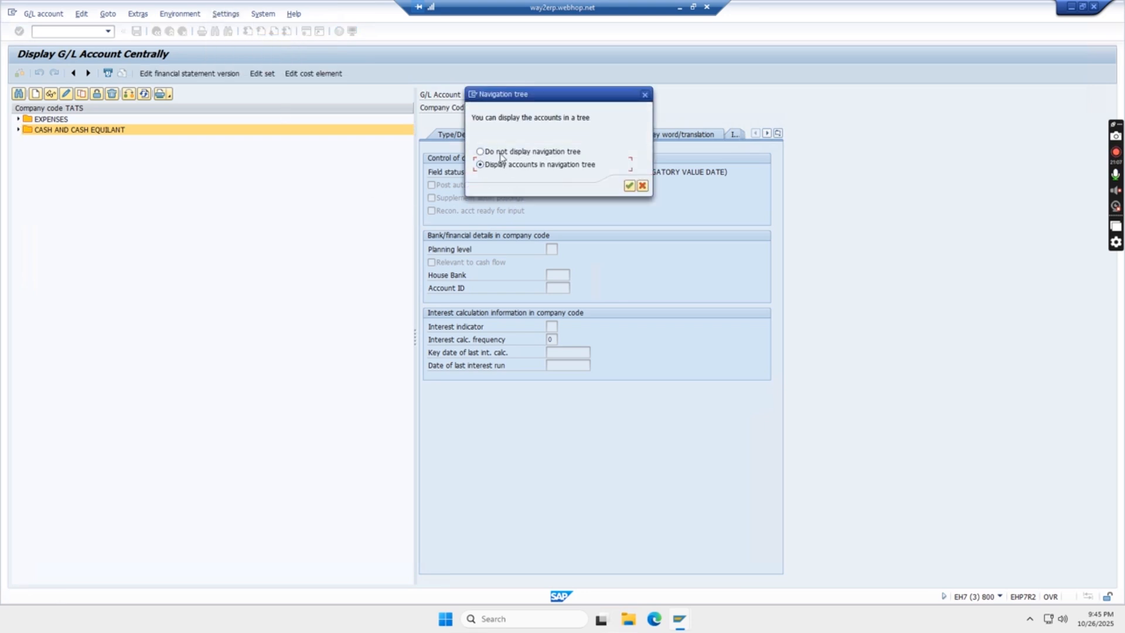
left_click(480, 151)
left_click(629, 186)
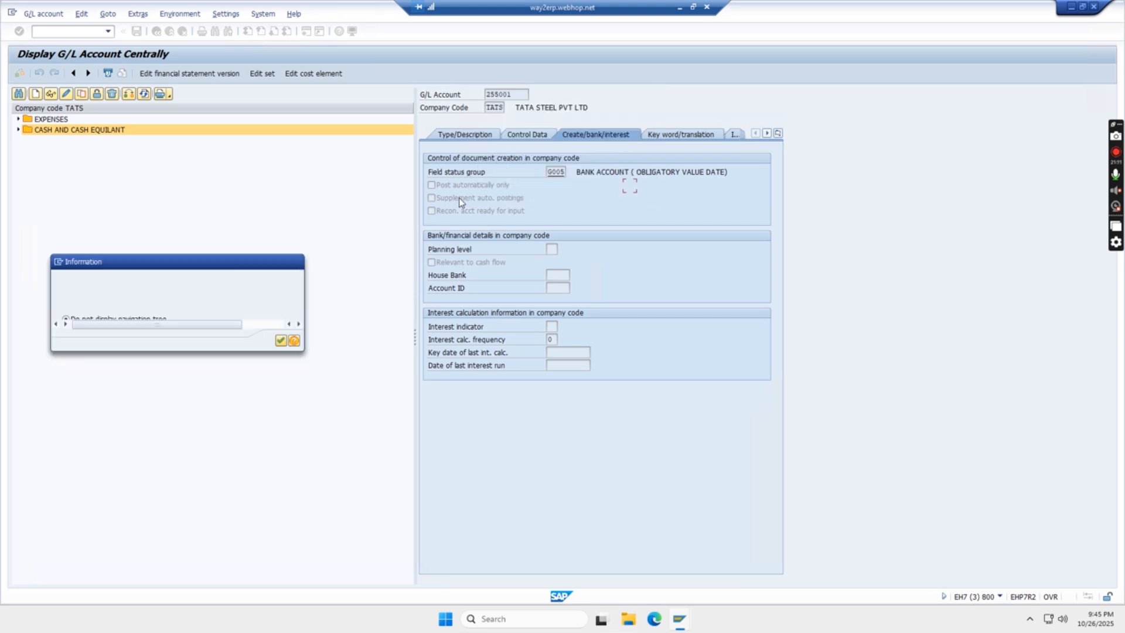
left_click(281, 341)
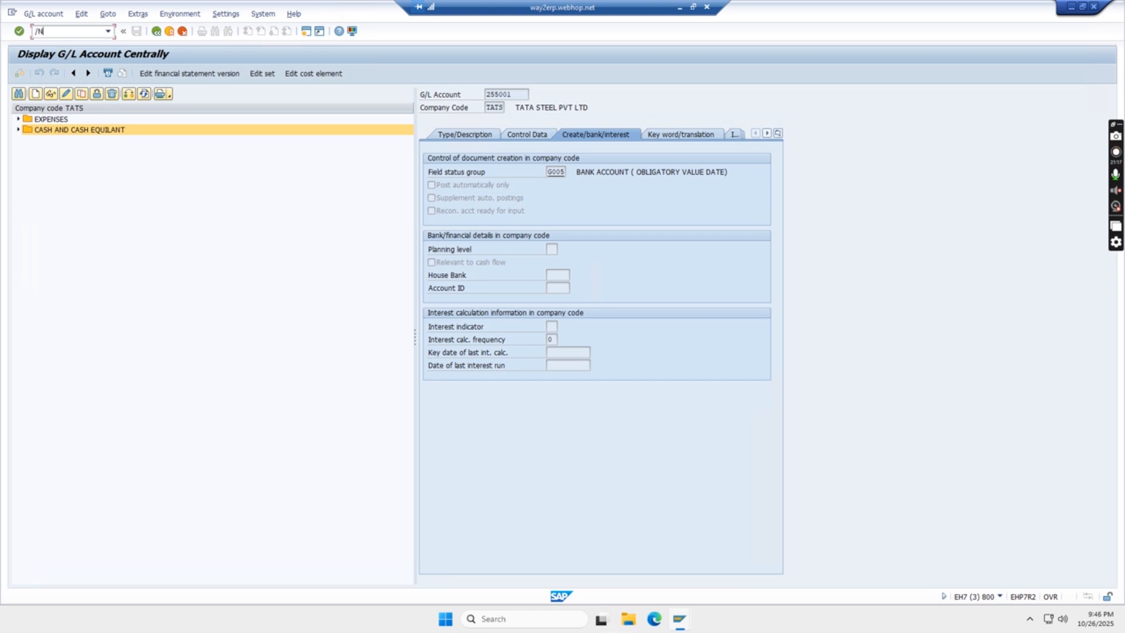
left_click(41, 31)
type("/N")
key("Return")
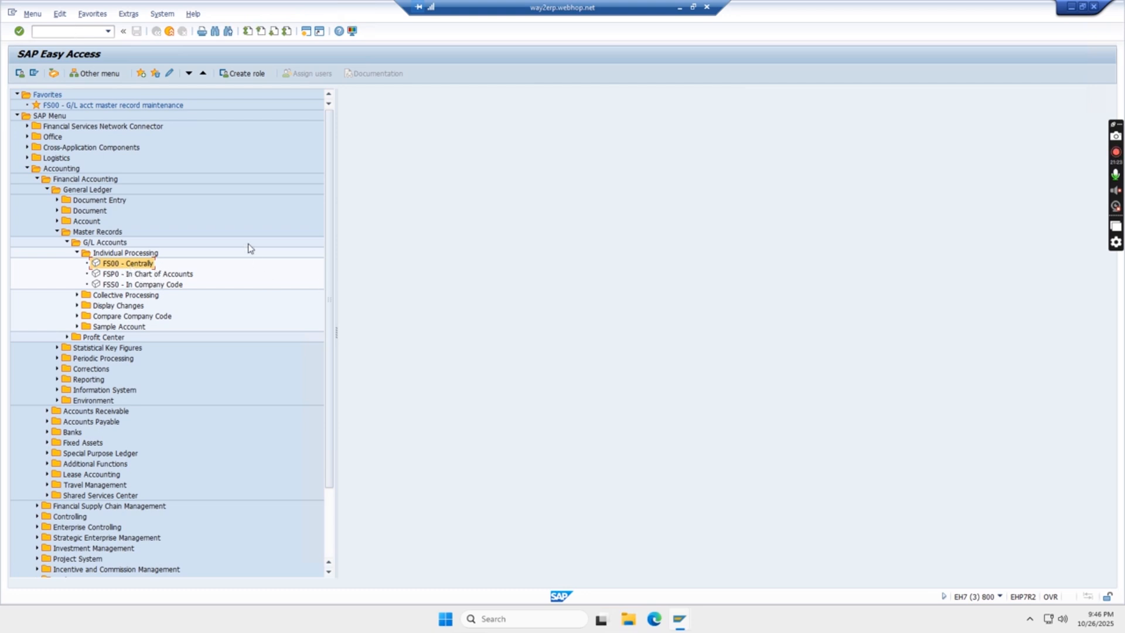
double_click(130, 266)
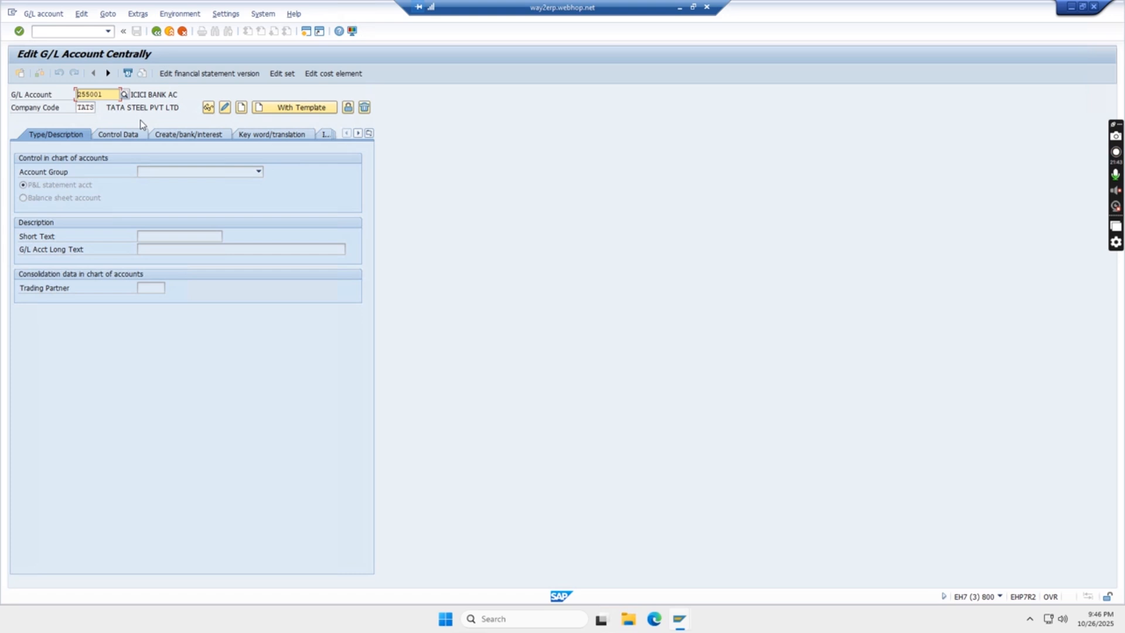
Display account 255001 in company code TATS and review its description, control data and bank/interest details.
left_click(208, 108)
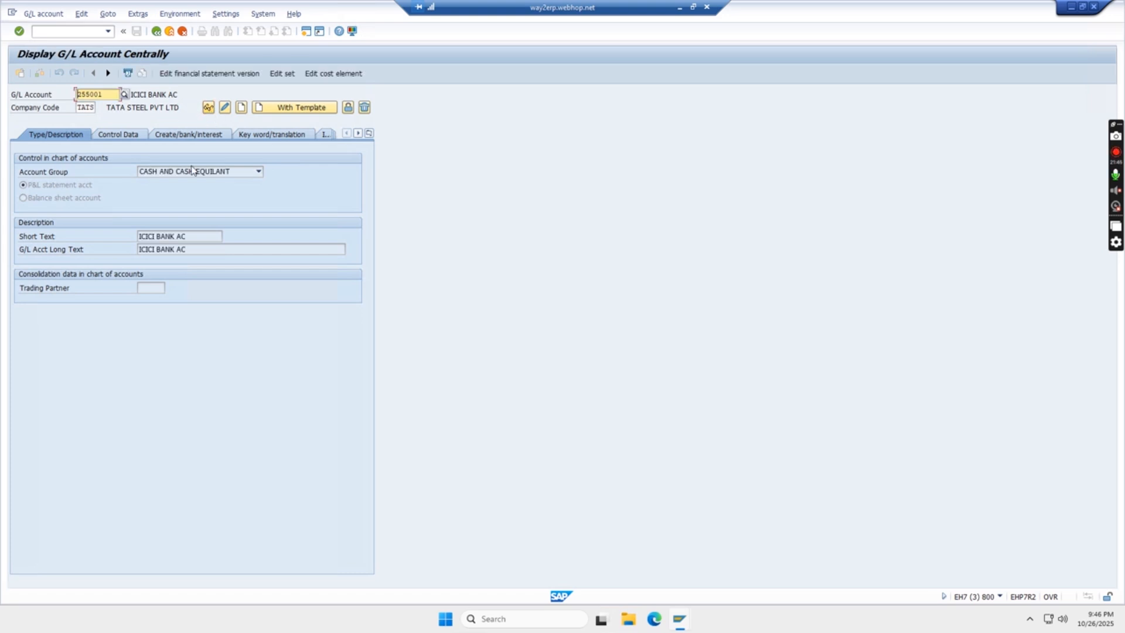
left_click(118, 135)
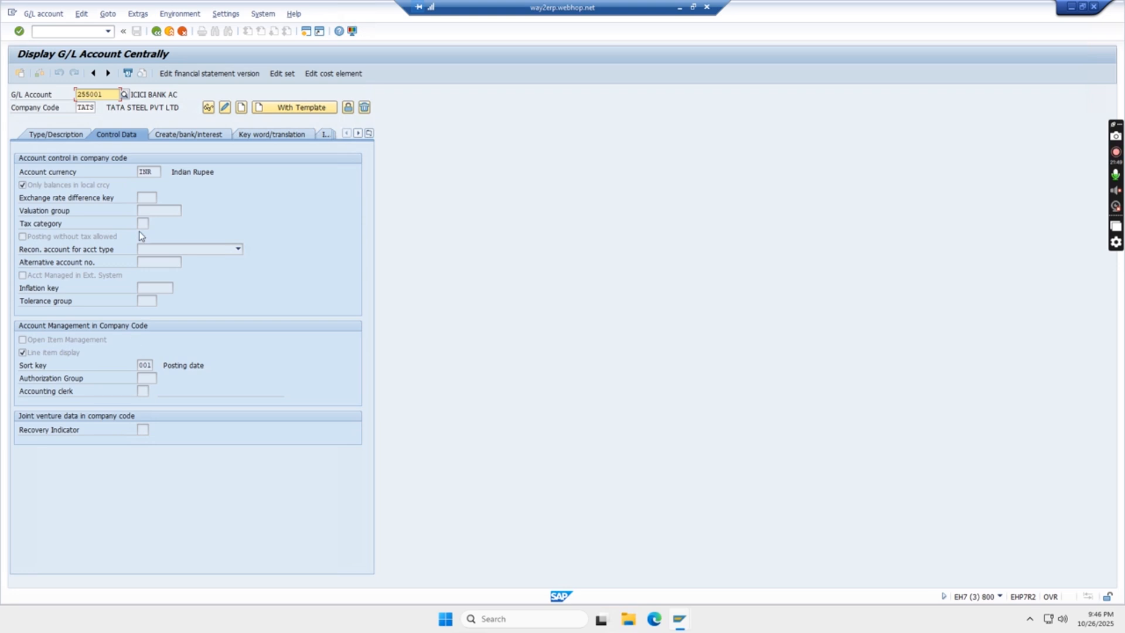
left_click(182, 136)
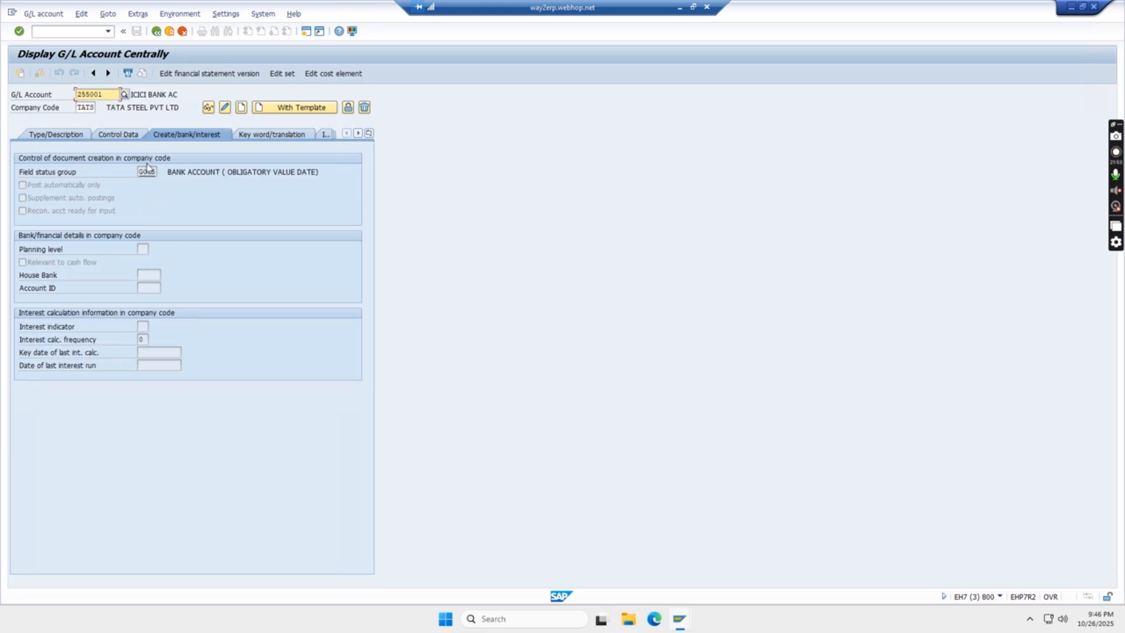
left_click(55, 136)
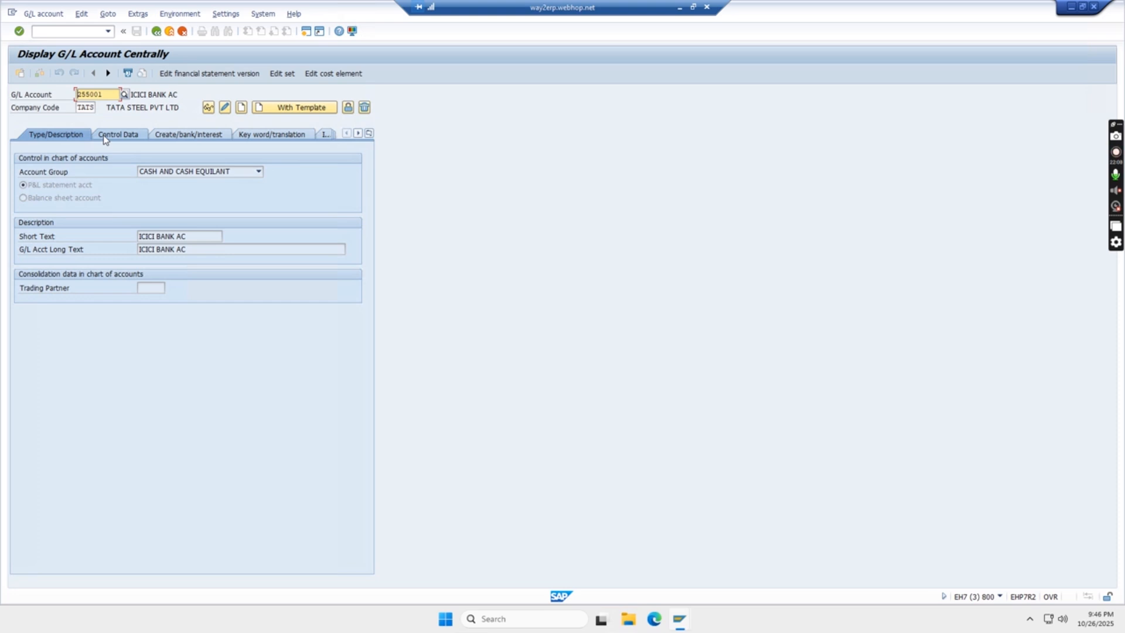
Try to create account 255001 in company code TATS without a template, and look through the available account groups.
left_click(241, 108)
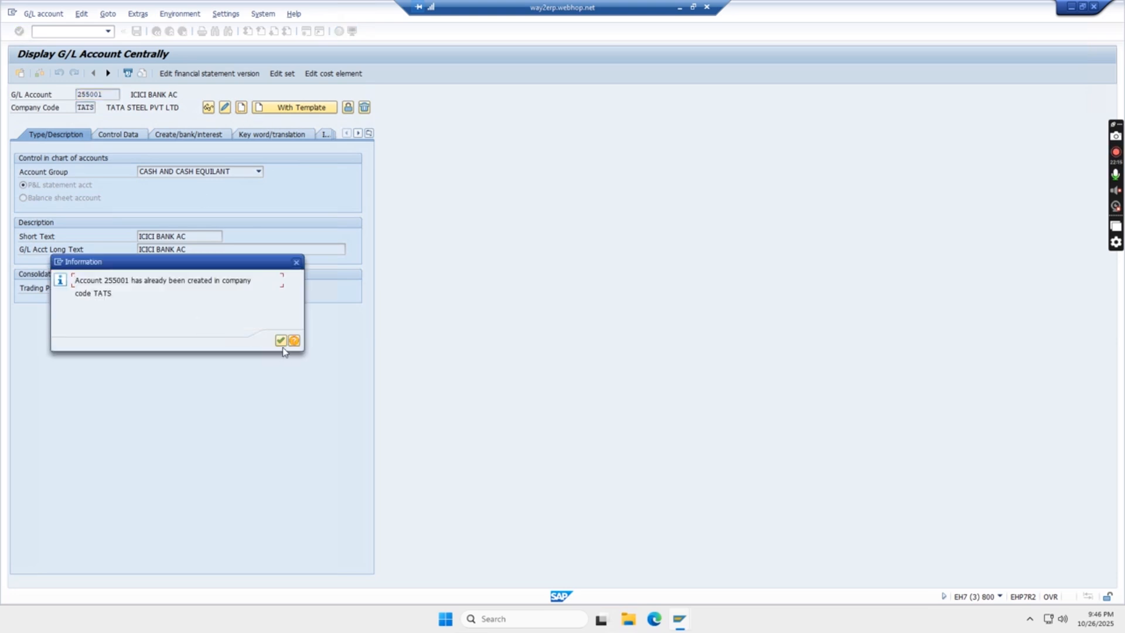
left_click(281, 340)
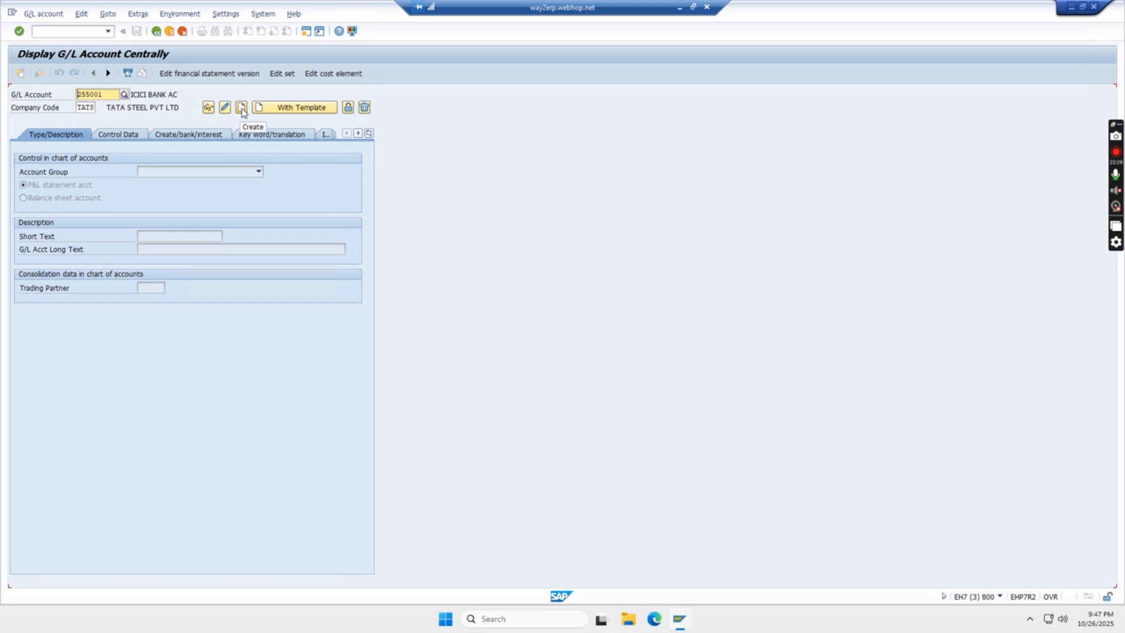
left_click(258, 172)
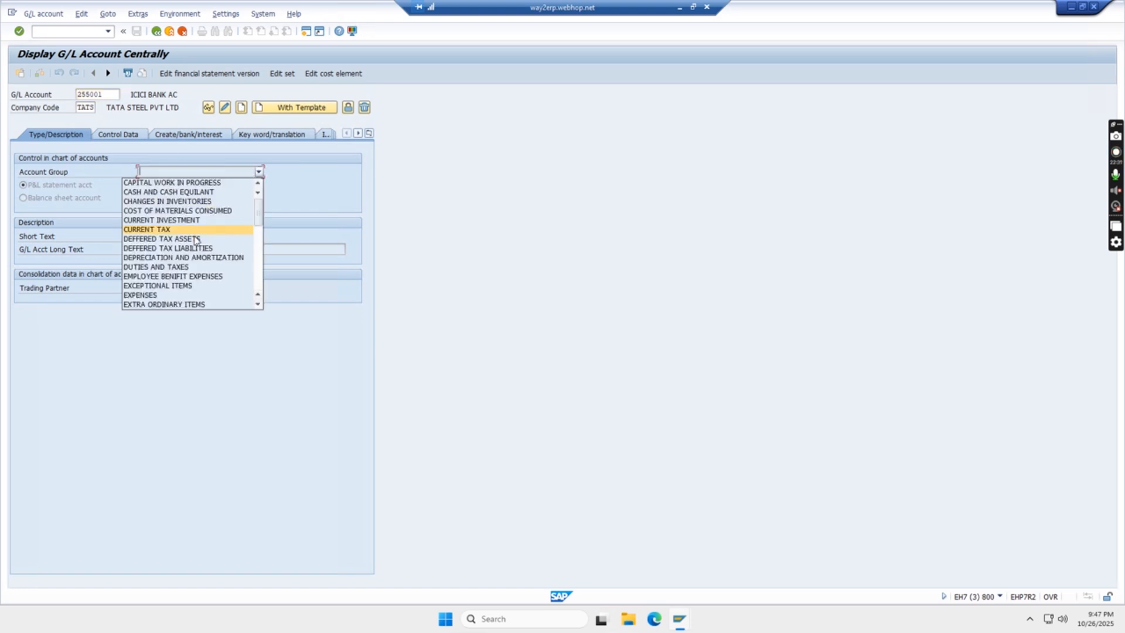
left_click(307, 202)
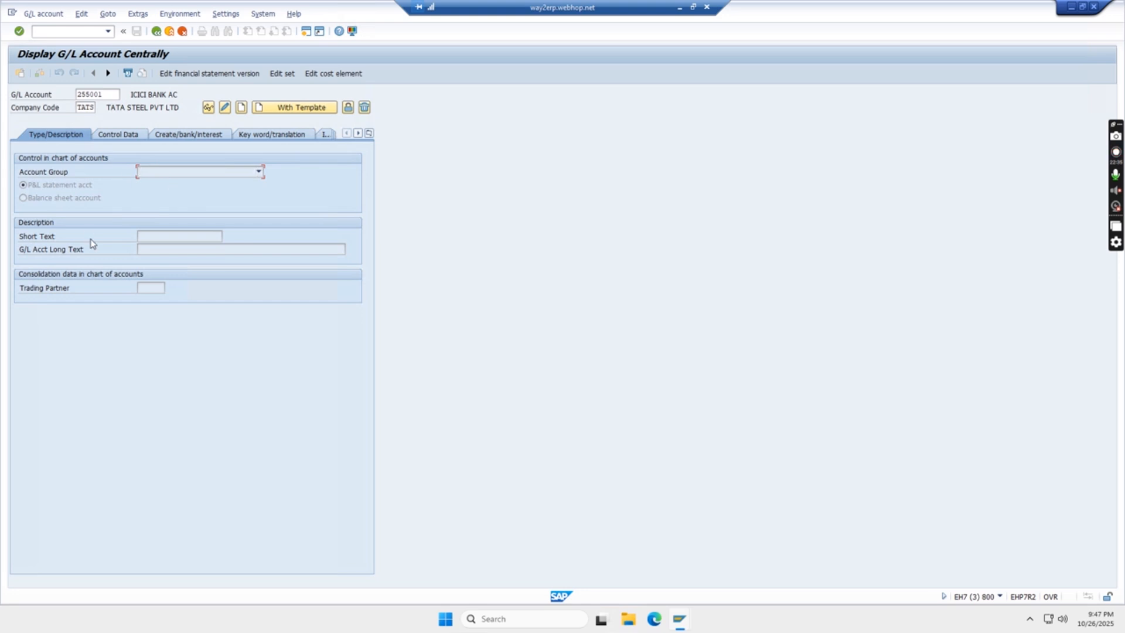
Set the hierarchy display to show accounts in the navigation tree and restart transaction FS00.
left_click(224, 18)
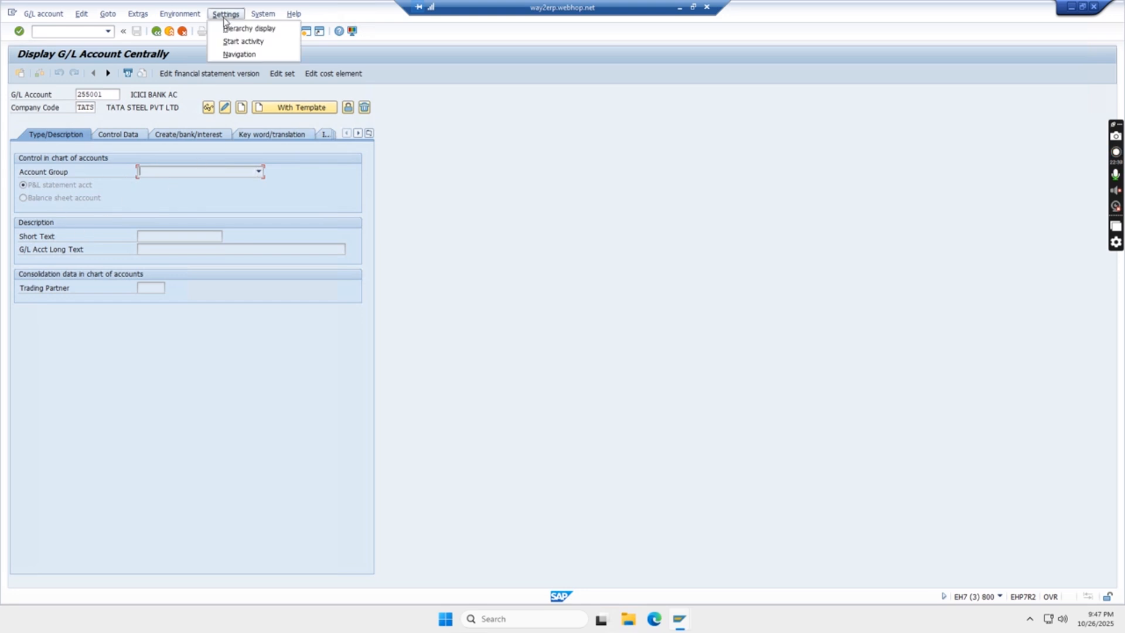
left_click(264, 29)
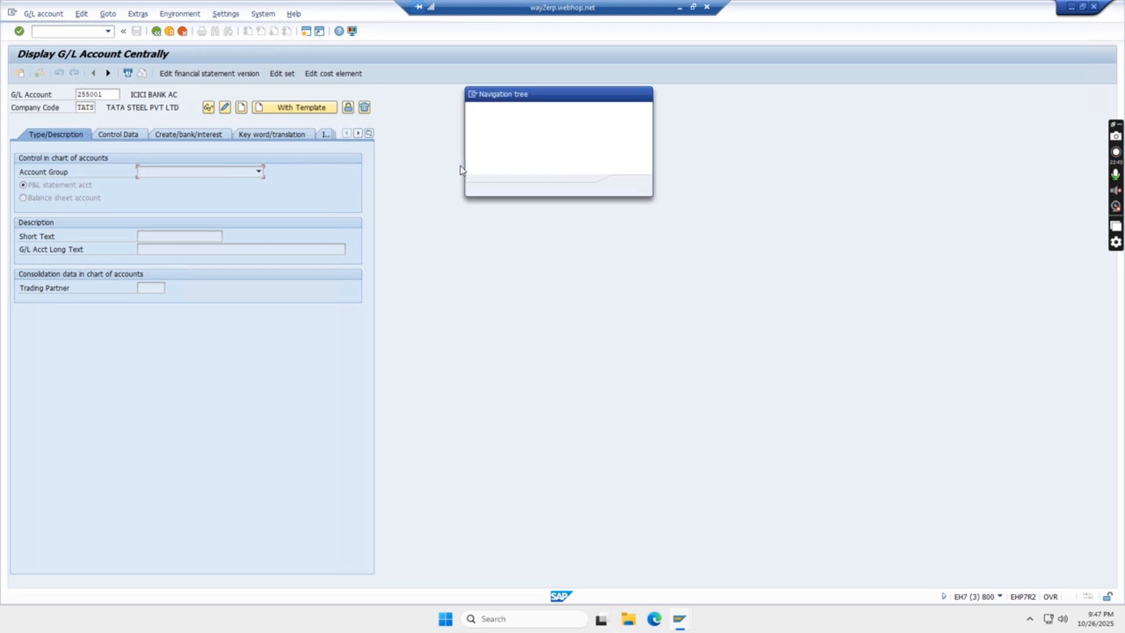
left_click(479, 165)
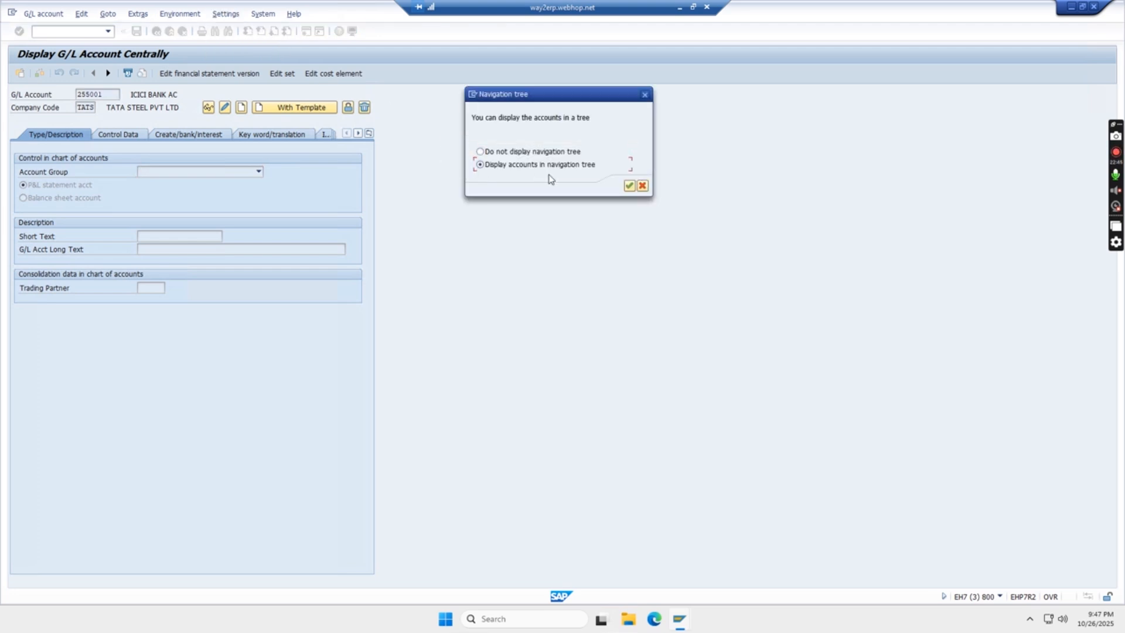
left_click(629, 186)
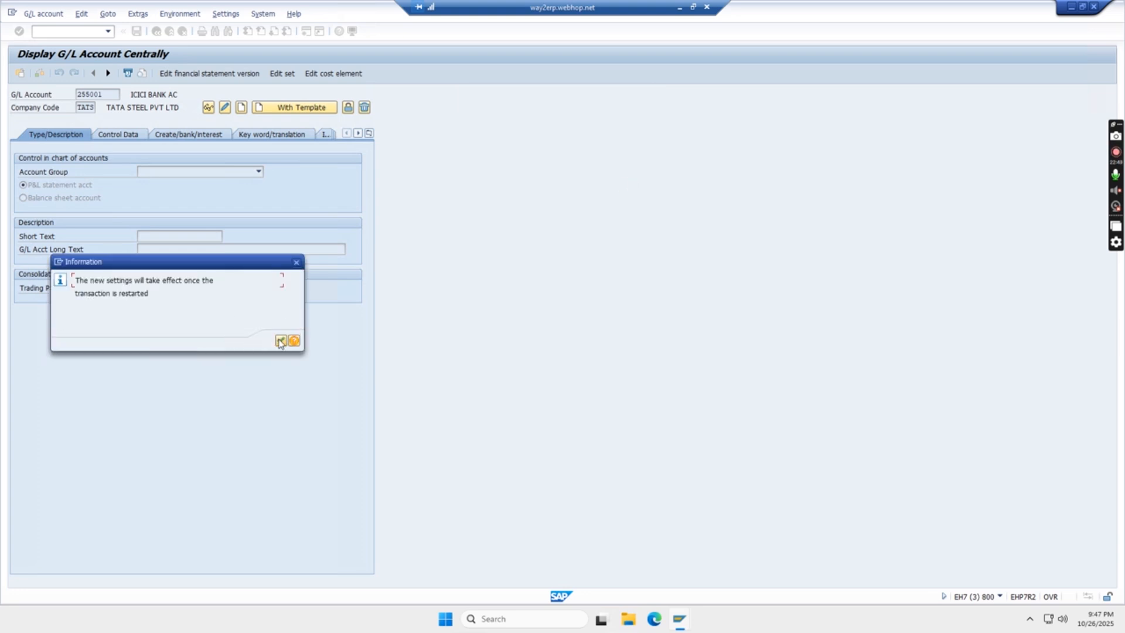
left_click(280, 341)
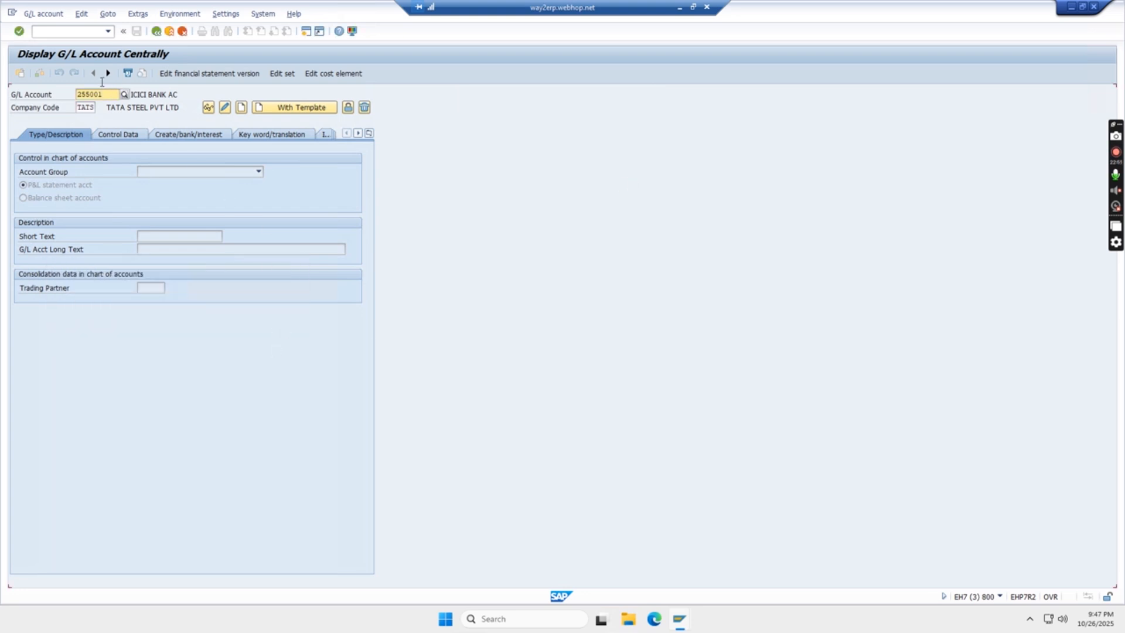
left_click(77, 33)
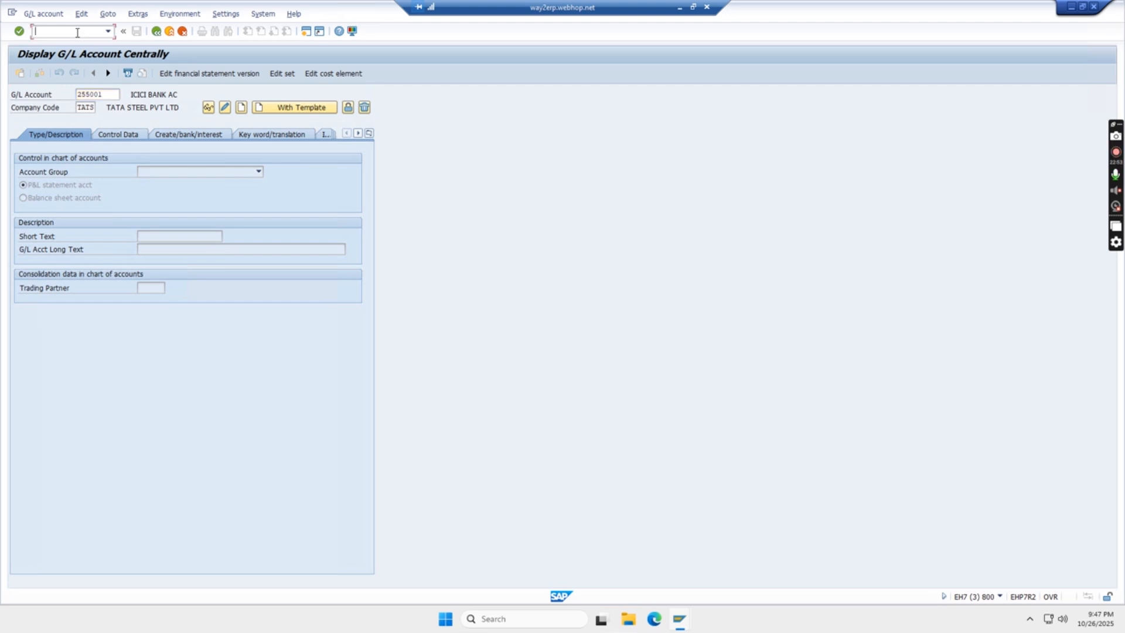
type("/N")
key("Return")
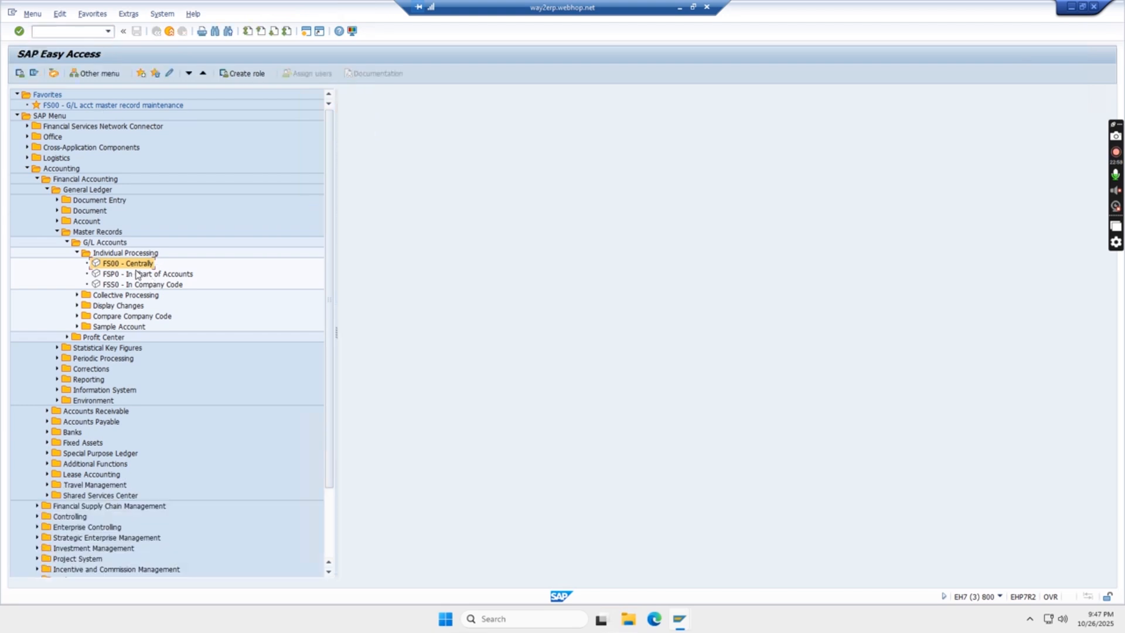
double_click(133, 267)
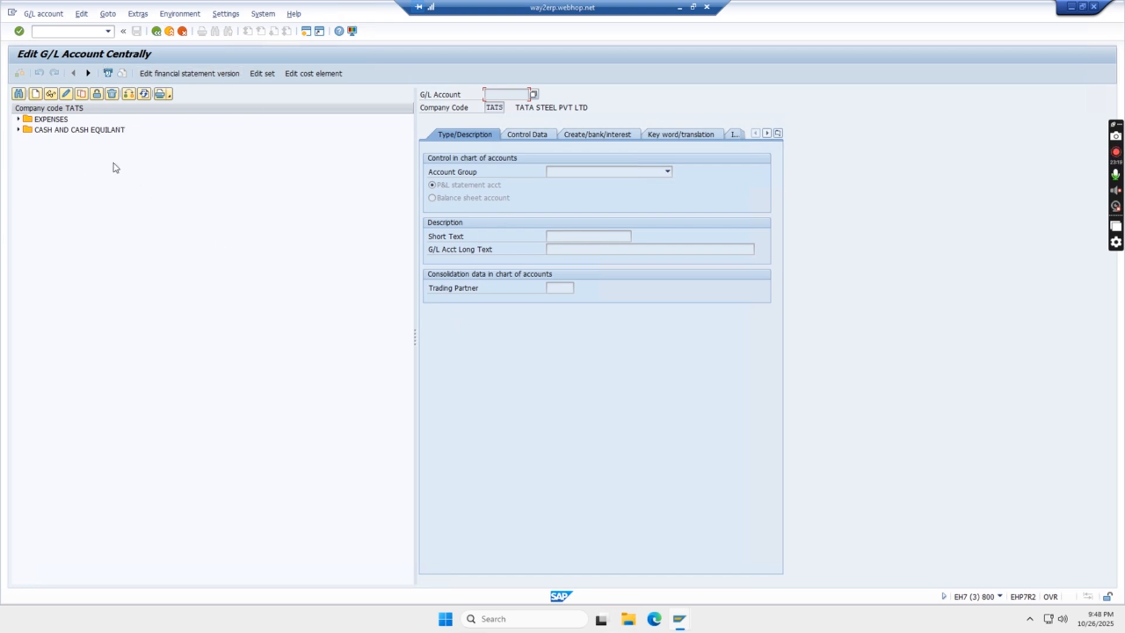
Review the accounts in the CASH AND CASH EQUILANT and EXPENSES groups of the navigation tree.
left_click(18, 130)
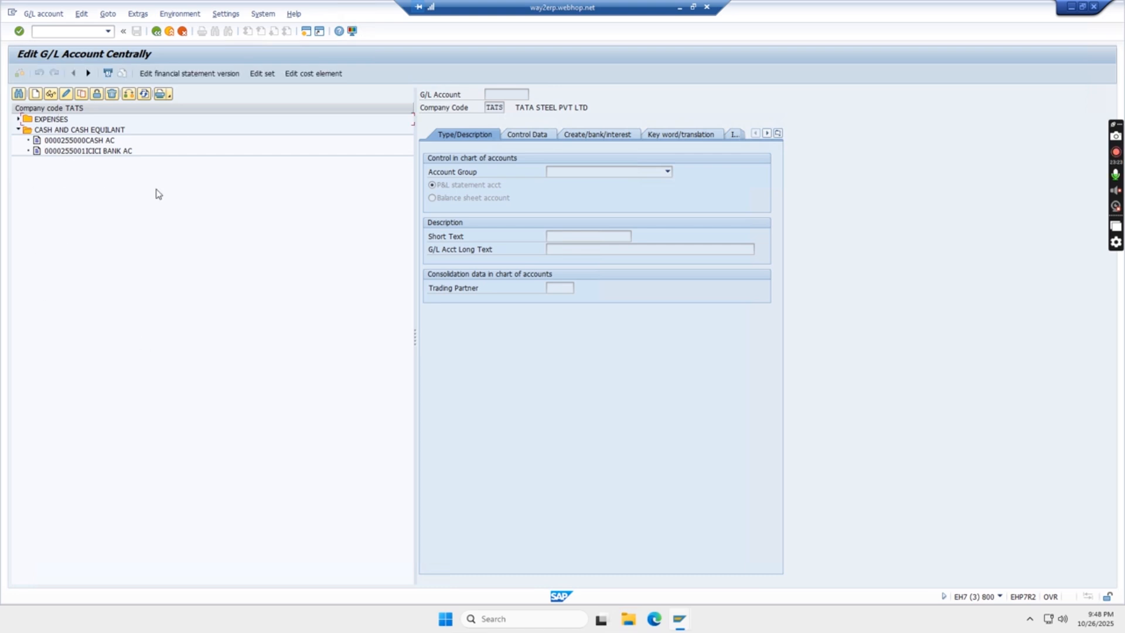
left_click(18, 130)
left_click(18, 119)
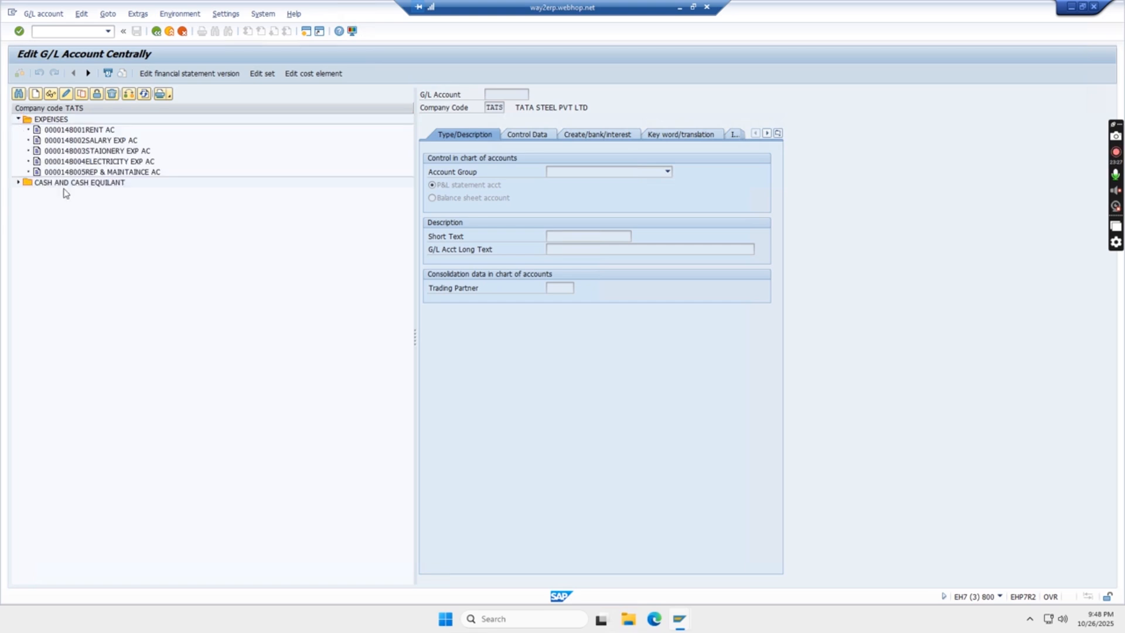
left_click(19, 119)
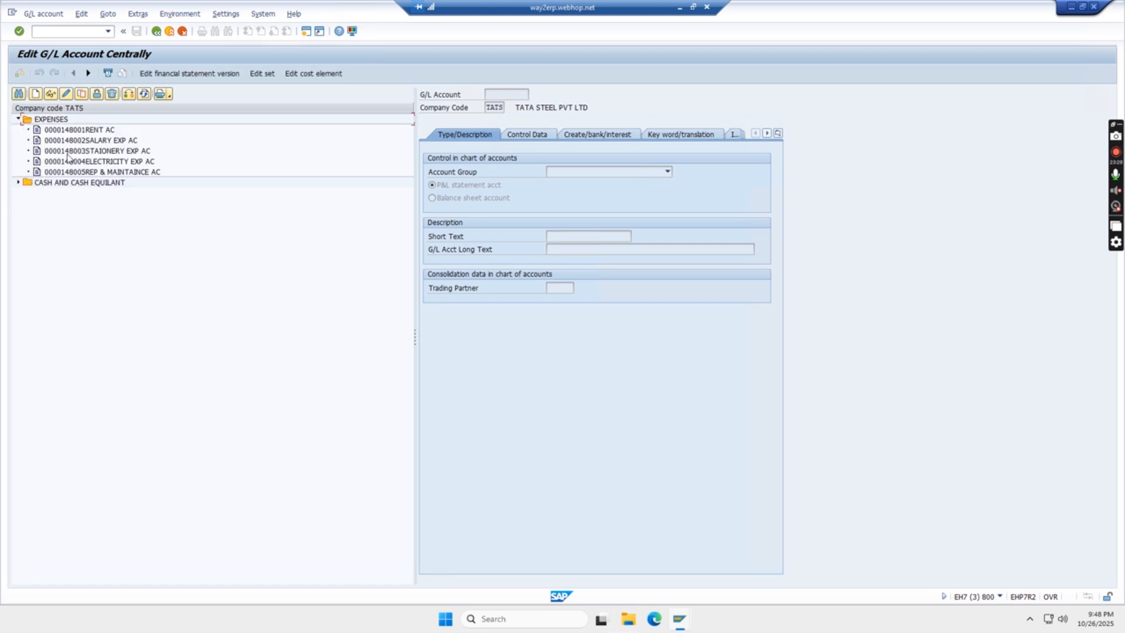